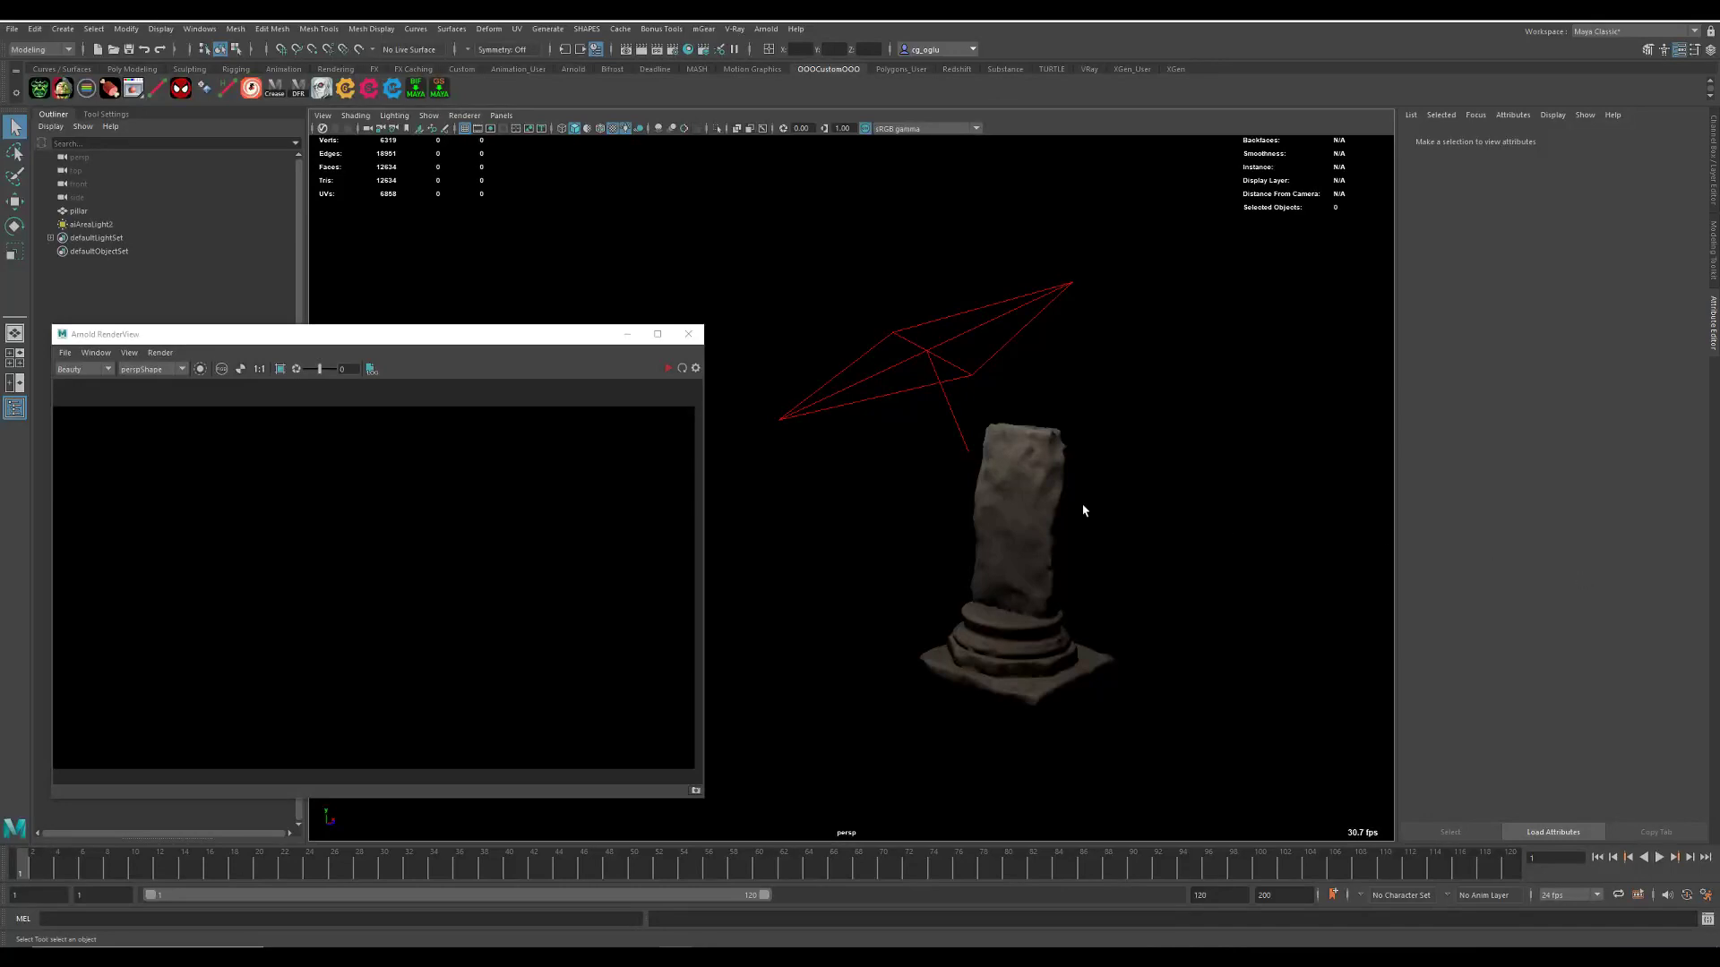
# - Select the pillar and examine the Alembic selection export options and the pillar.abc file in the project's abc folder, without exporting
pyautogui.keyDown('alt'); pyautogui.moveTo(953, 578); pyautogui.dragTo(878, 541); pyautogui.keyUp('alt')
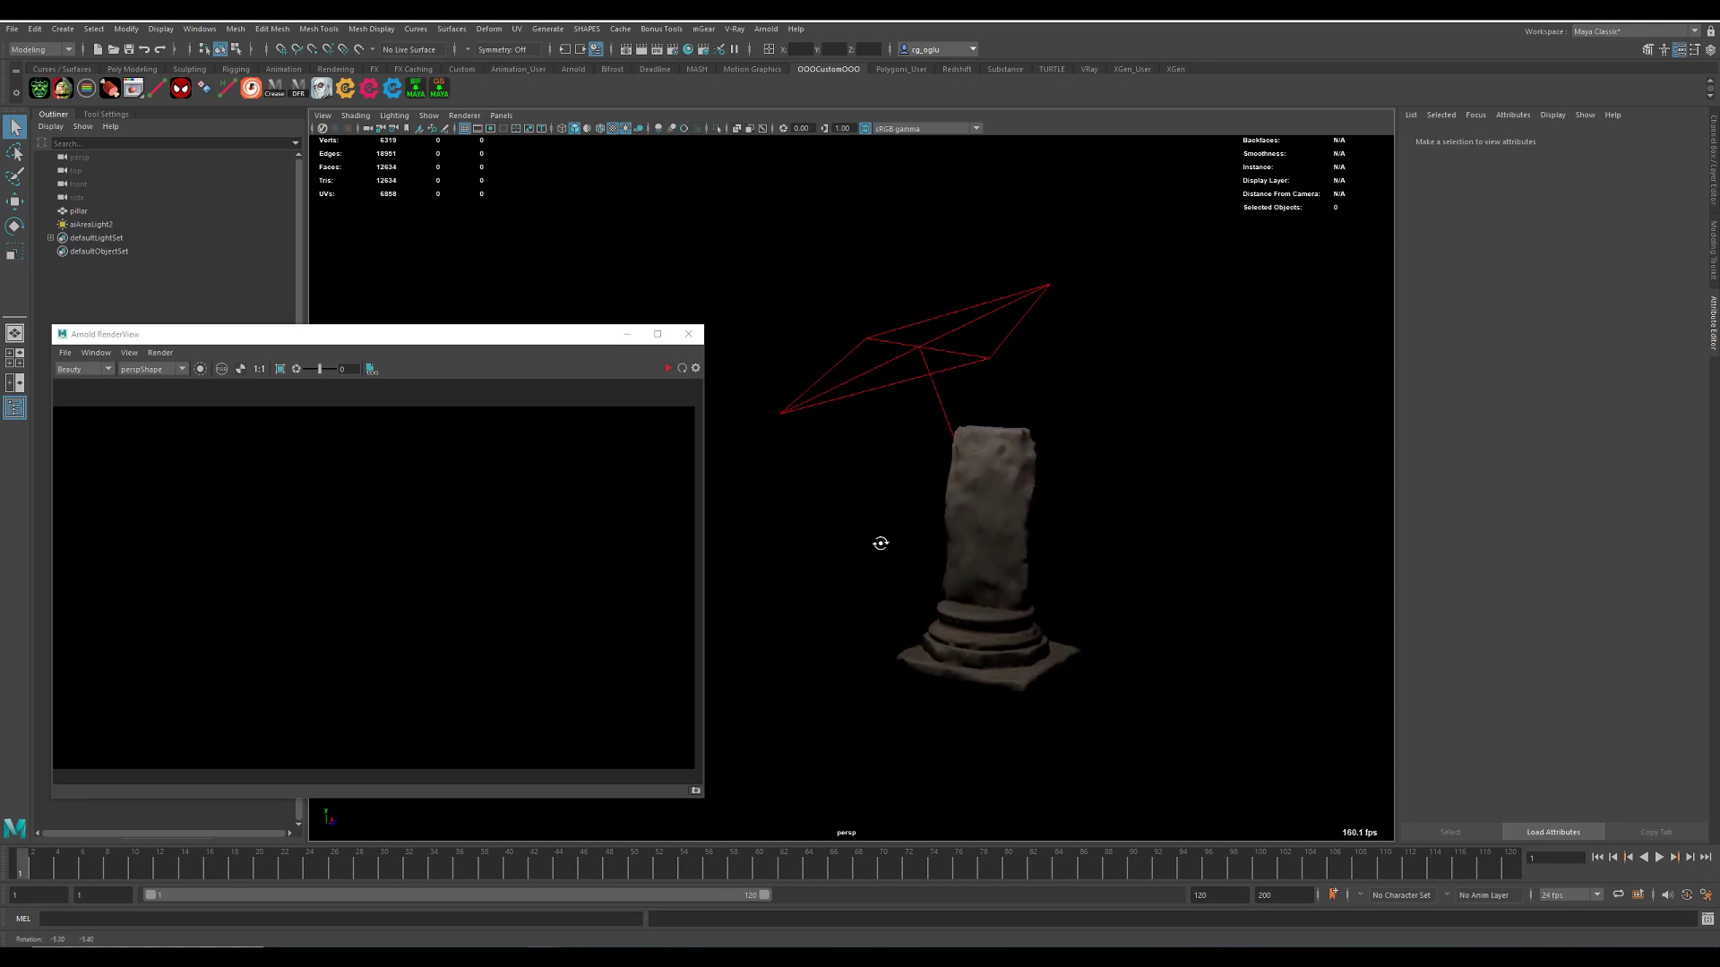
pyautogui.moveTo(879, 541)
pyautogui.keyDown('alt'); pyautogui.mouseDown(button='middle')
pyautogui.moveTo(914, 533)
pyautogui.moveTo(863, 544)
pyautogui.mouseUp(button='middle'); pyautogui.keyUp('alt')
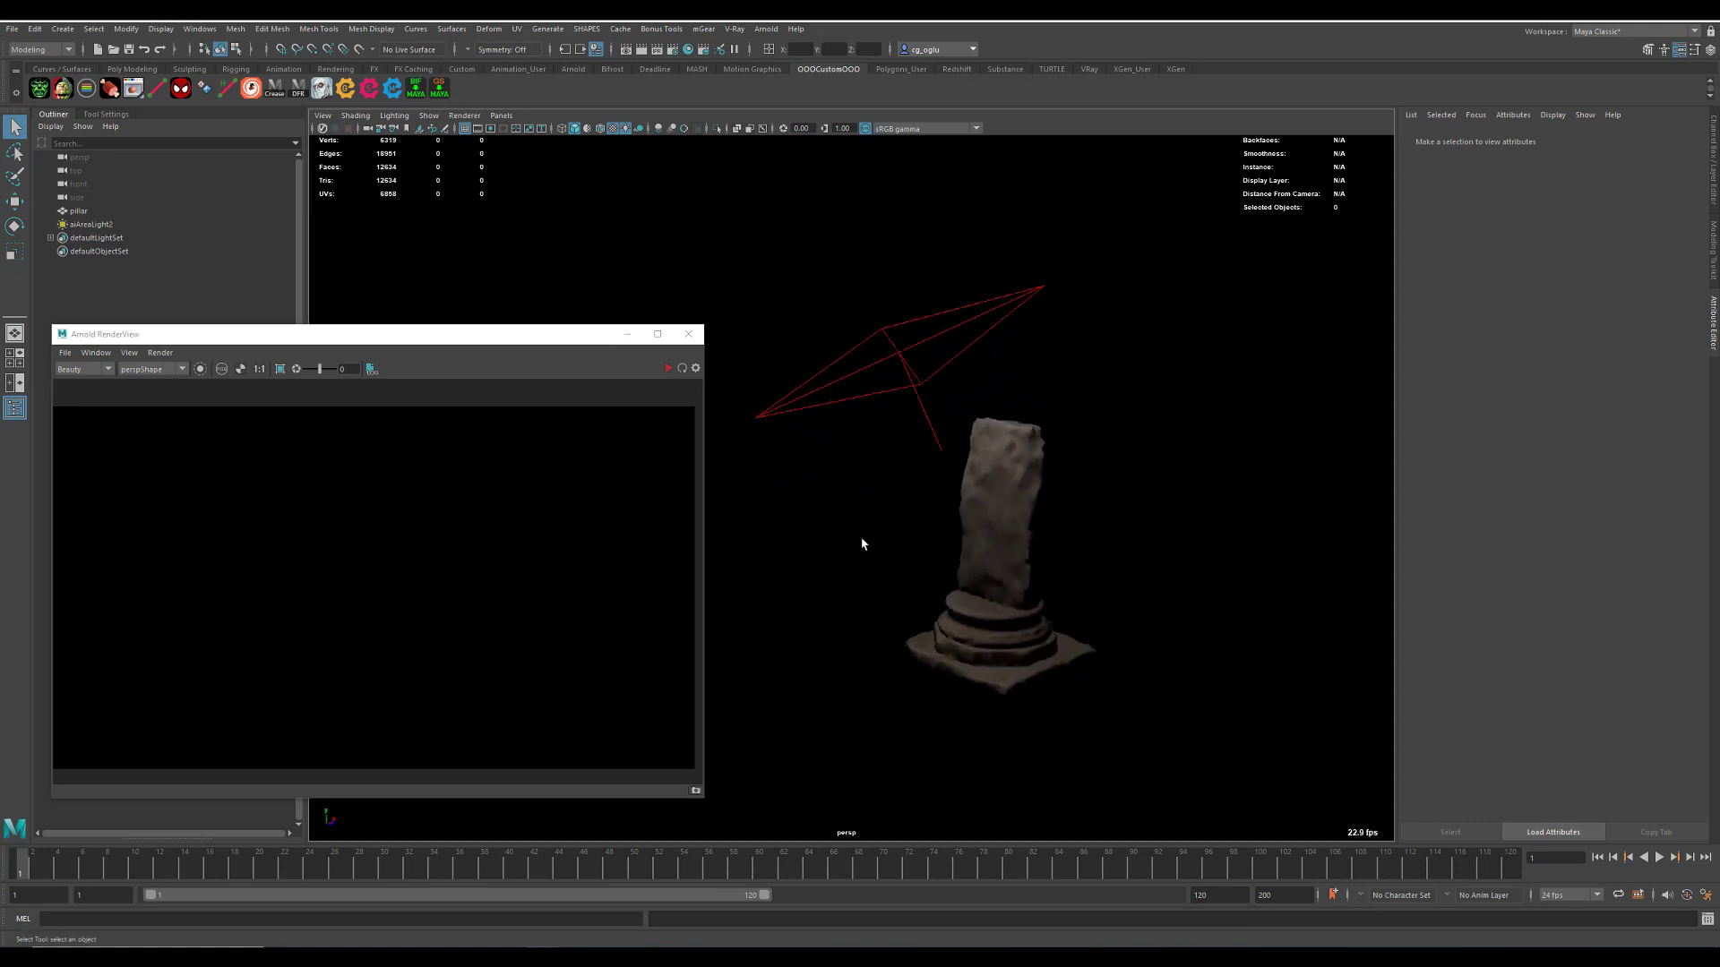
pyautogui.click(1001, 554)
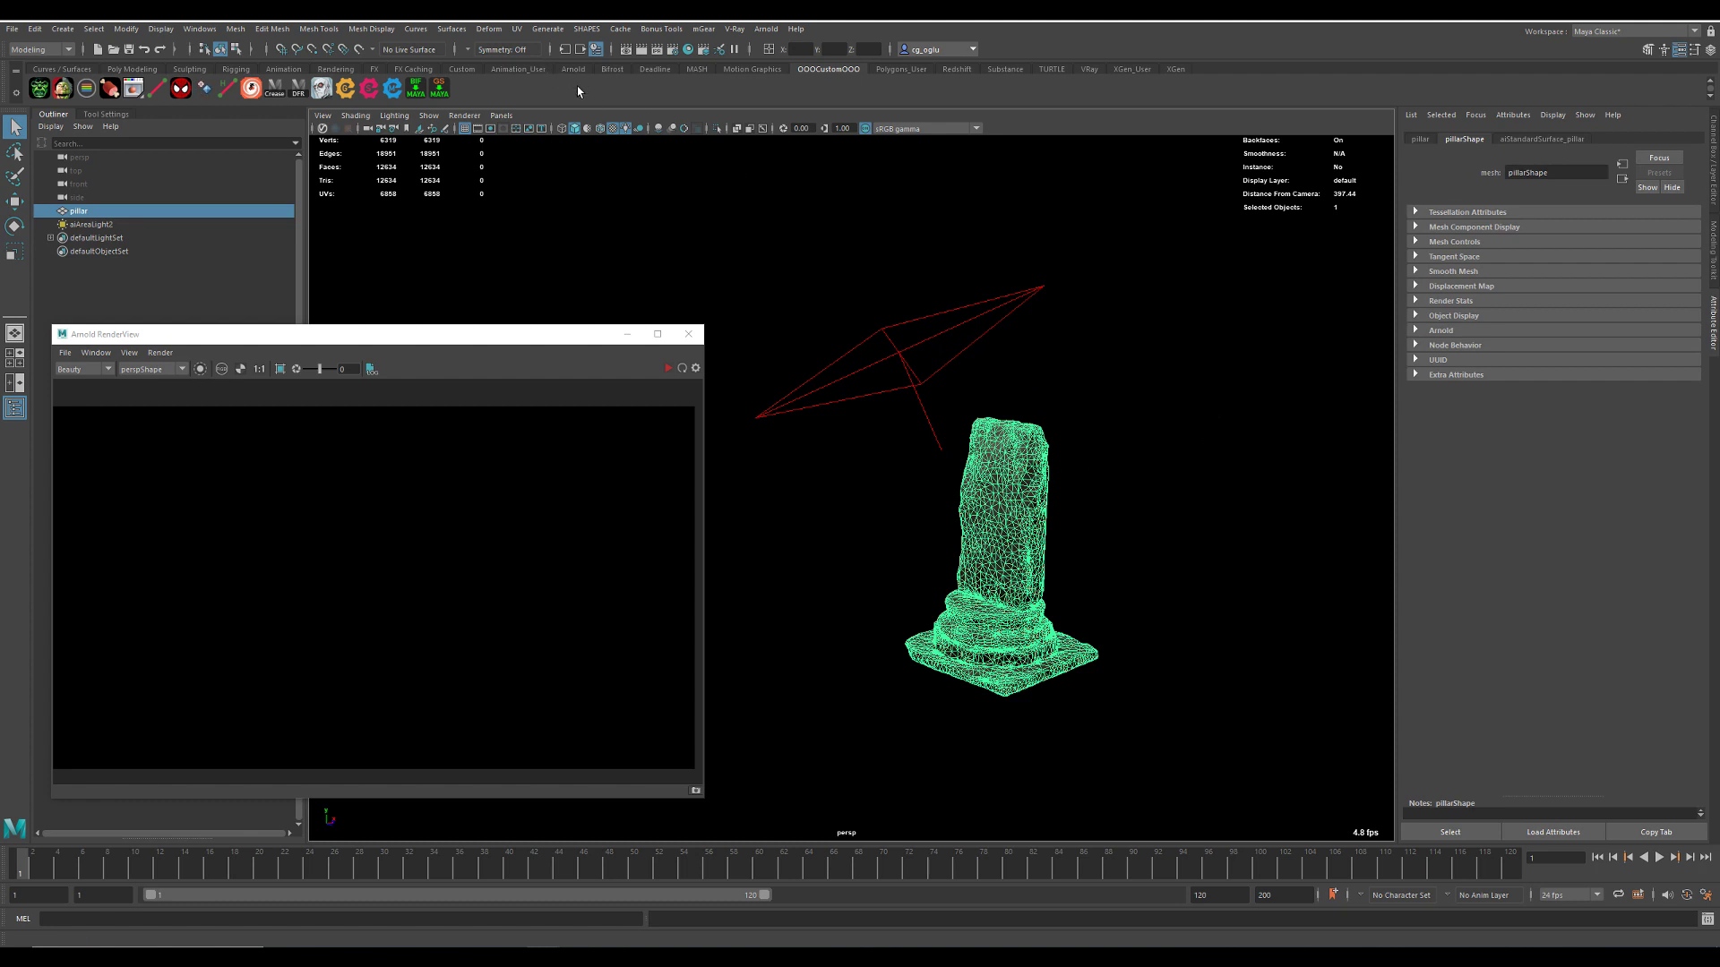
pyautogui.click(620, 28)
pyautogui.moveTo(681, 53)
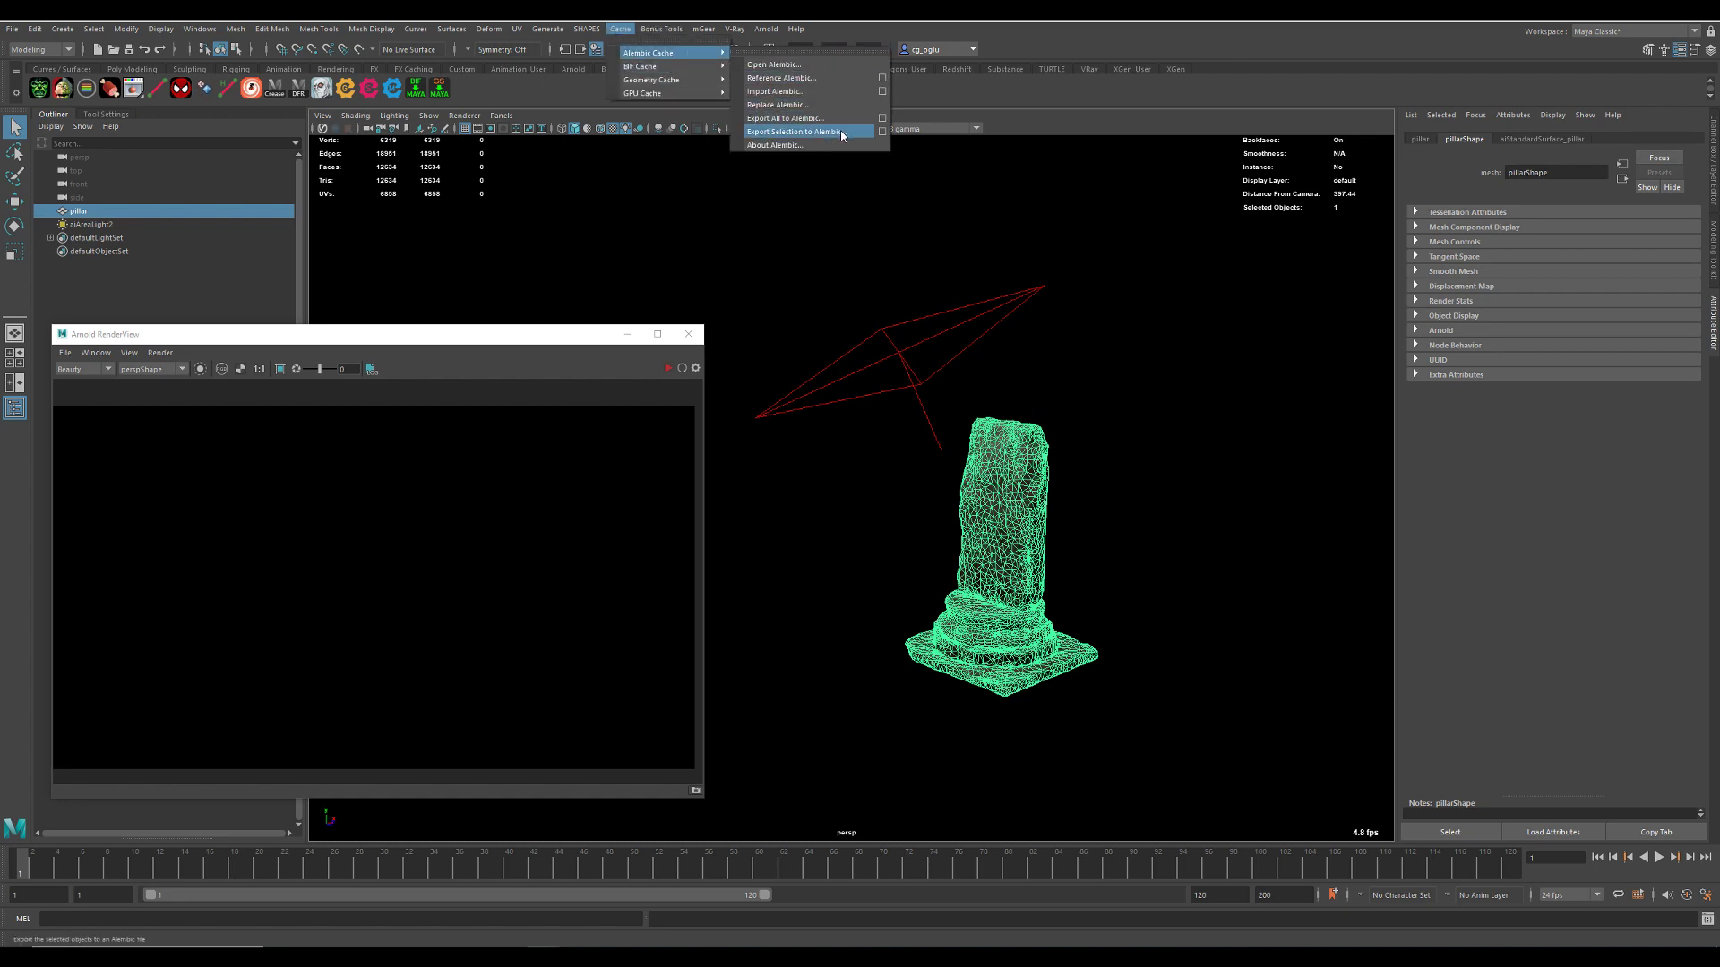
pyautogui.click(806, 131)
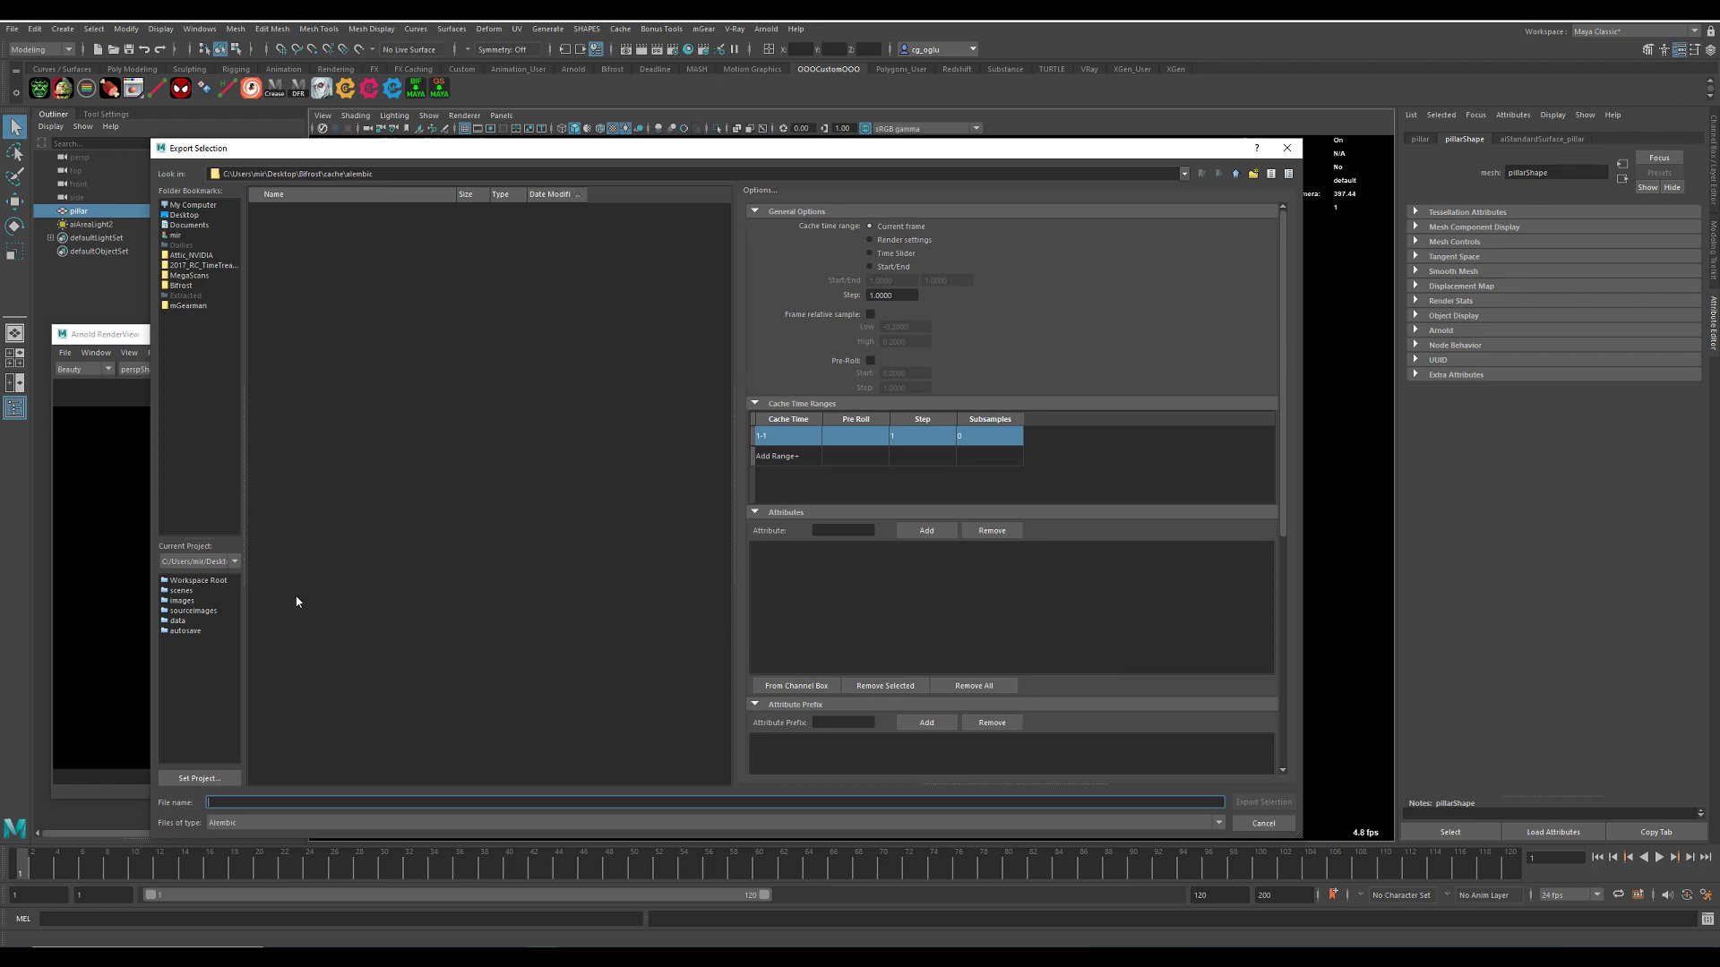
pyautogui.click(186, 582)
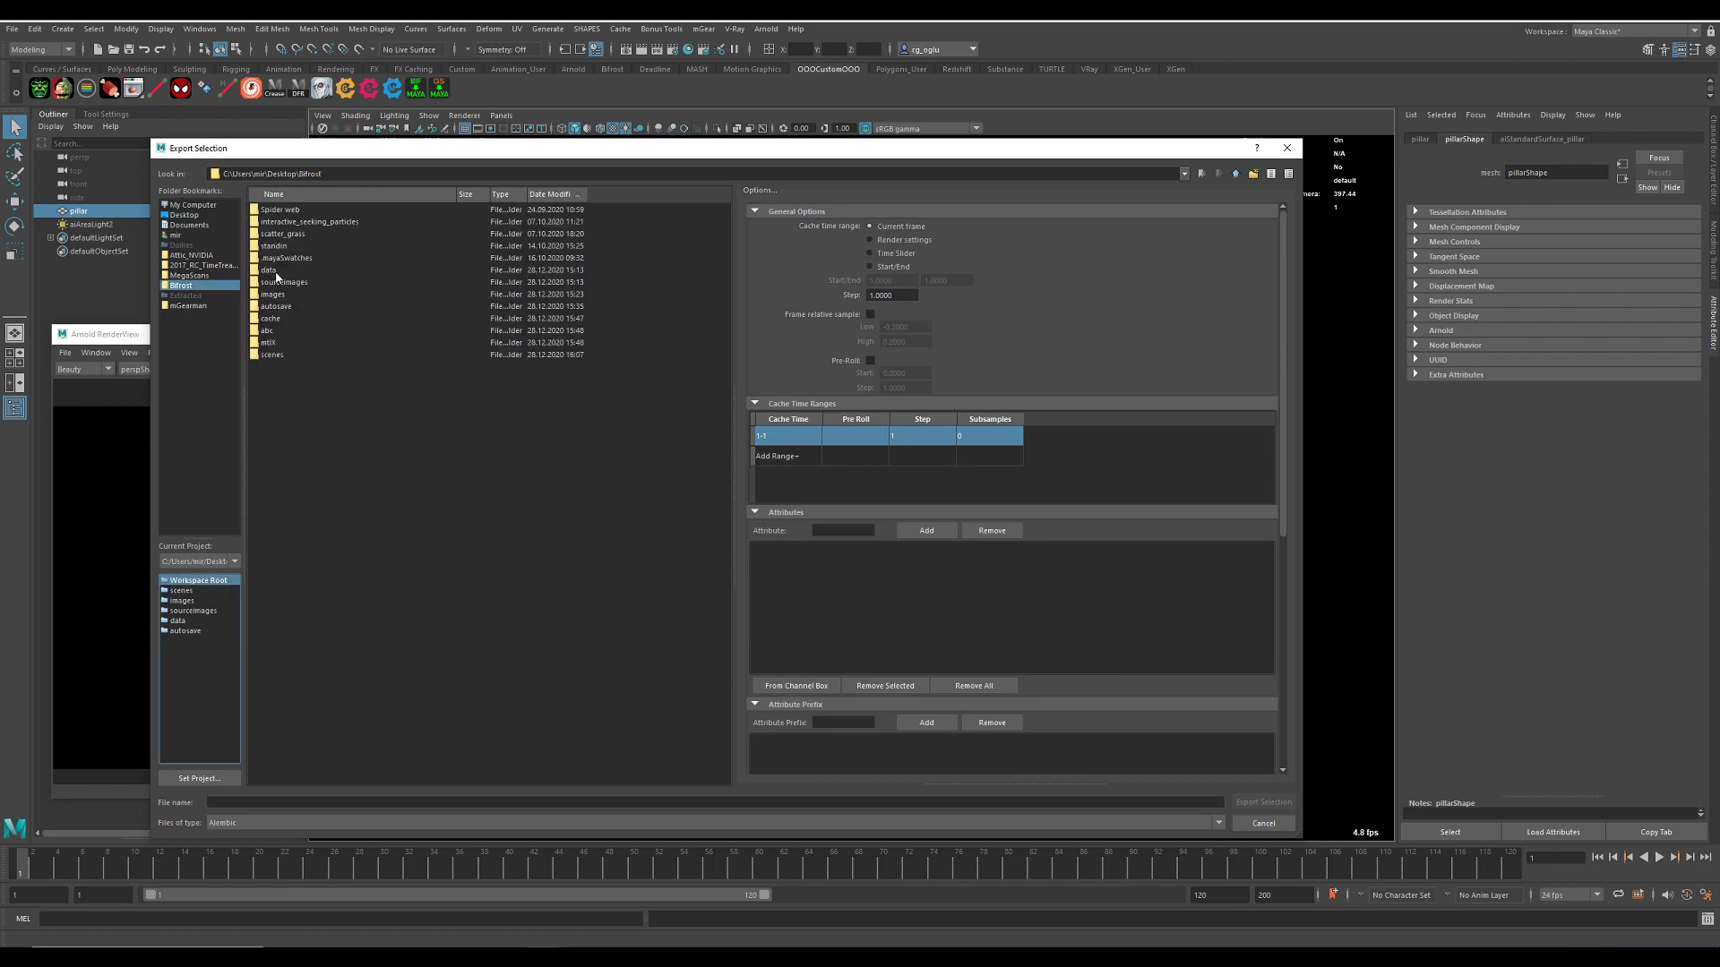
pyautogui.click(269, 330)
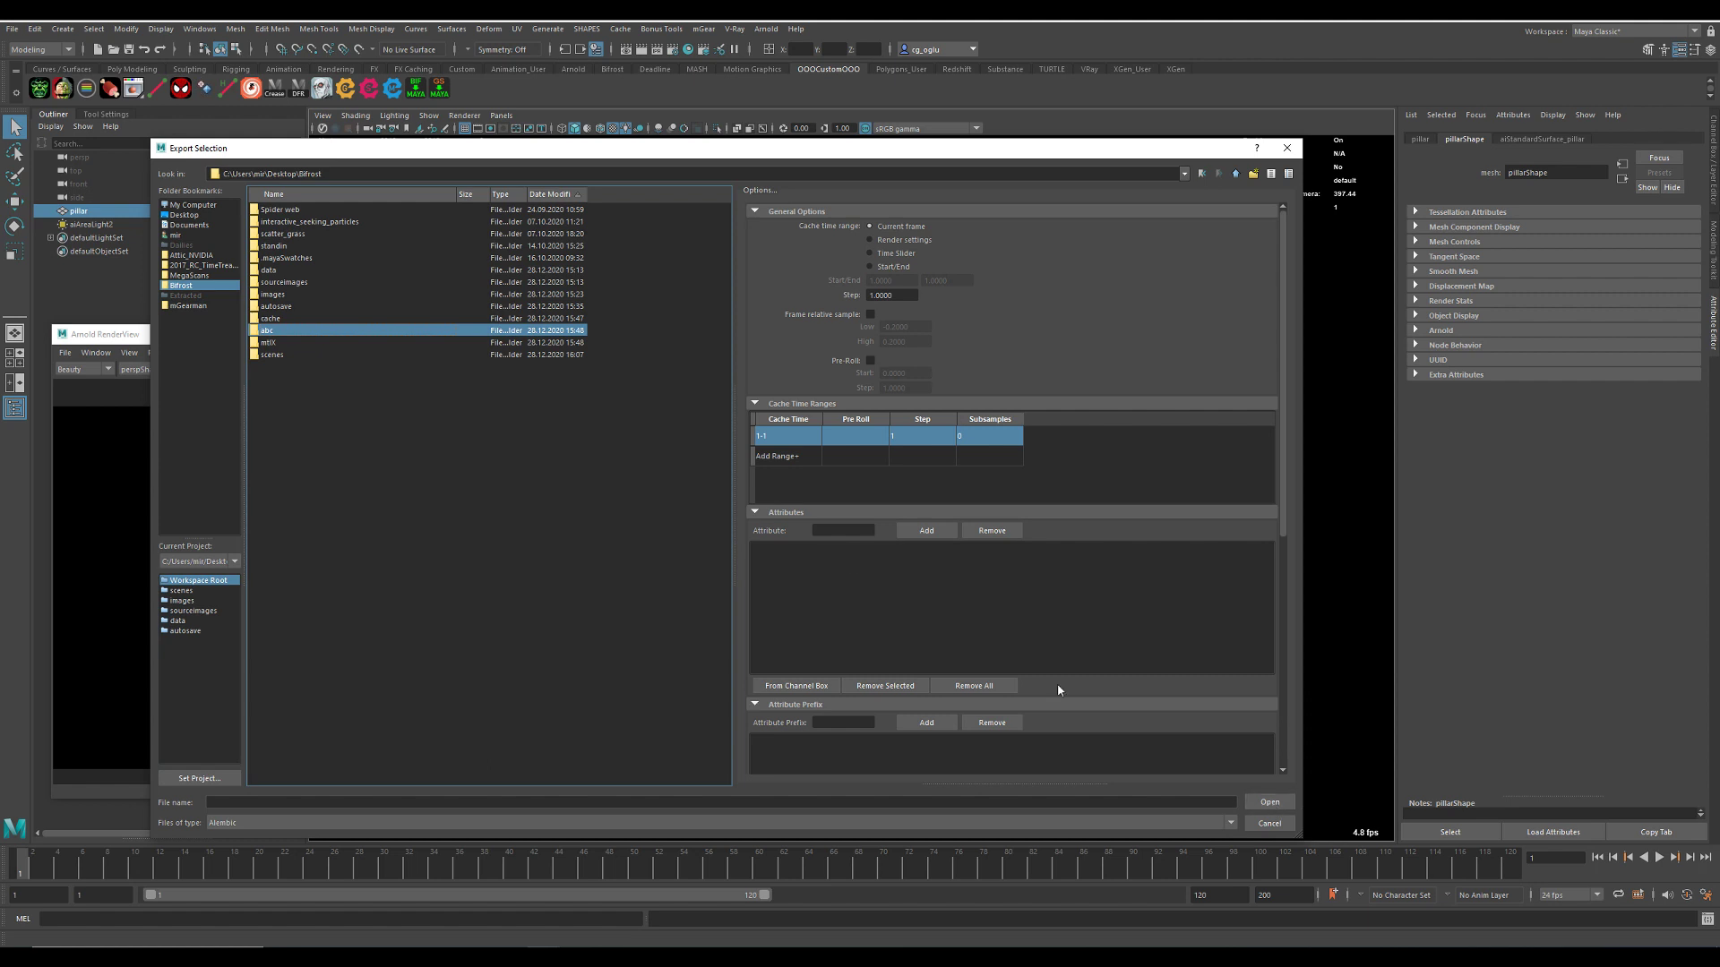
pyautogui.doubleClick(266, 331)
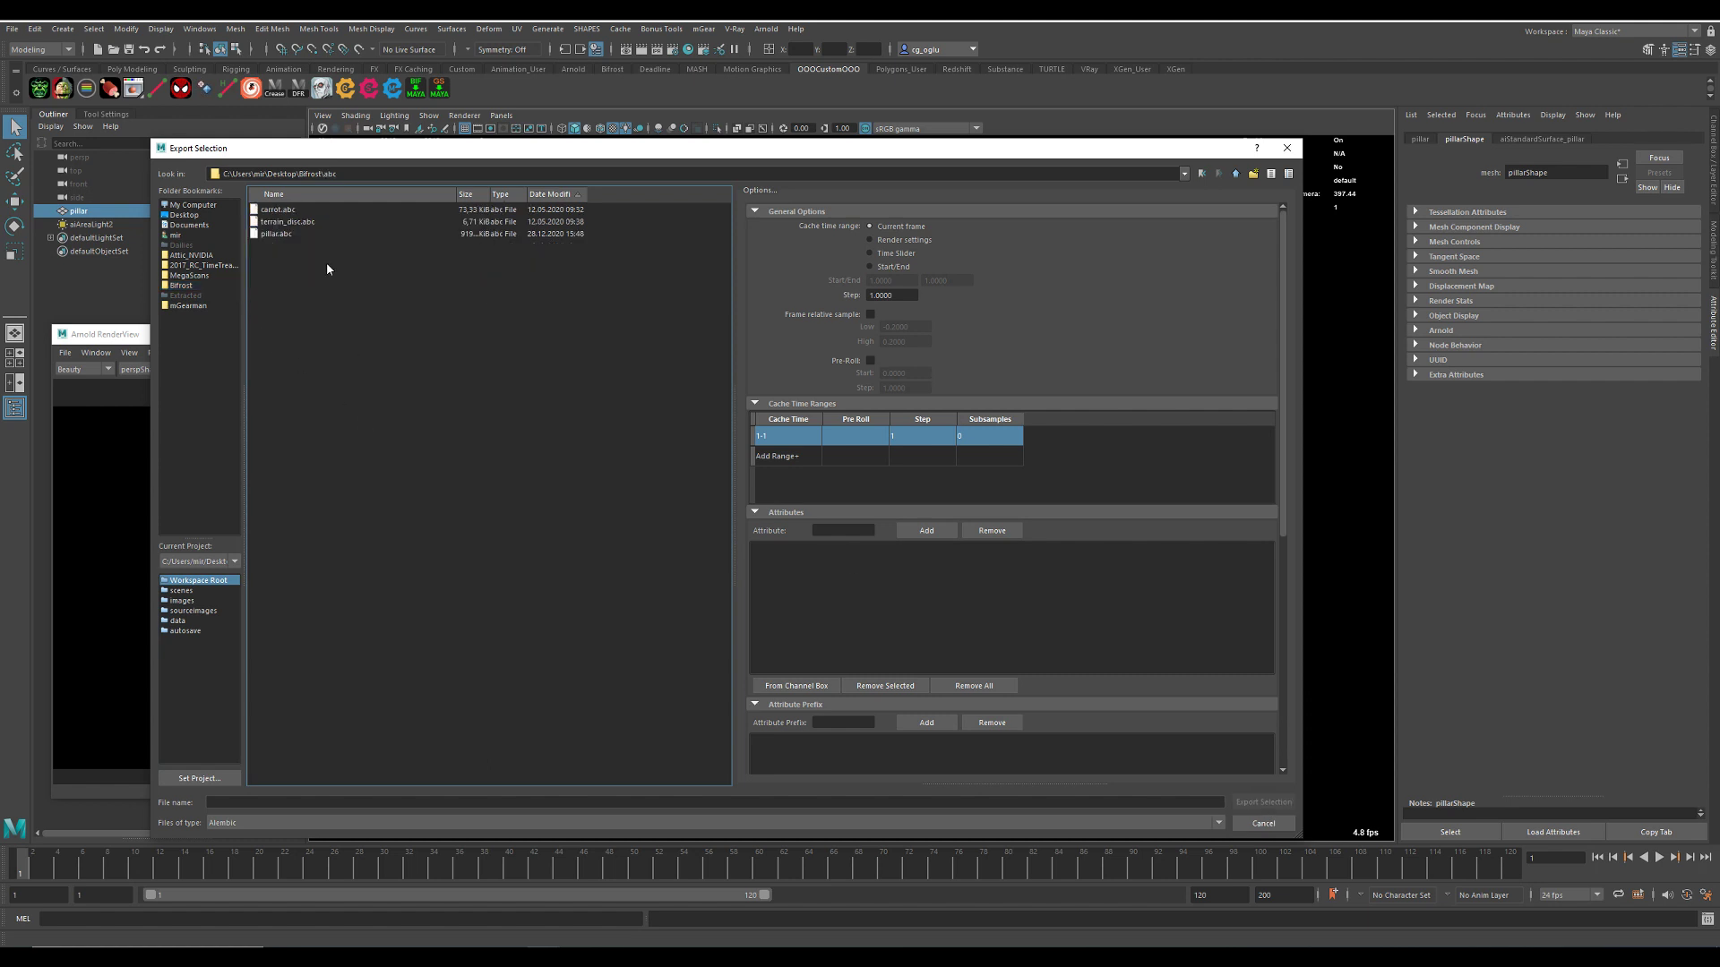
pyautogui.click(277, 235)
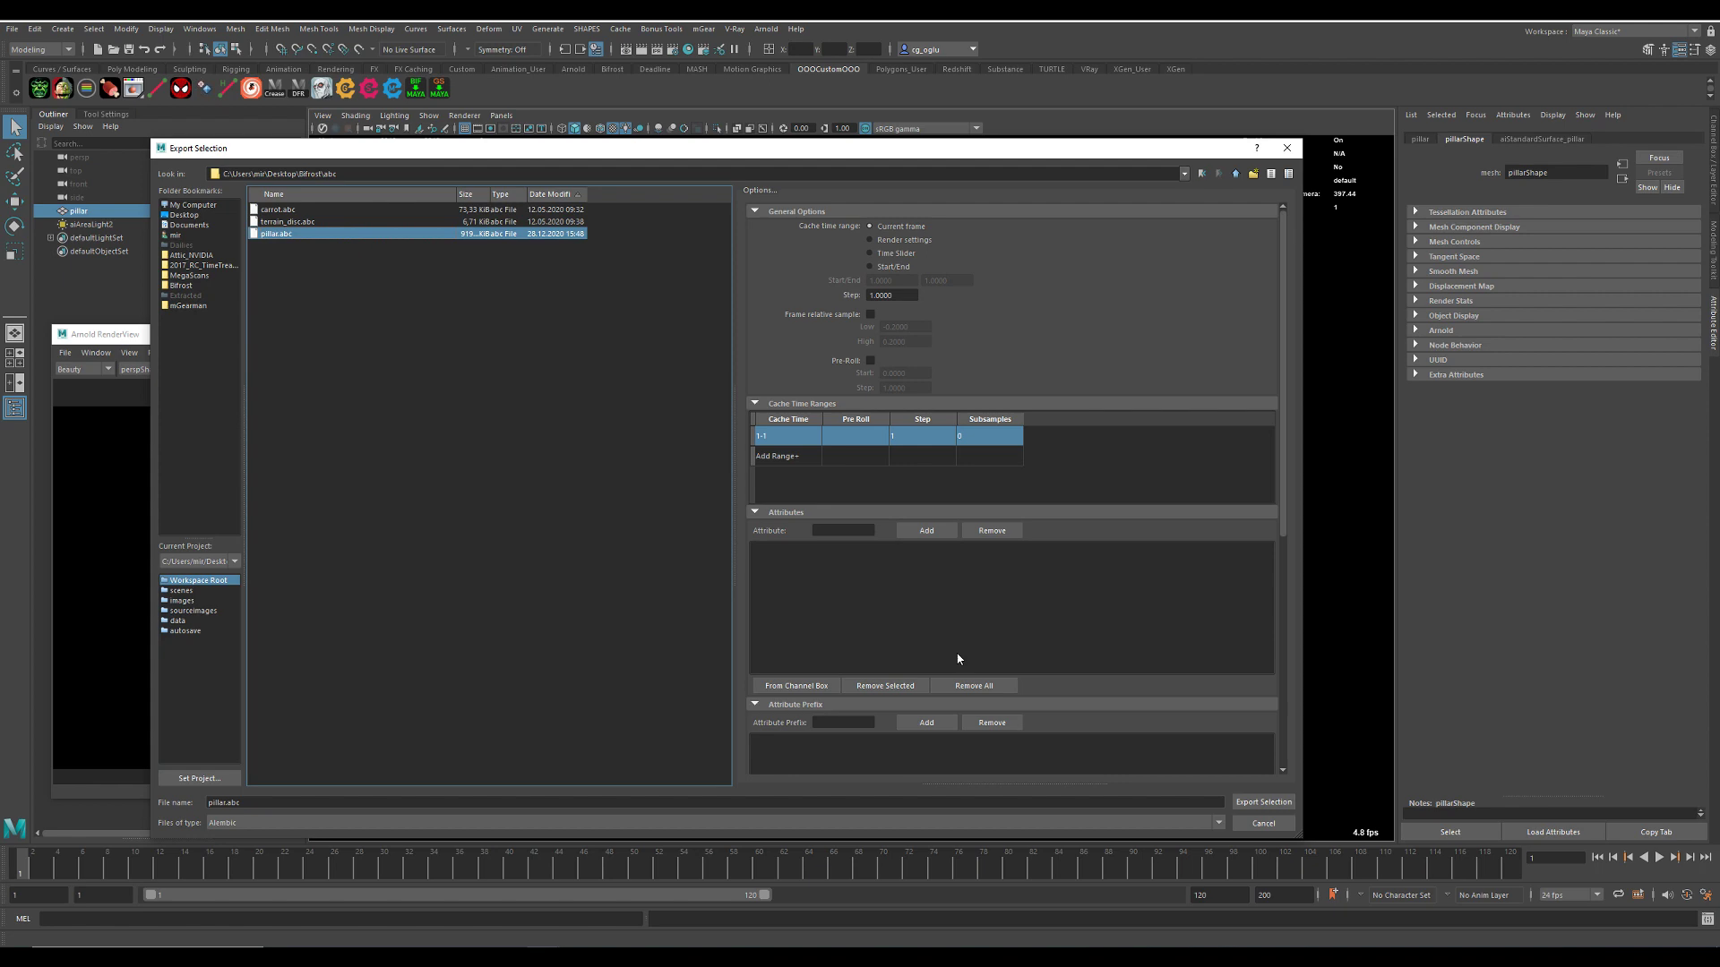
pyautogui.click(1262, 823)
pyautogui.click(1170, 519)
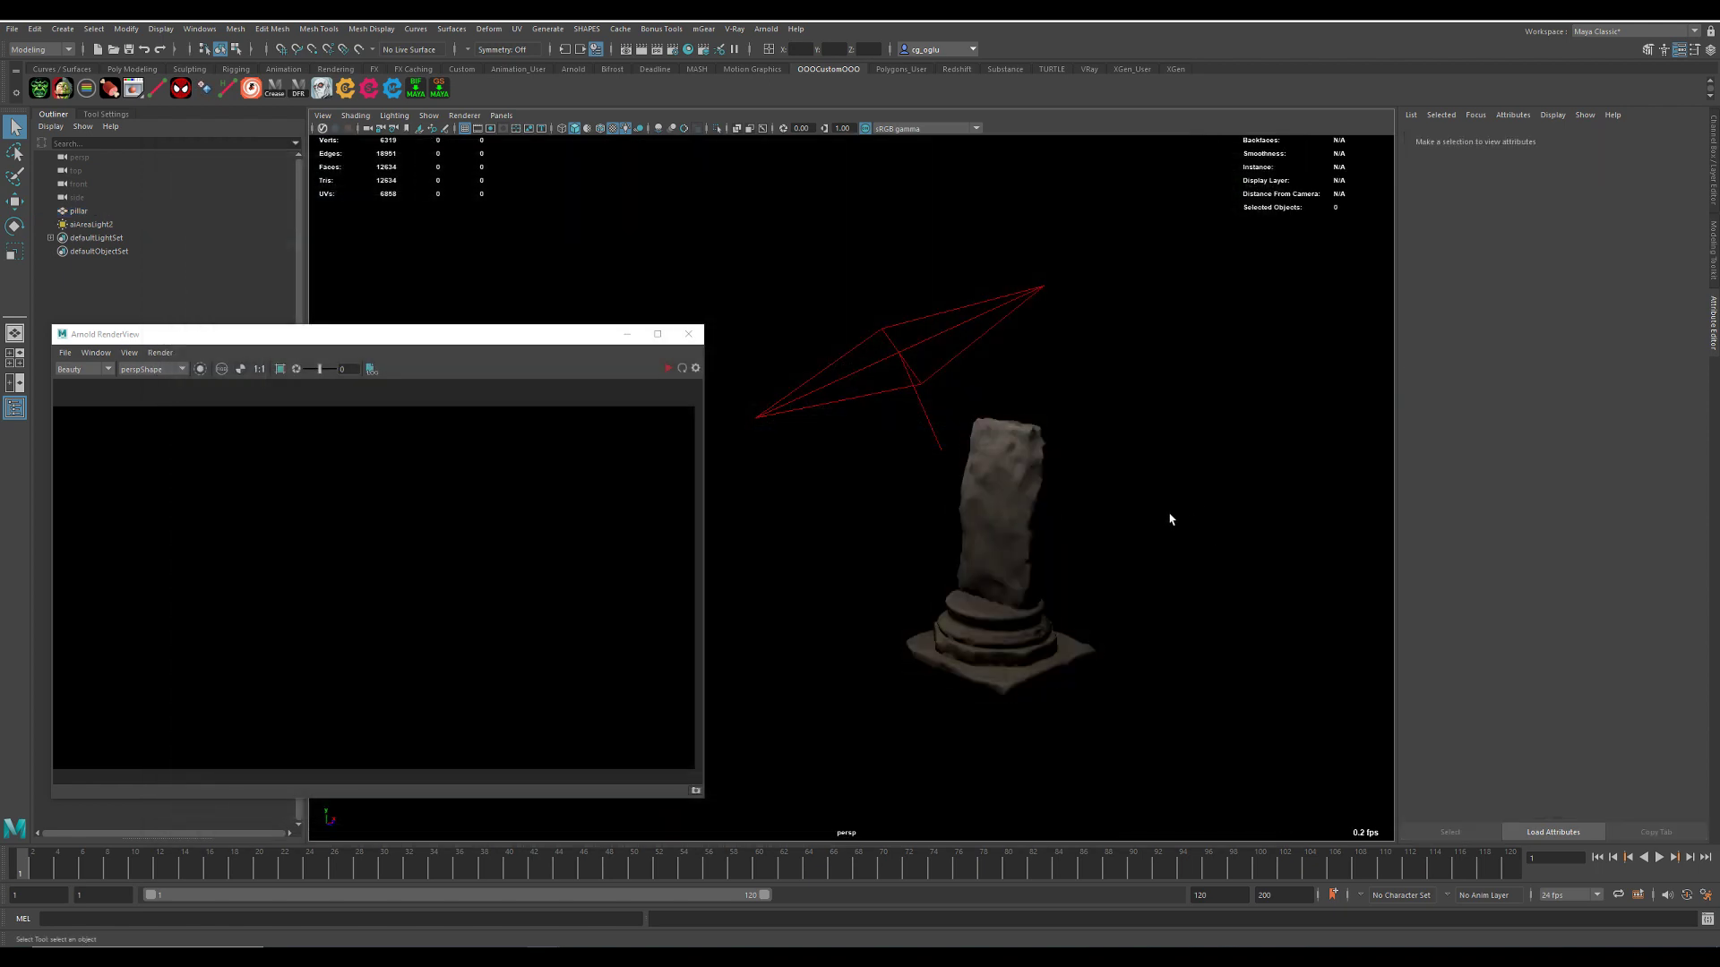
# - Select the pillar mesh and view its aiStandardSurface_pillar shader attributes
pyautogui.click(1003, 521)
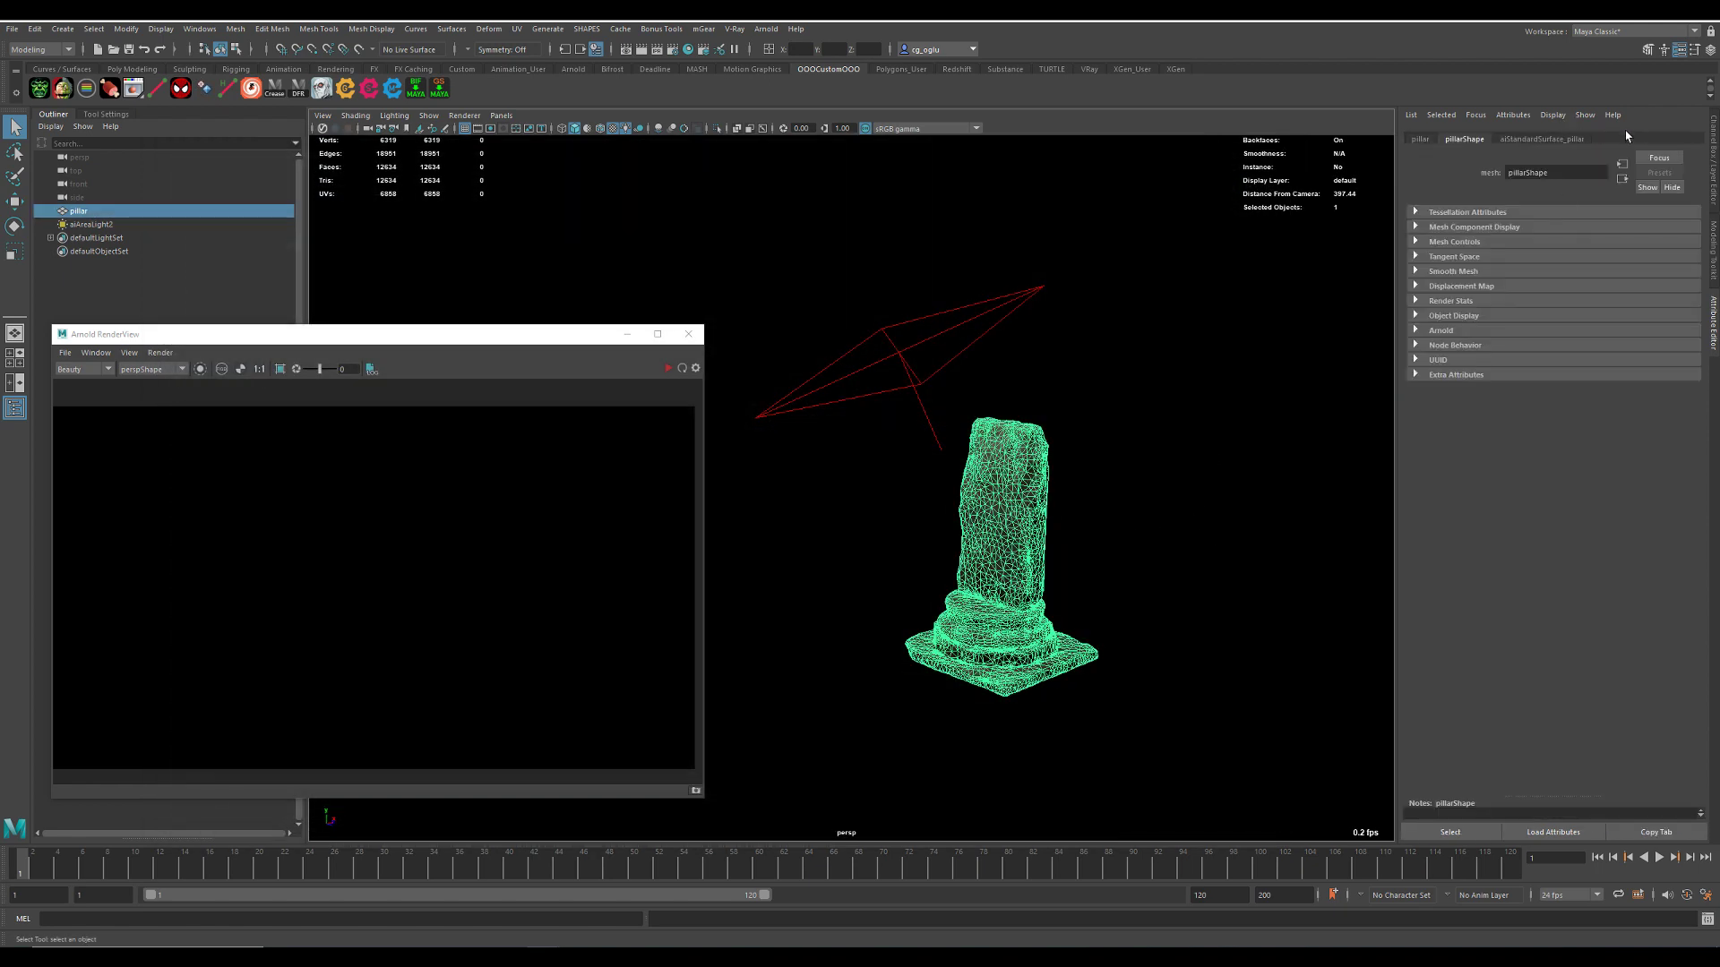
pyautogui.click(1585, 139)
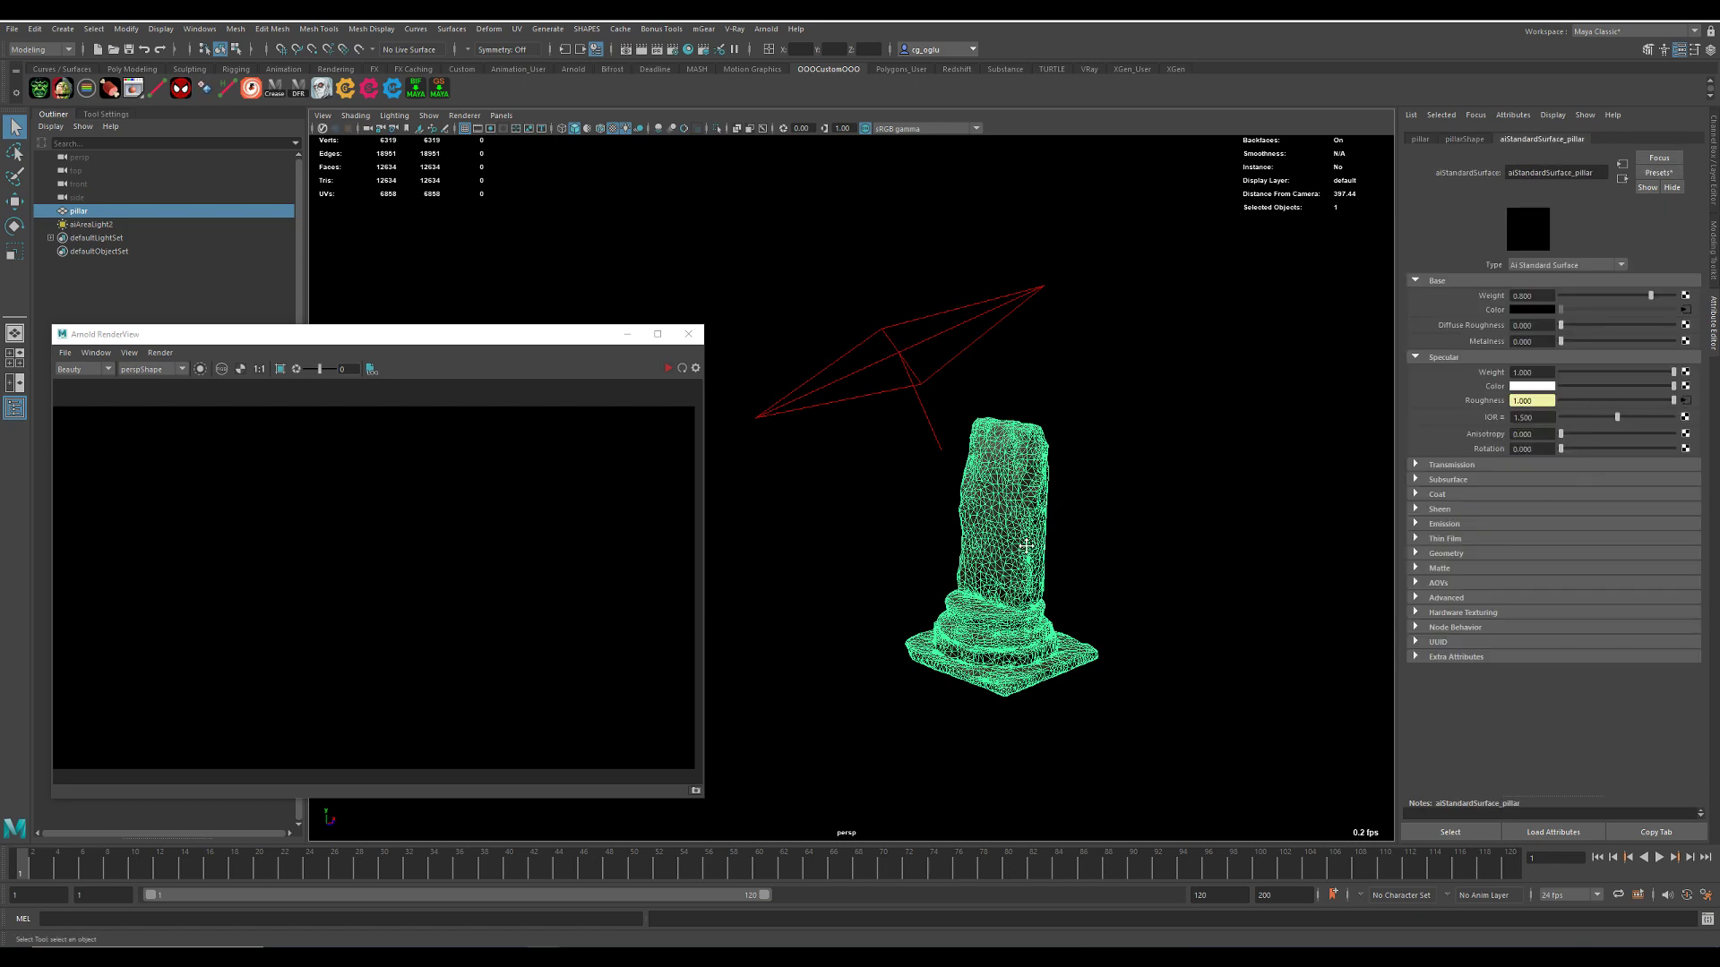
pyautogui.scroll(5, 1026, 547)
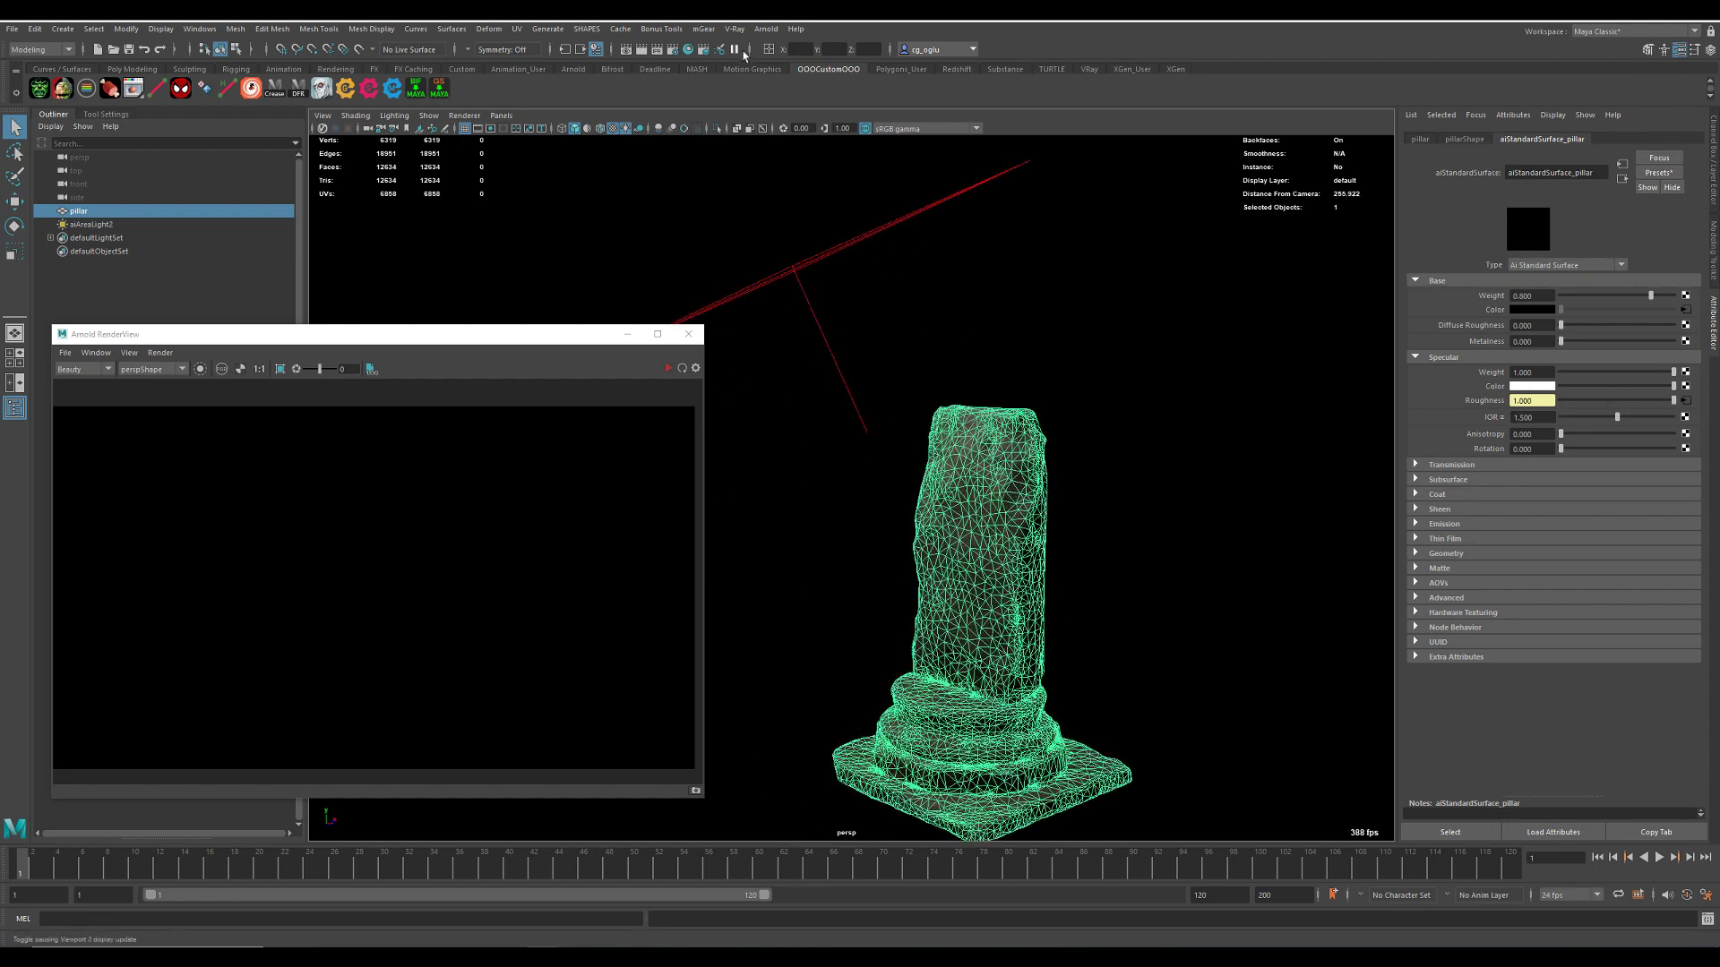
# - Examine Arnold's Export Selection to MaterialX settings and the project's mtlX folder, without exporting
pyautogui.click(765, 28)
pyautogui.moveTo(823, 196)
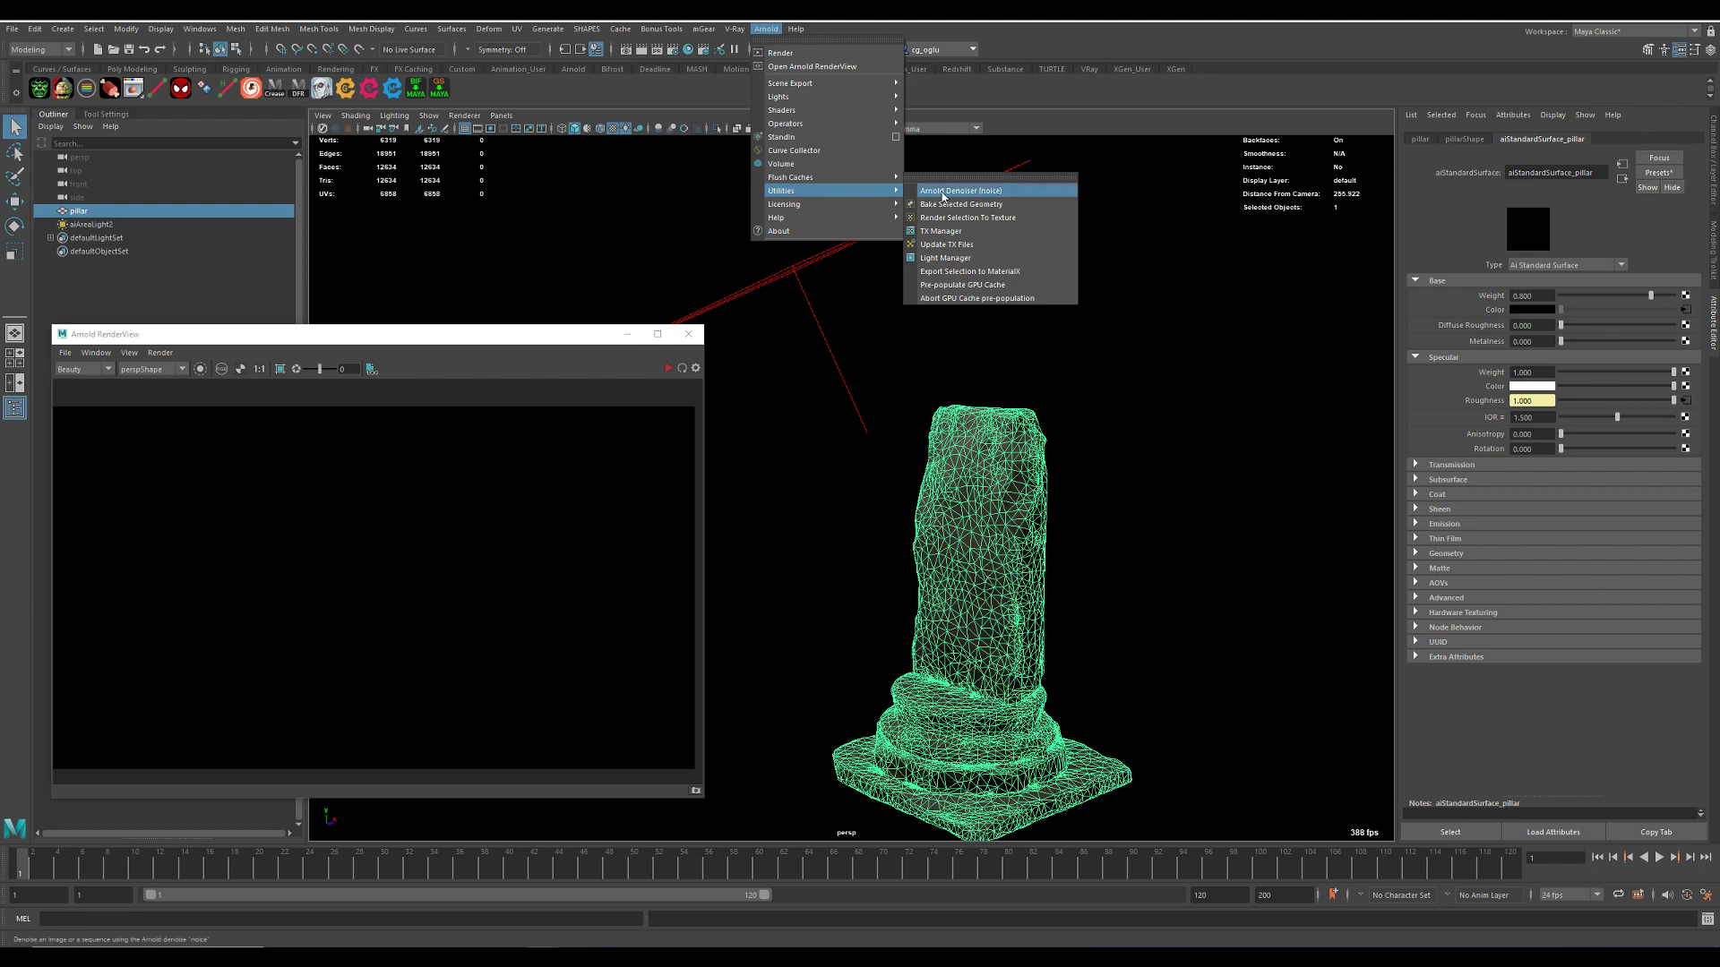
pyautogui.click(1018, 277)
pyautogui.click(857, 352)
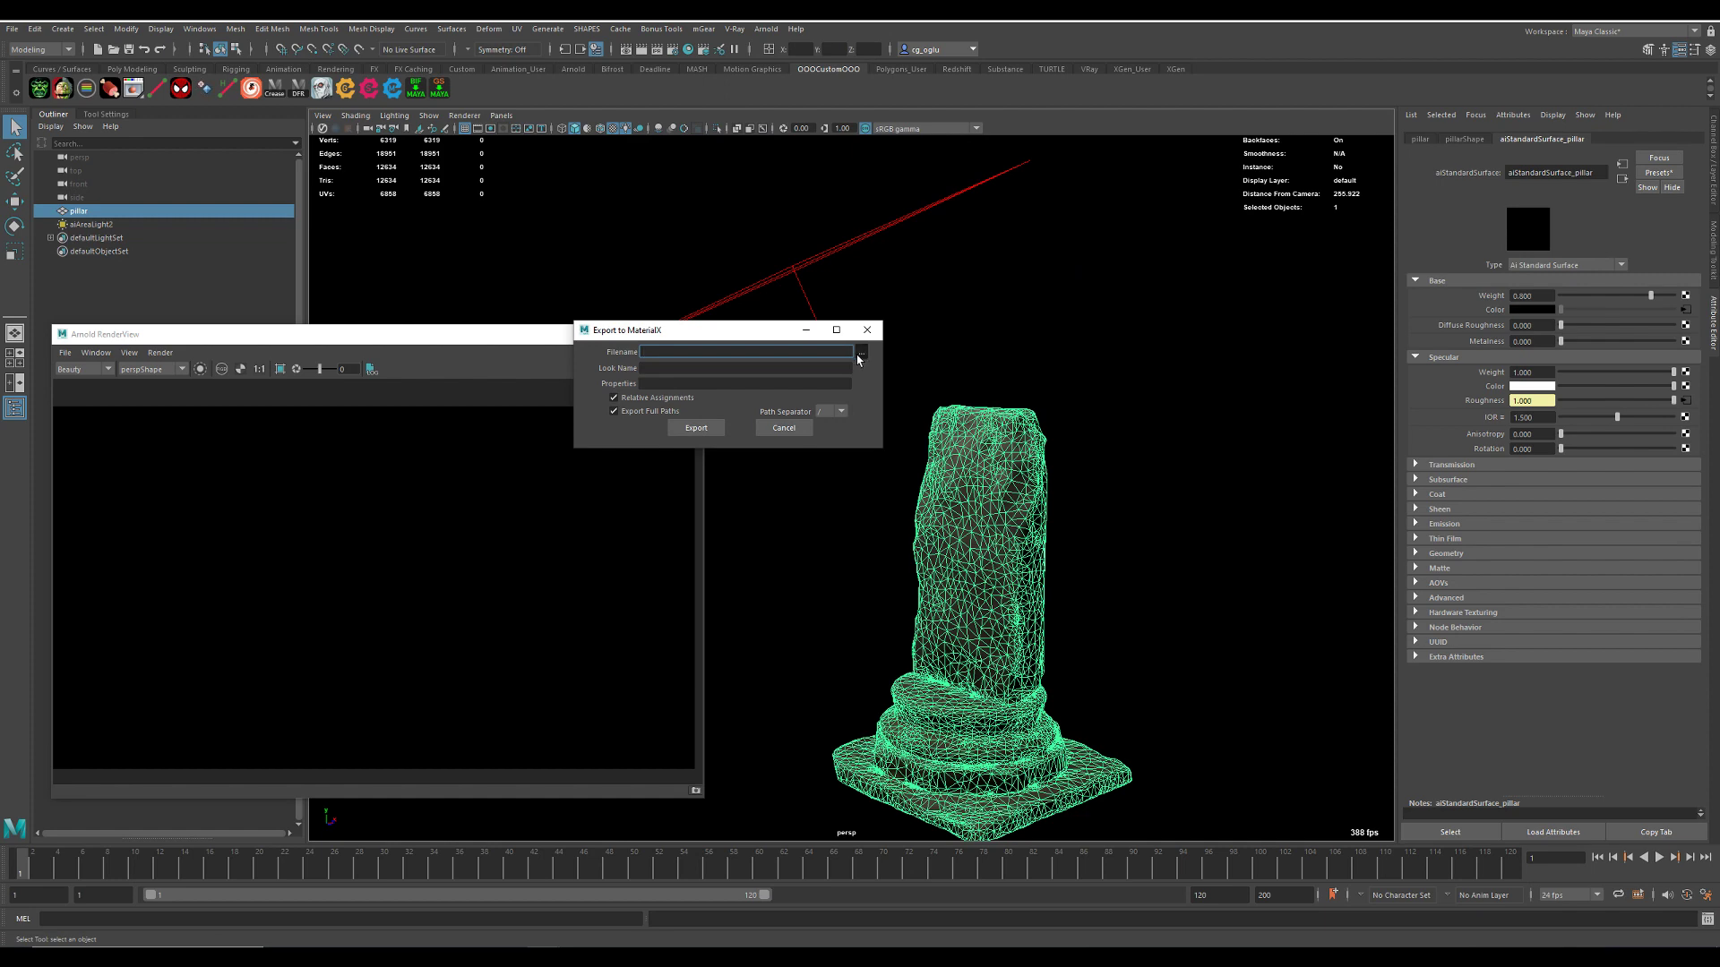
pyautogui.doubleClick(264, 343)
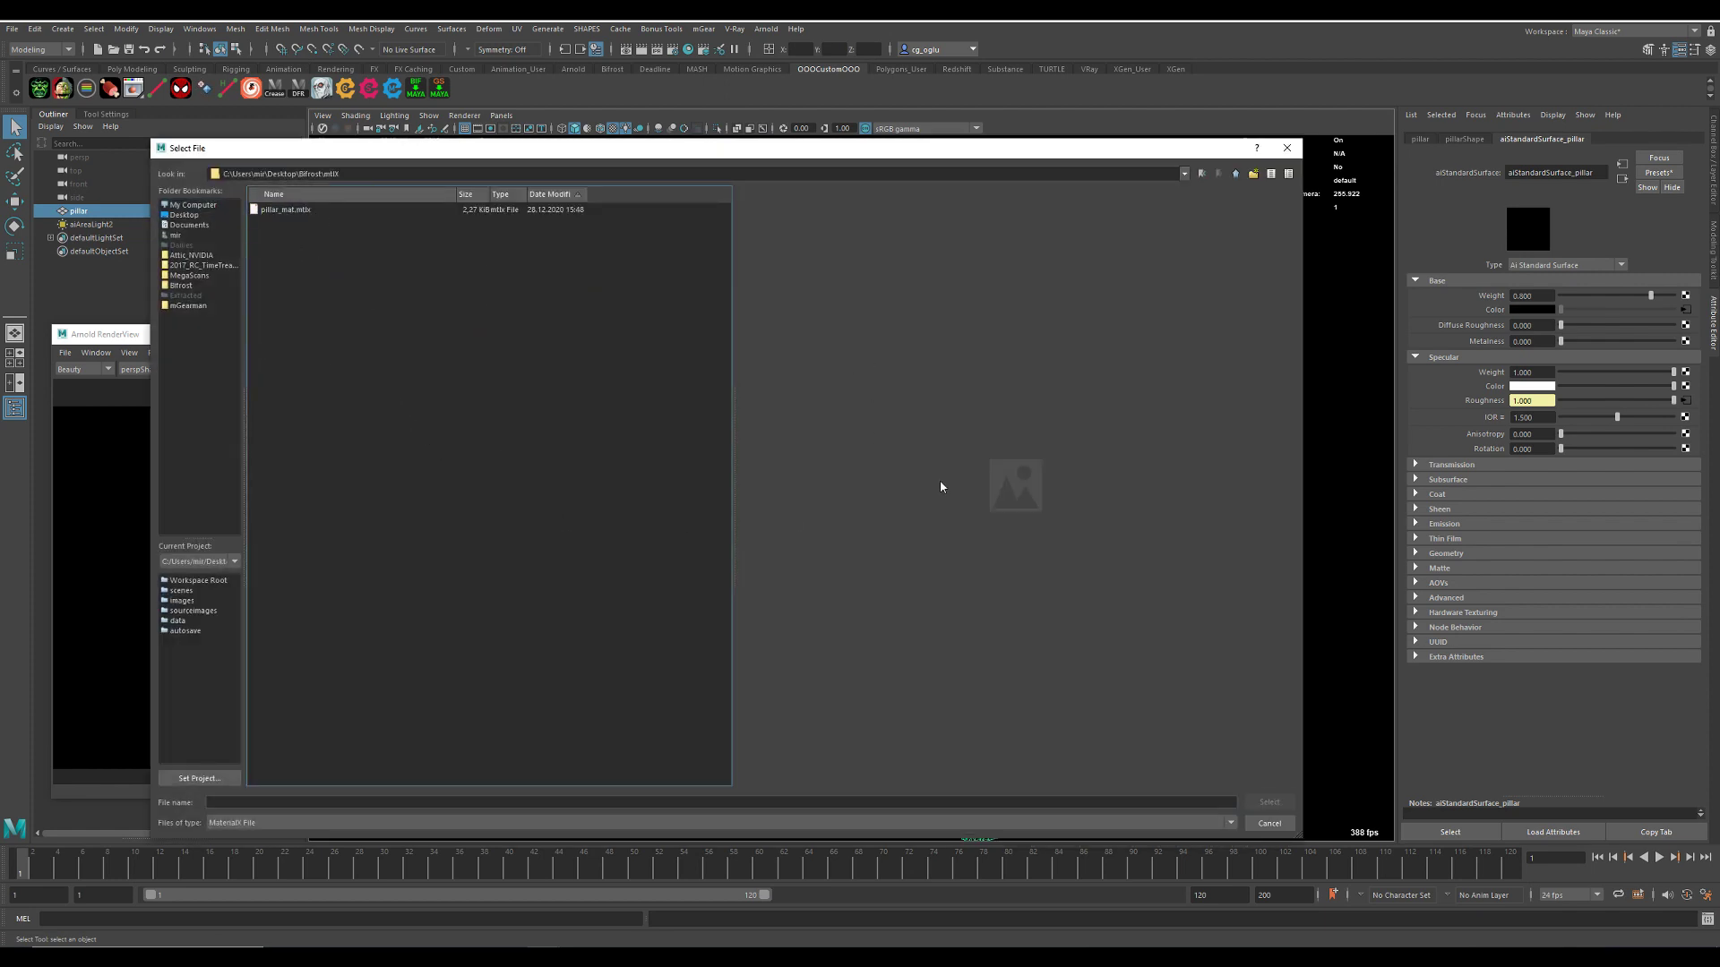
pyautogui.click(1269, 823)
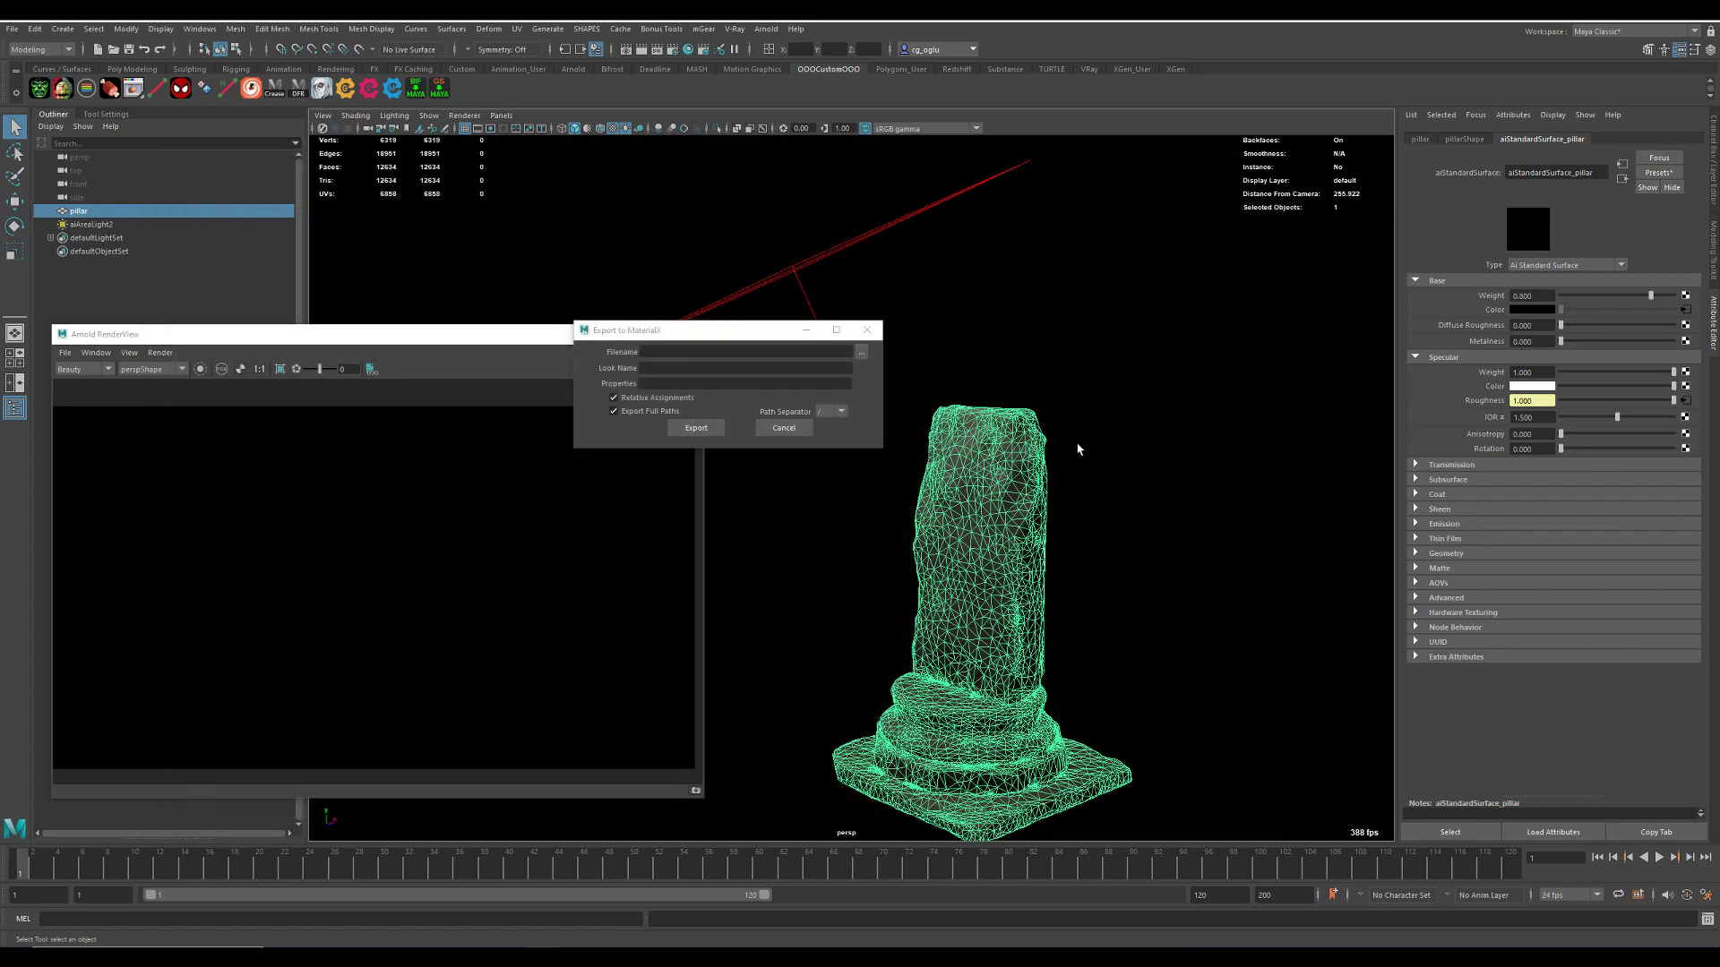
pyautogui.click(866, 329)
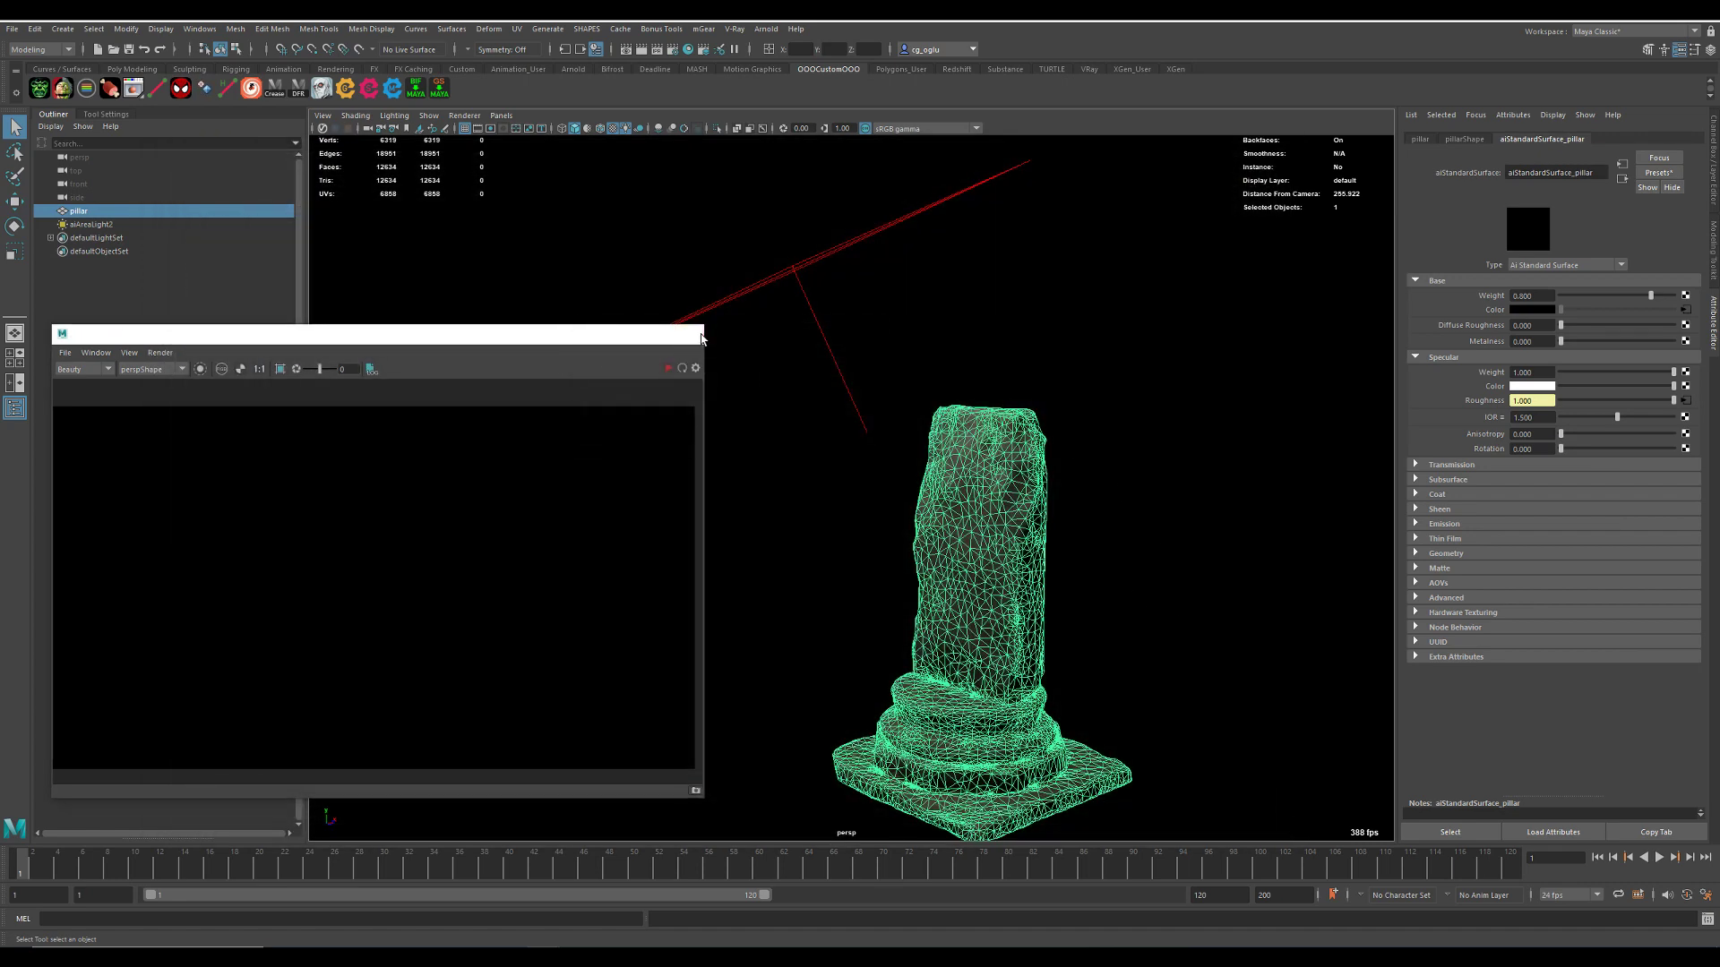
# - Close the Arnold RenderView and start a new scene without saving the changes to the pillar scene
pyautogui.click(688, 334)
pyautogui.click(1058, 500)
pyautogui.keyDown('alt'); pyautogui.moveTo(1057, 500); pyautogui.dragTo(869, 528); pyautogui.keyUp('alt')
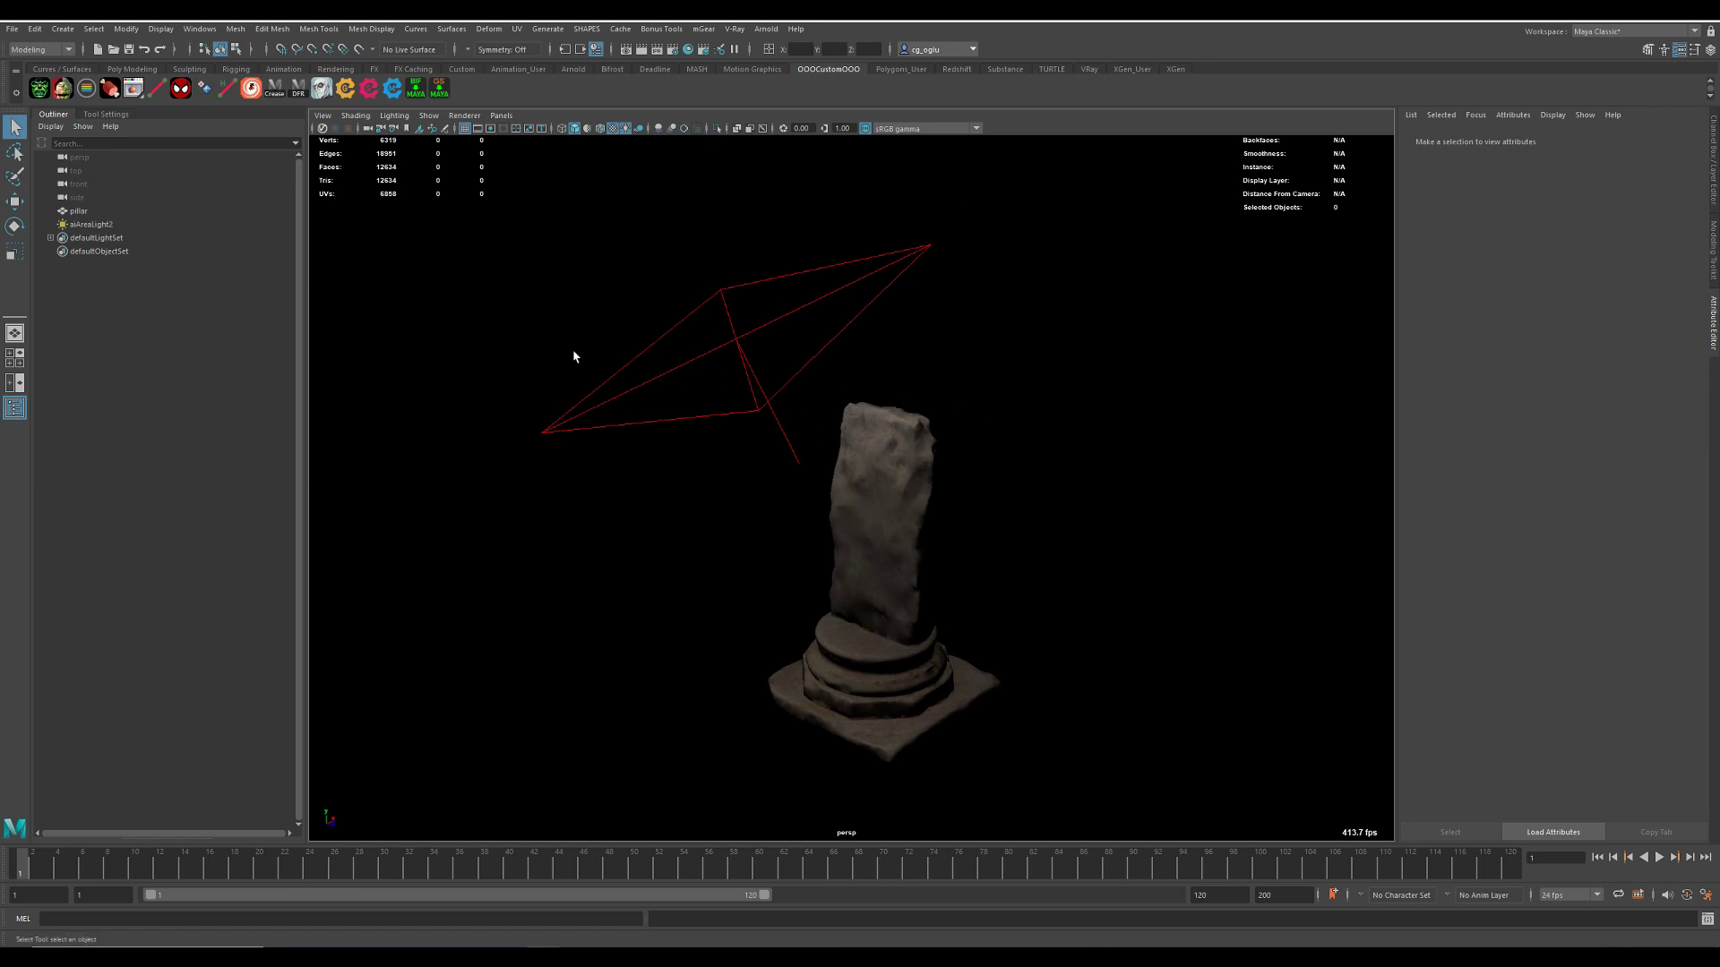
pyautogui.click(13, 29)
pyautogui.click(41, 55)
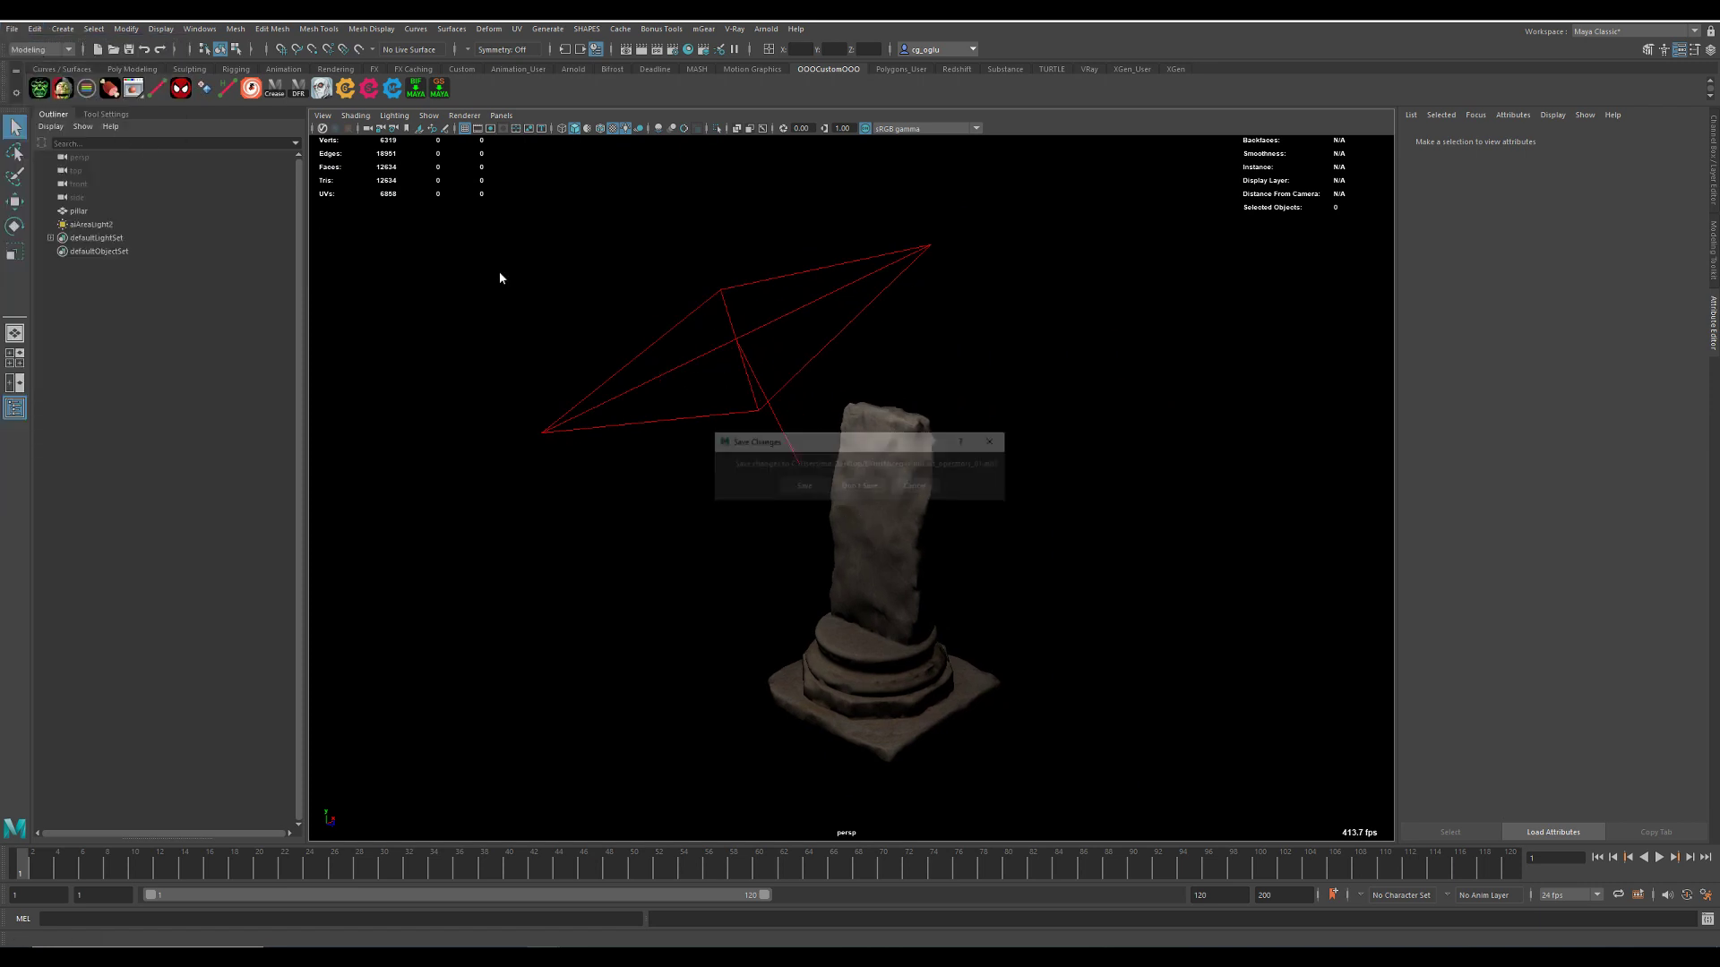
pyautogui.click(879, 485)
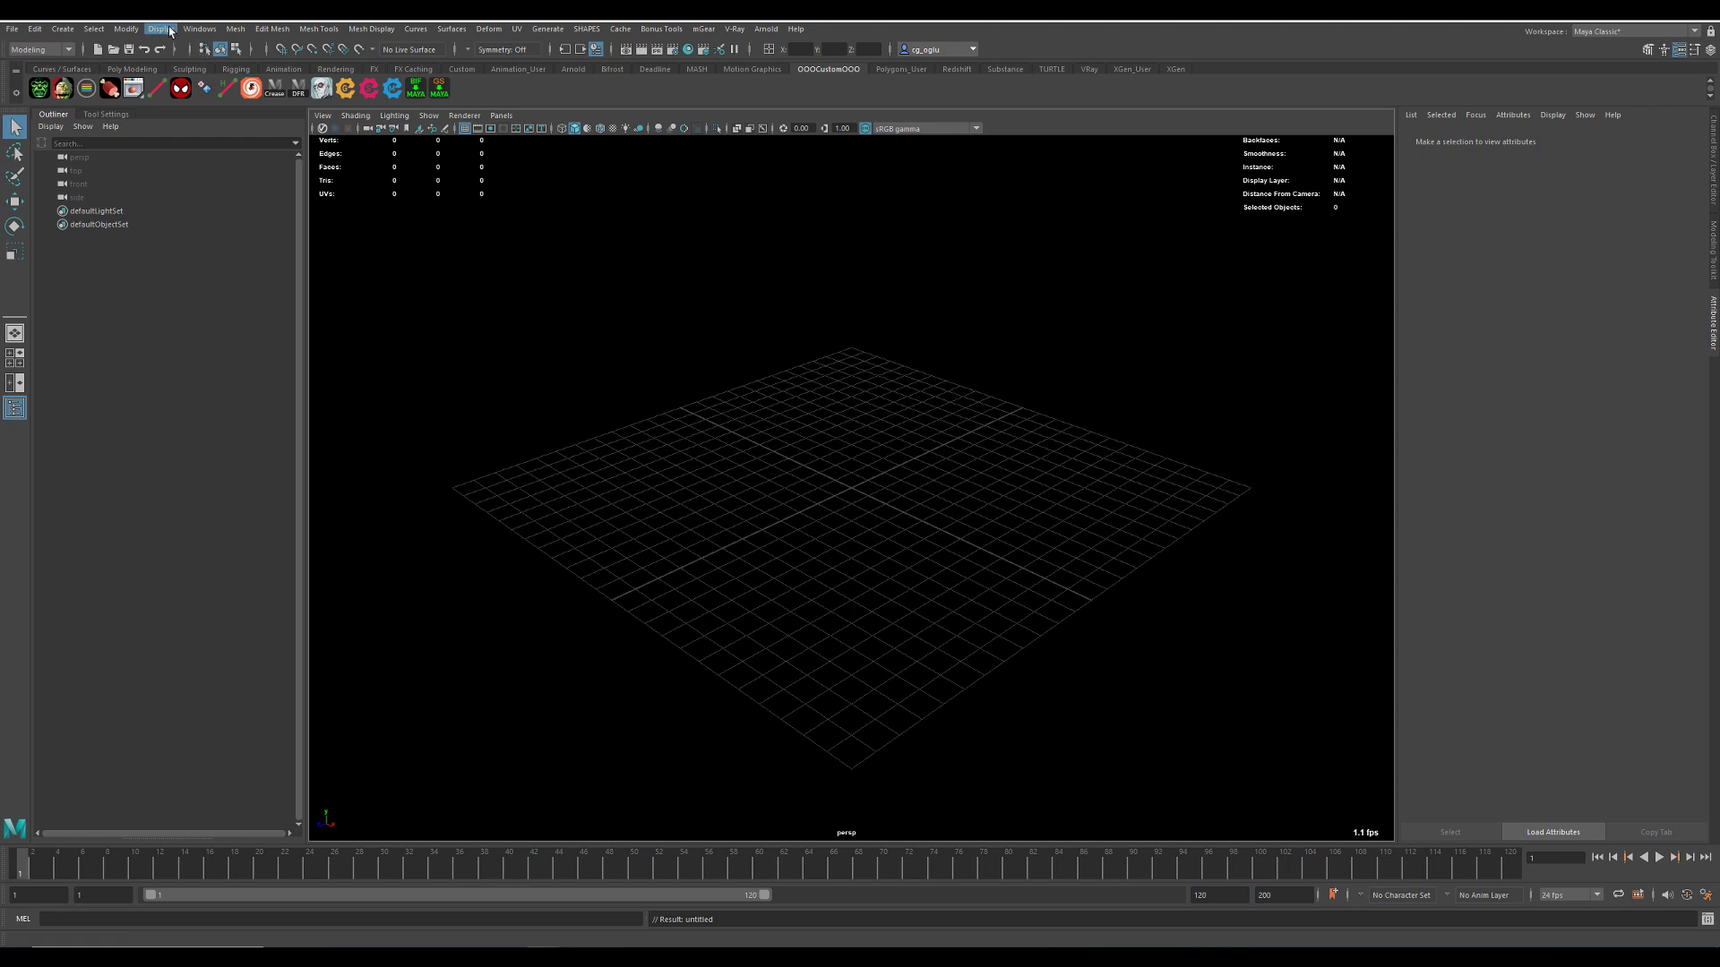
# - Open the Bifrost Graph Editor and resize it so the viewport keeps about half of the workspace
pyautogui.click(199, 28)
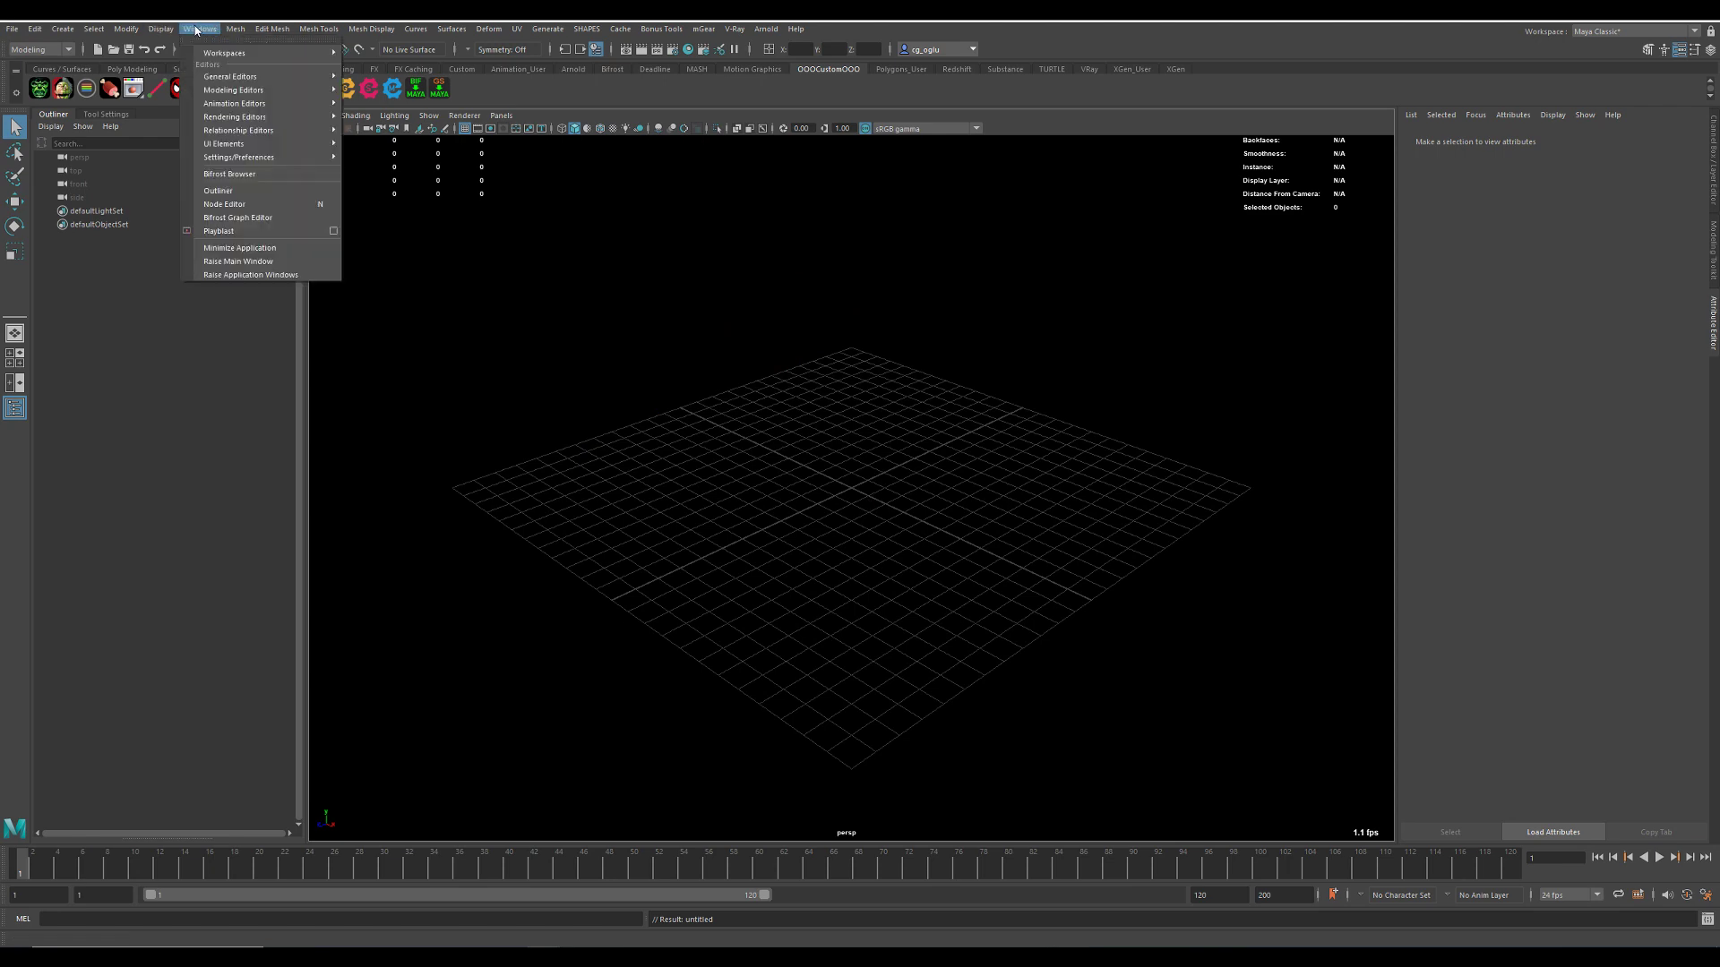
pyautogui.click(264, 224)
pyautogui.moveTo(755, 392); pyautogui.dragTo(744, 833)
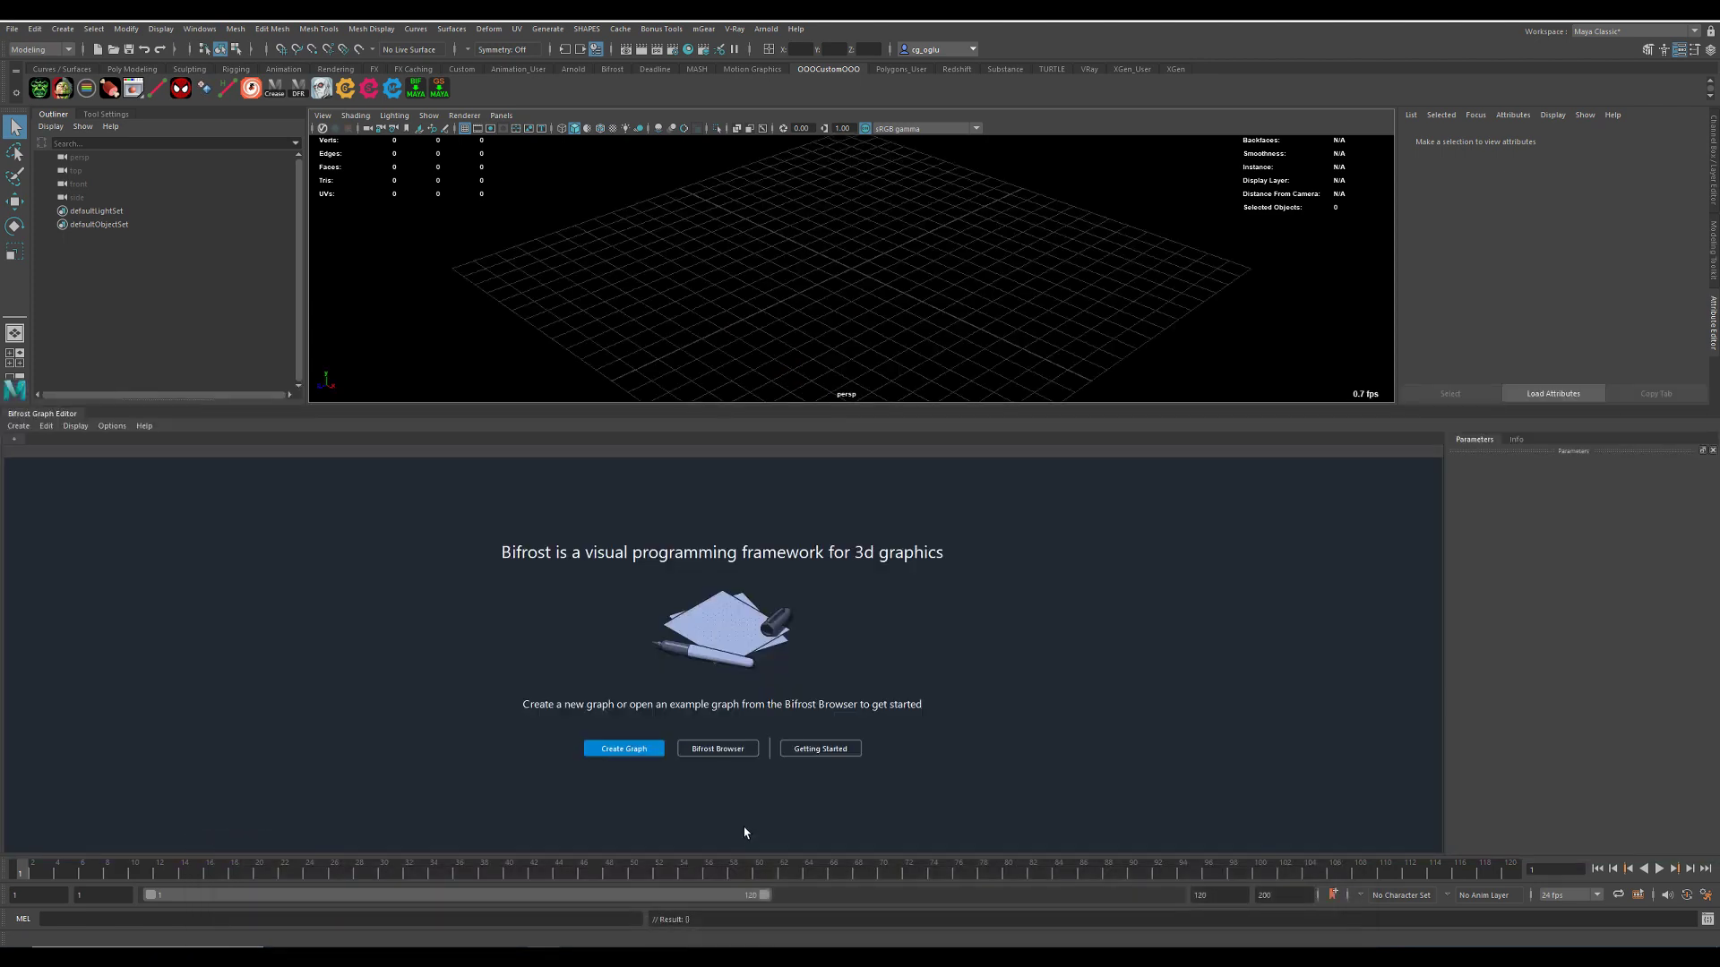
pyautogui.moveTo(661, 406); pyautogui.dragTo(667, 548)
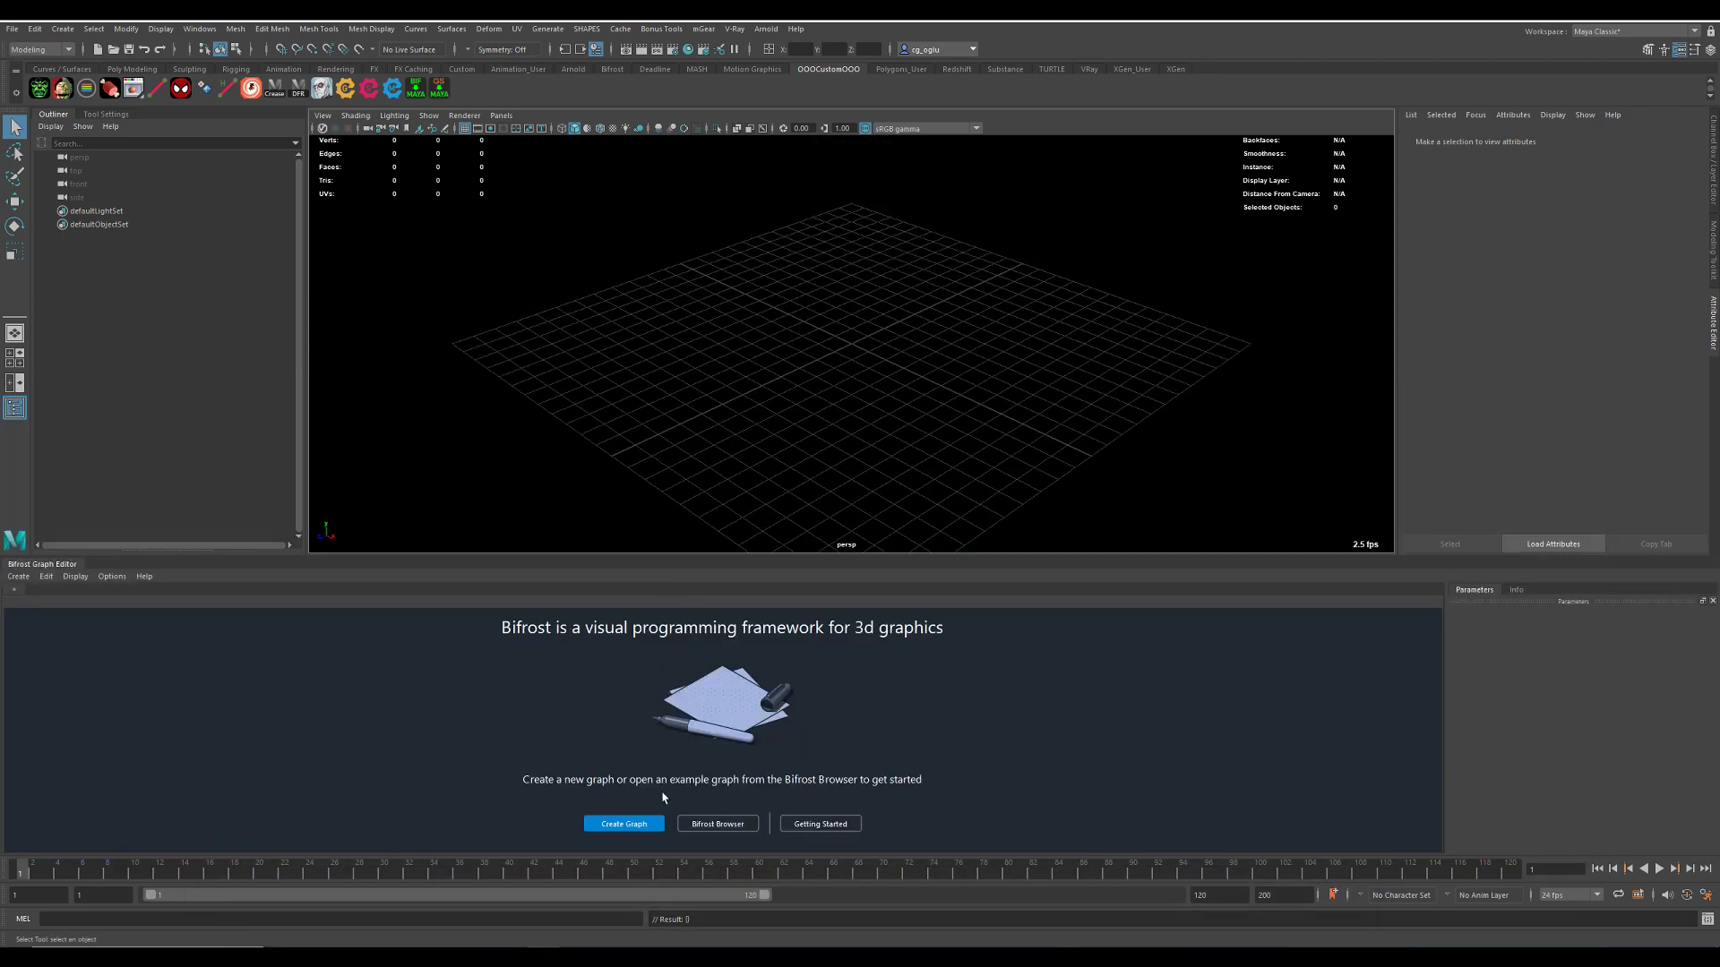
# - Create a new Bifrost graph and delete its input node
pyautogui.click(638, 824)
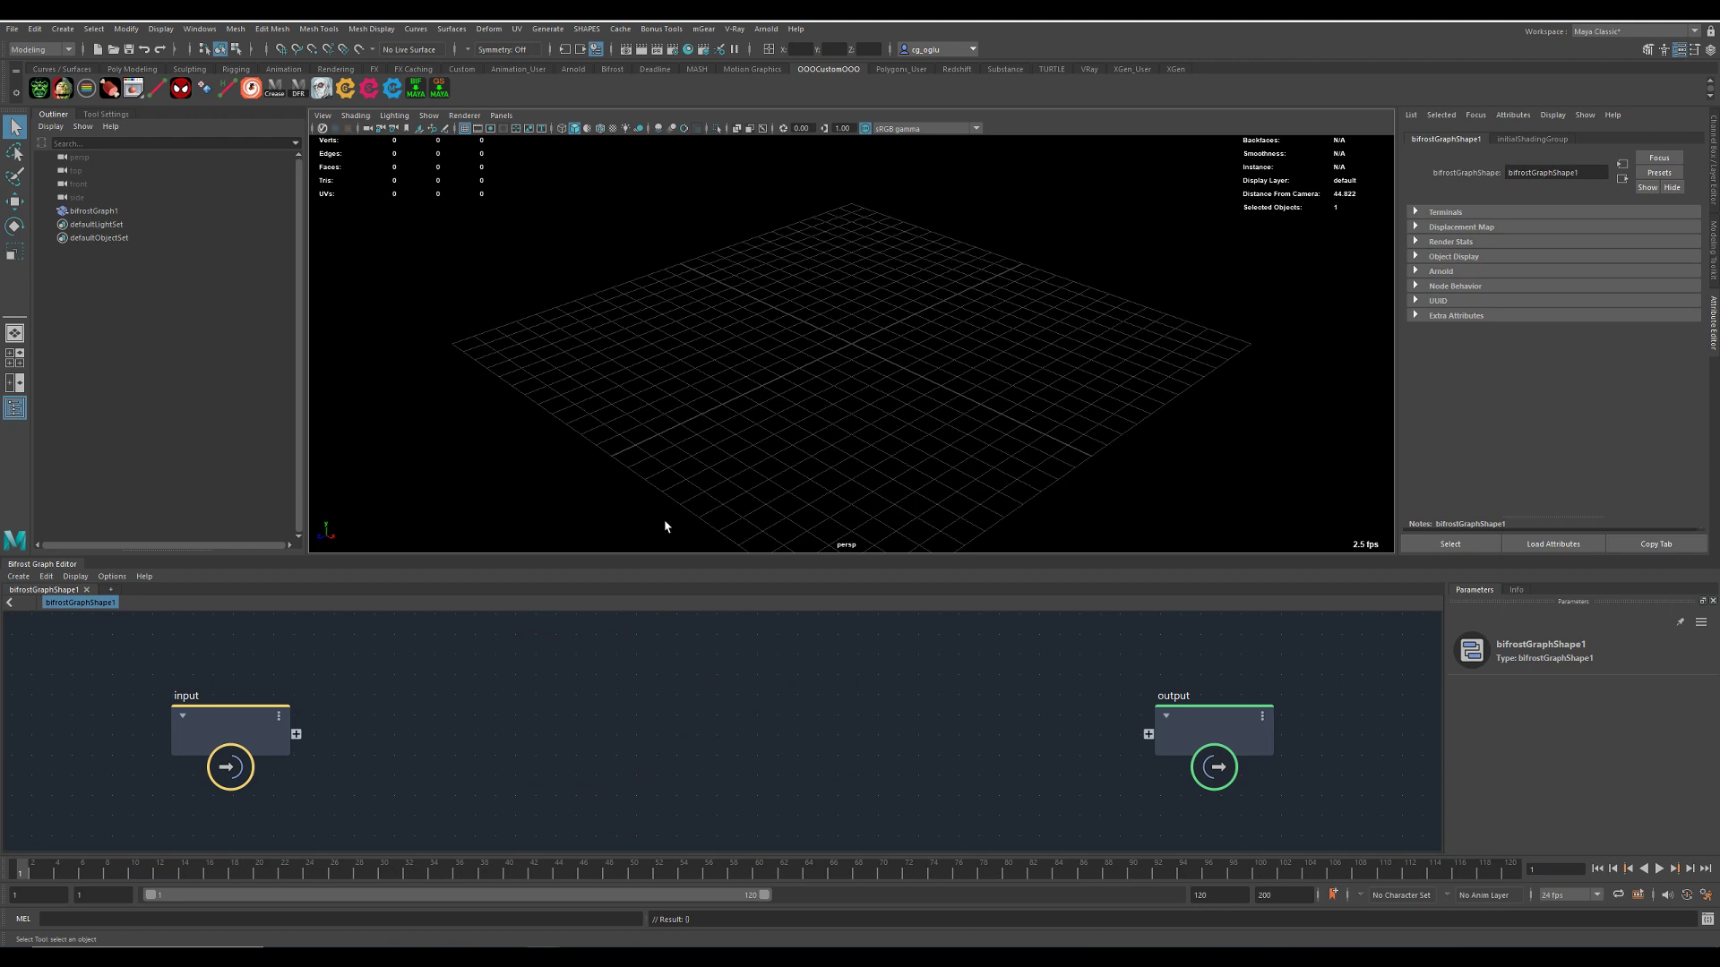
pyautogui.moveTo(245, 728); pyautogui.dragTo(403, 717)
pyautogui.press('Delete')
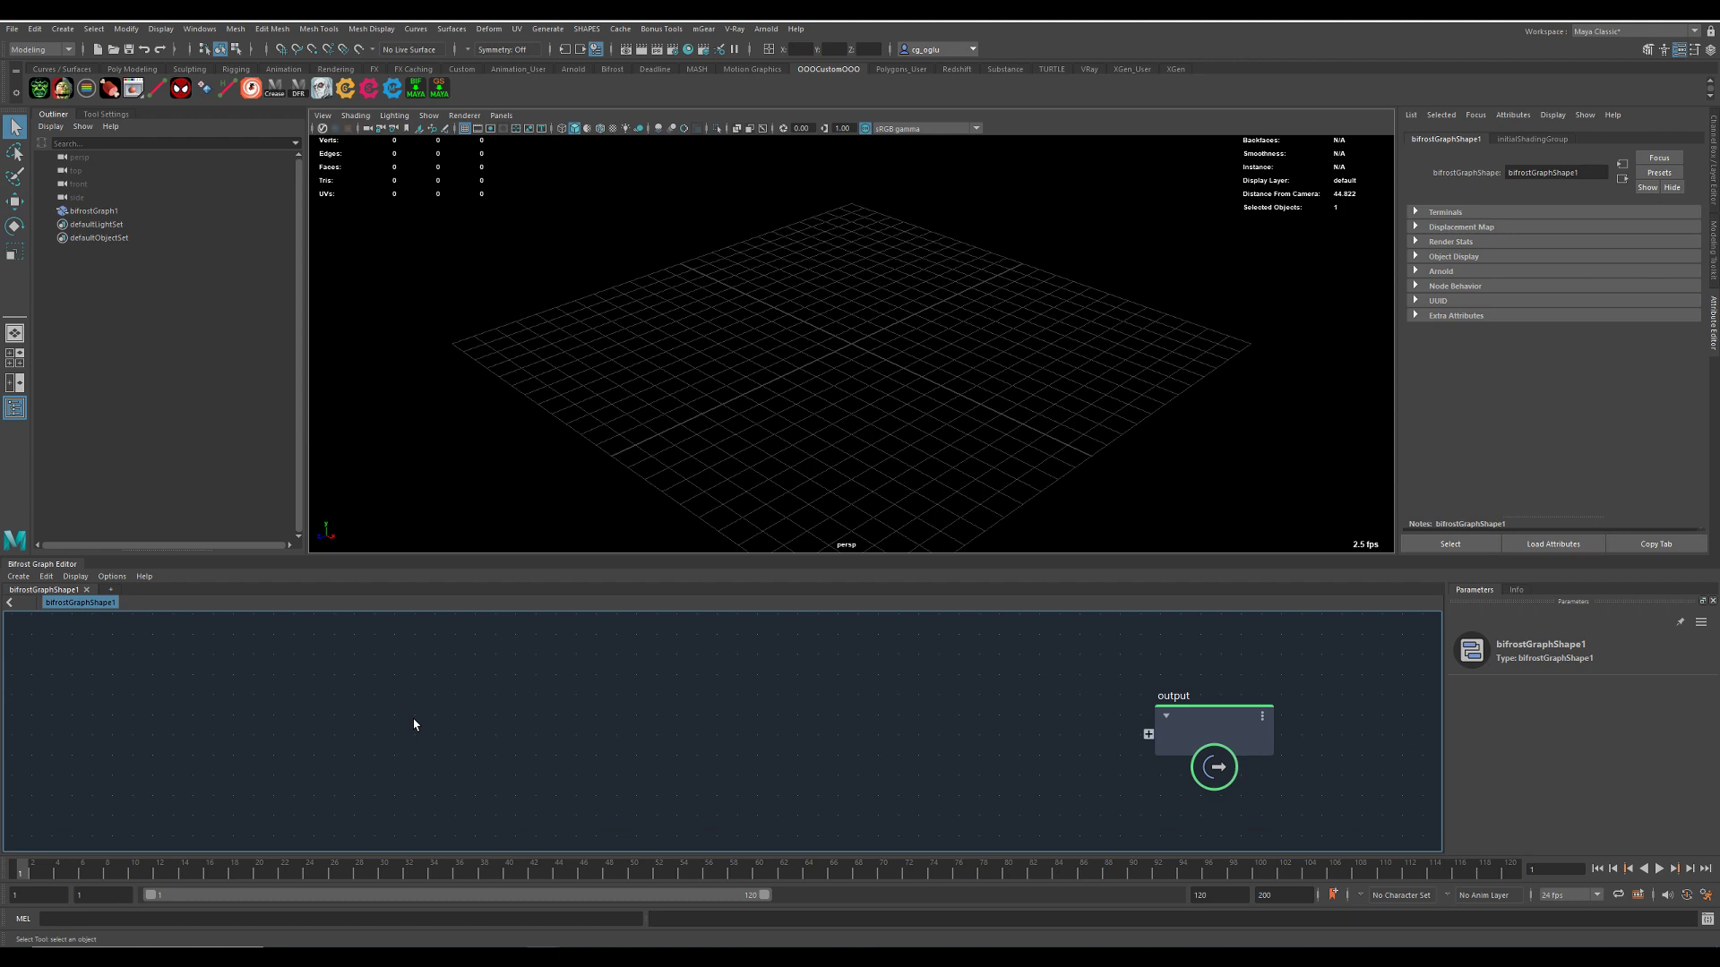
# - Add an Arnold_Alembic_instance node to the graph, place it well before the output node, and enlarge the graph area
pyautogui.press('Tab')
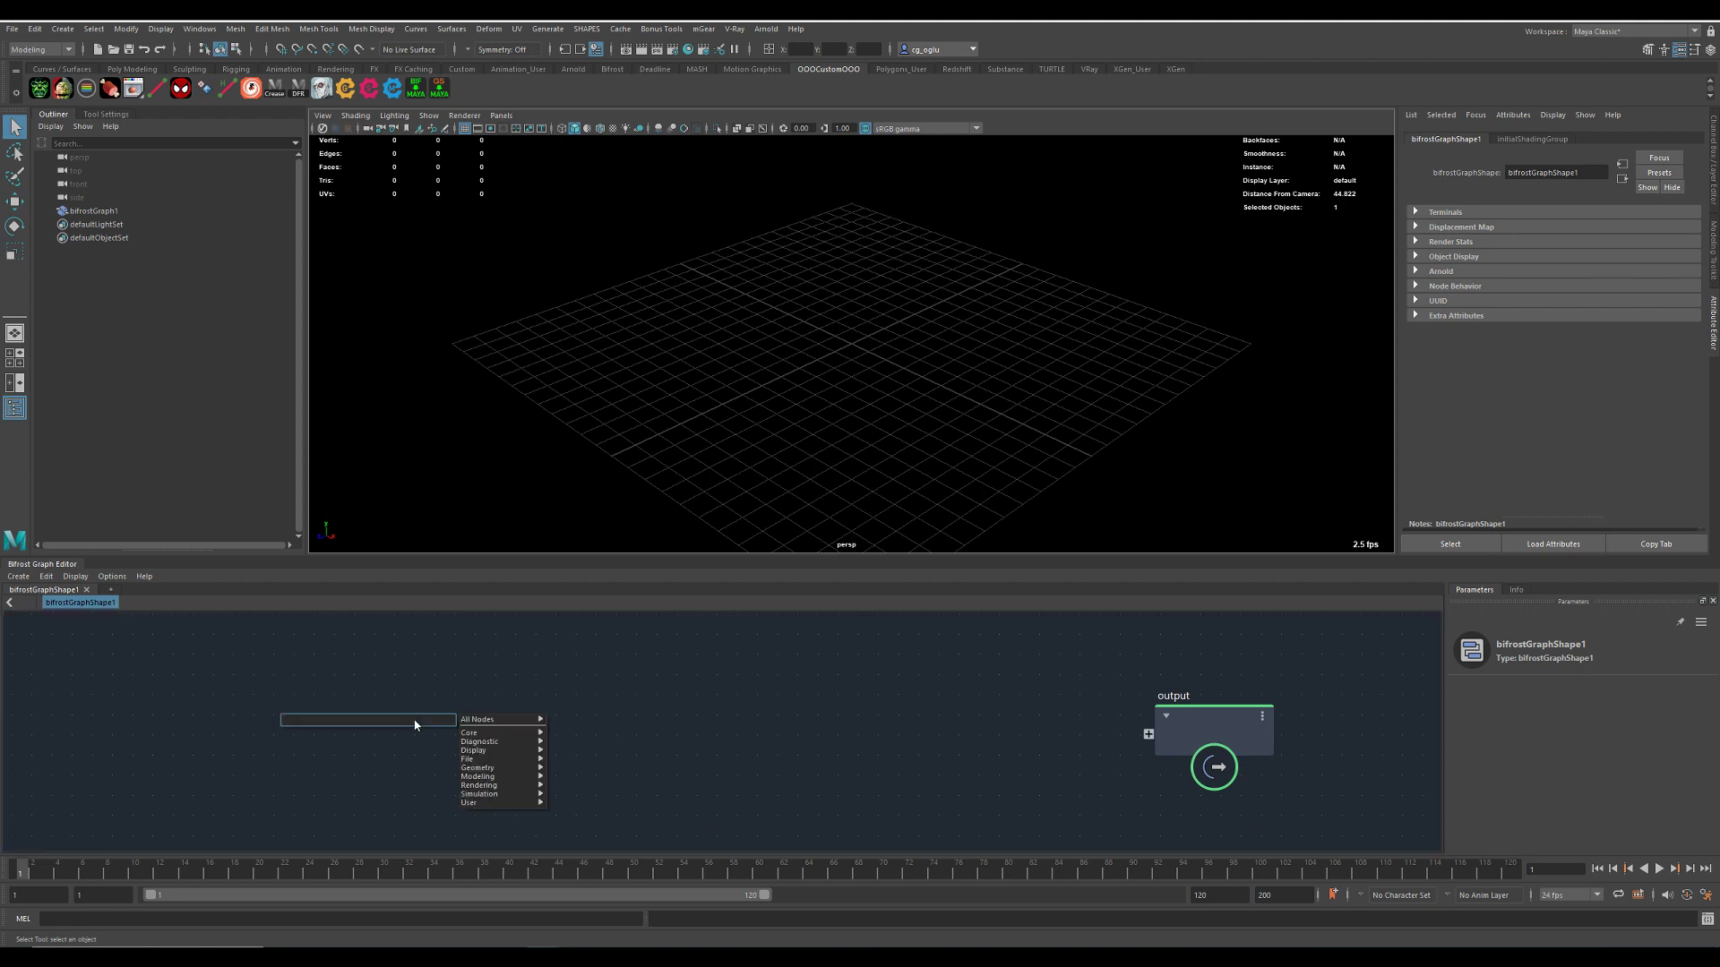
pyautogui.write('al')
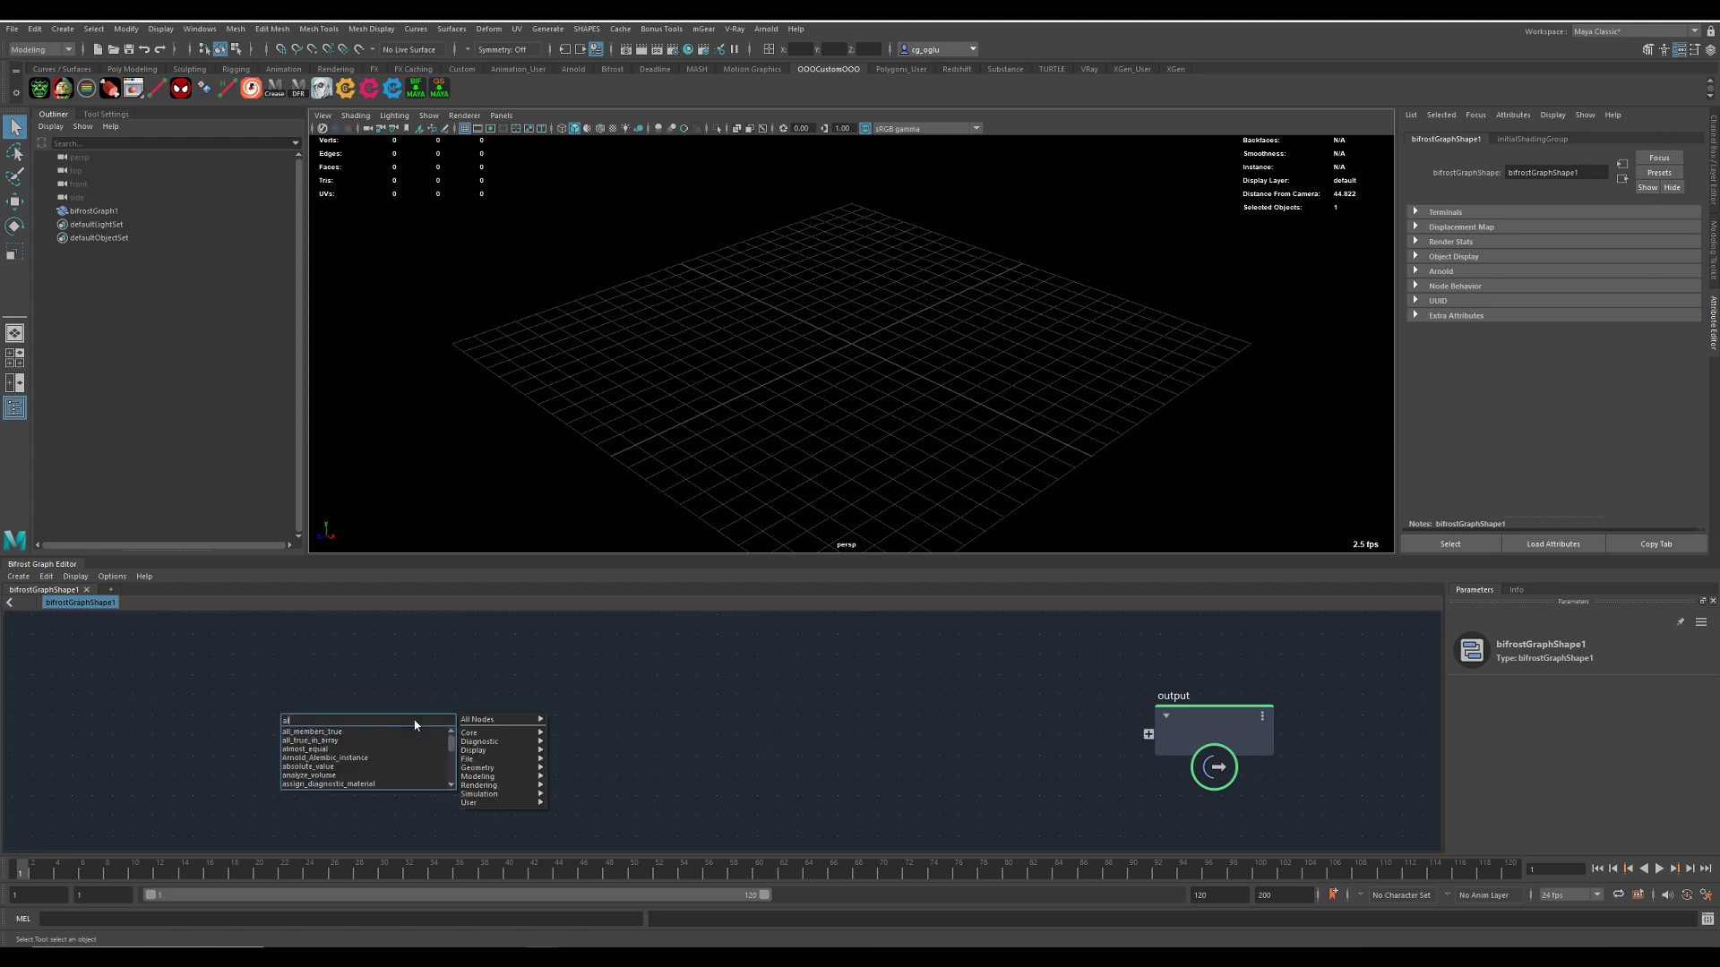
pyautogui.write('em')
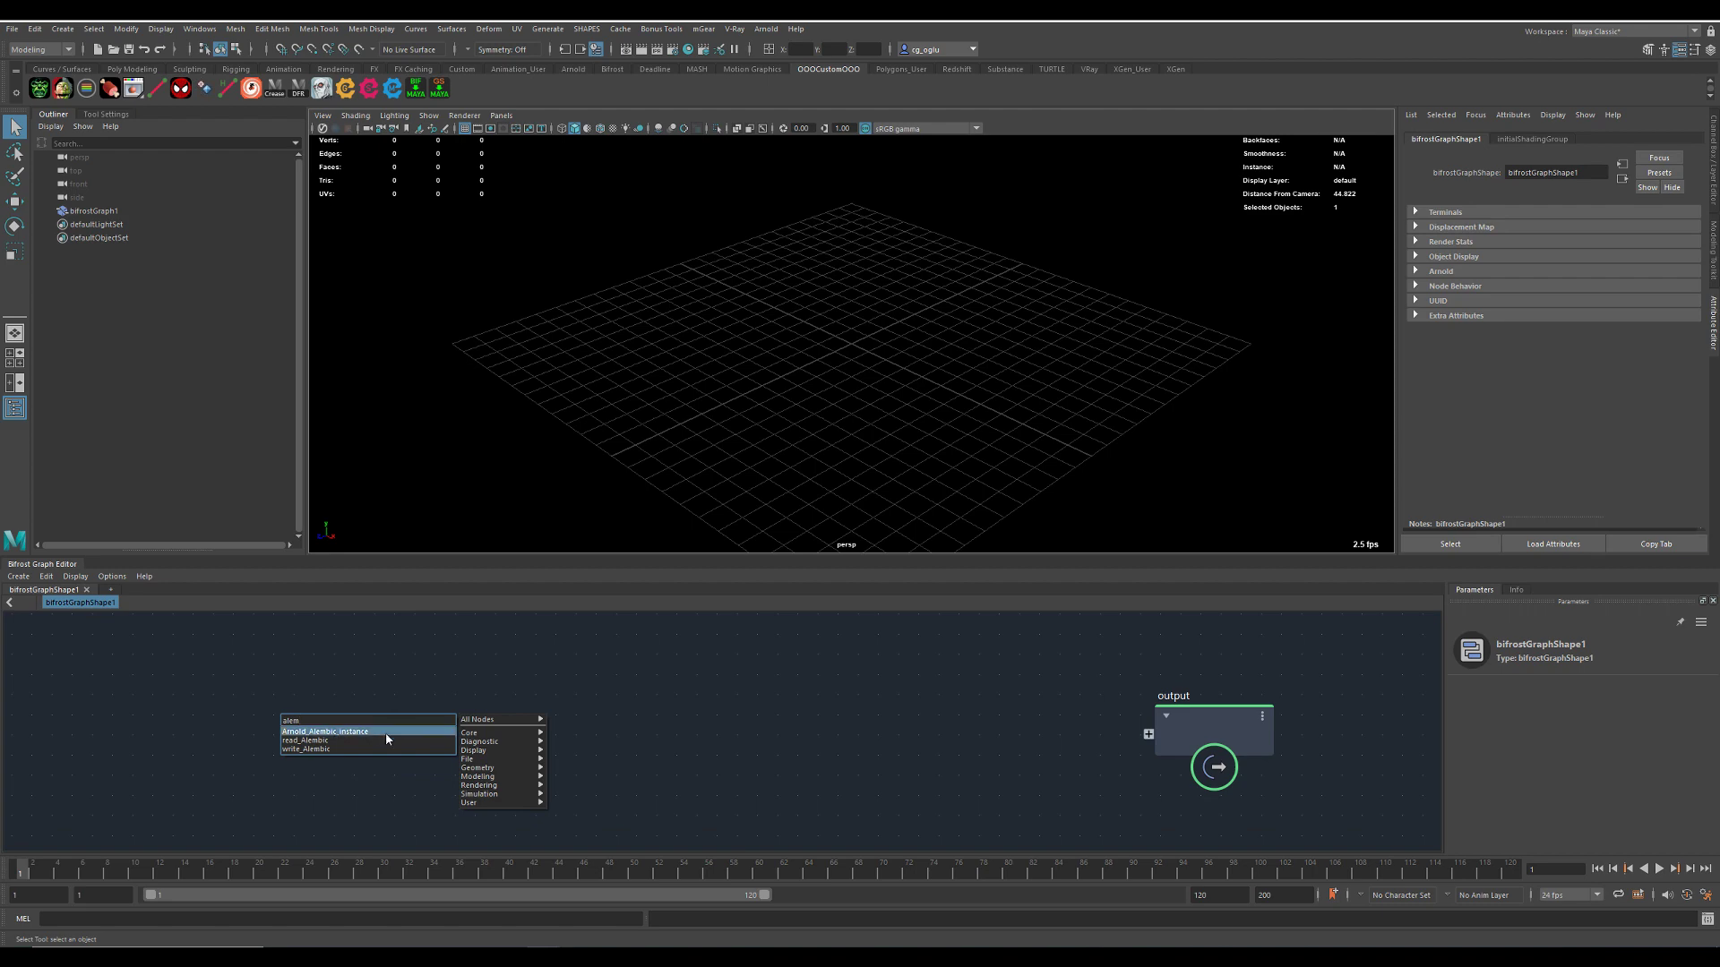
pyautogui.click(385, 733)
pyautogui.moveTo(431, 736); pyautogui.dragTo(540, 688)
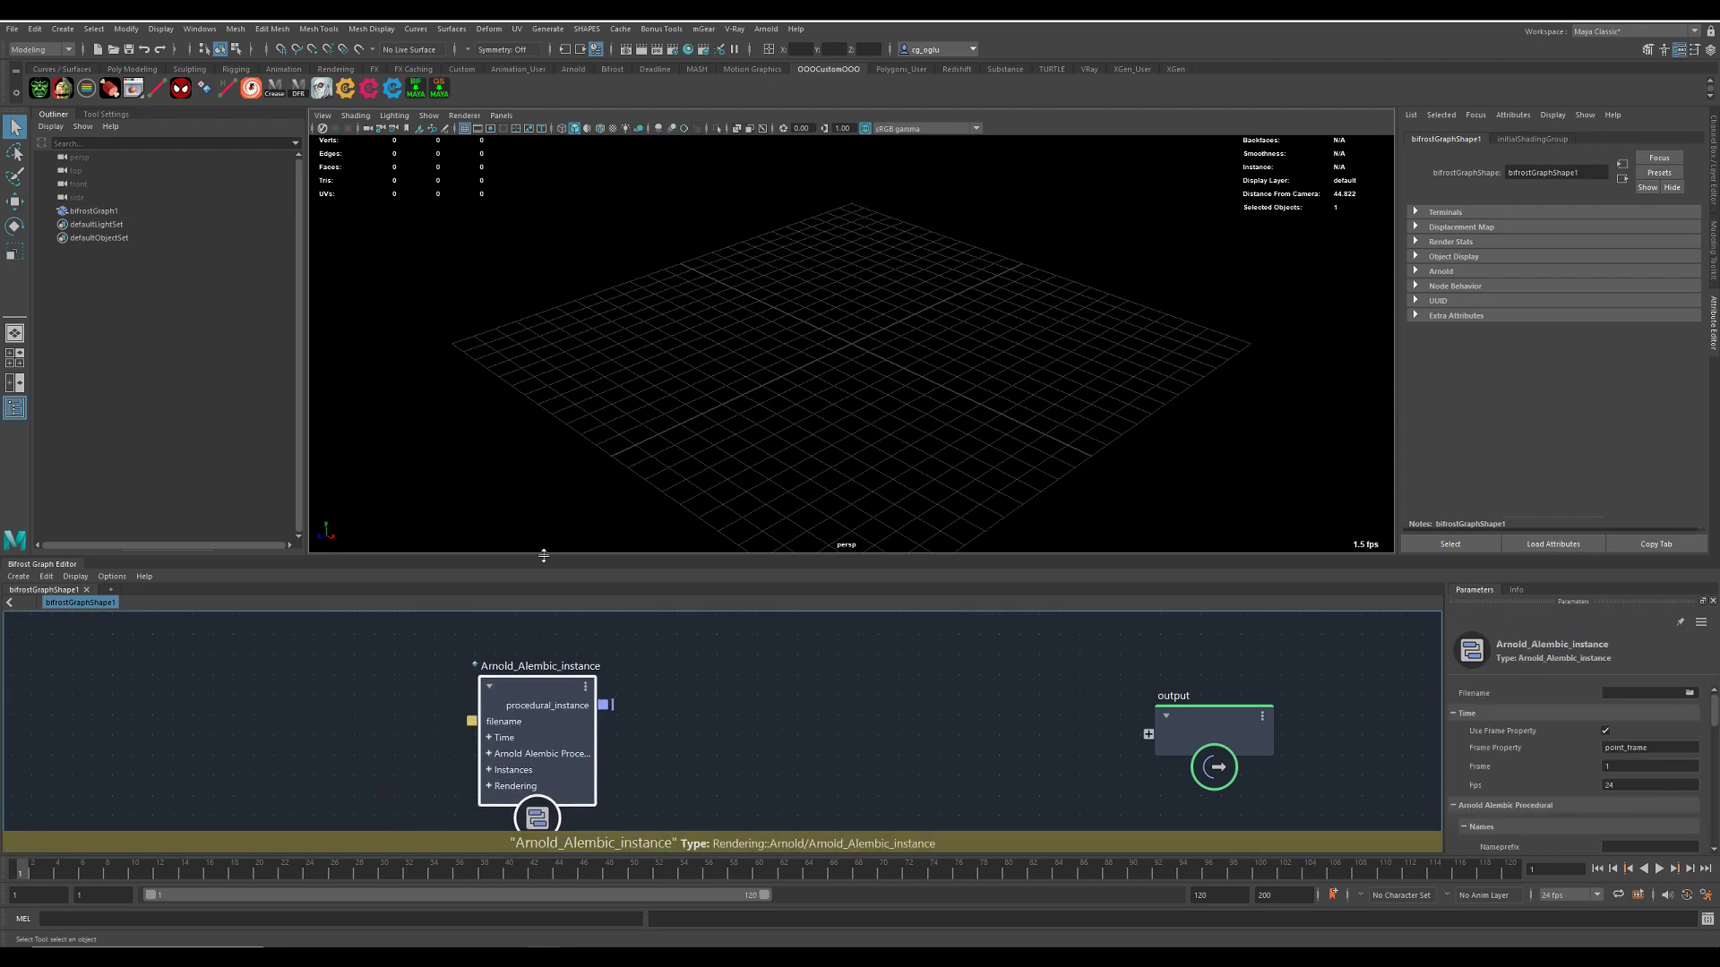
pyautogui.moveTo(544, 555); pyautogui.dragTo(534, 449)
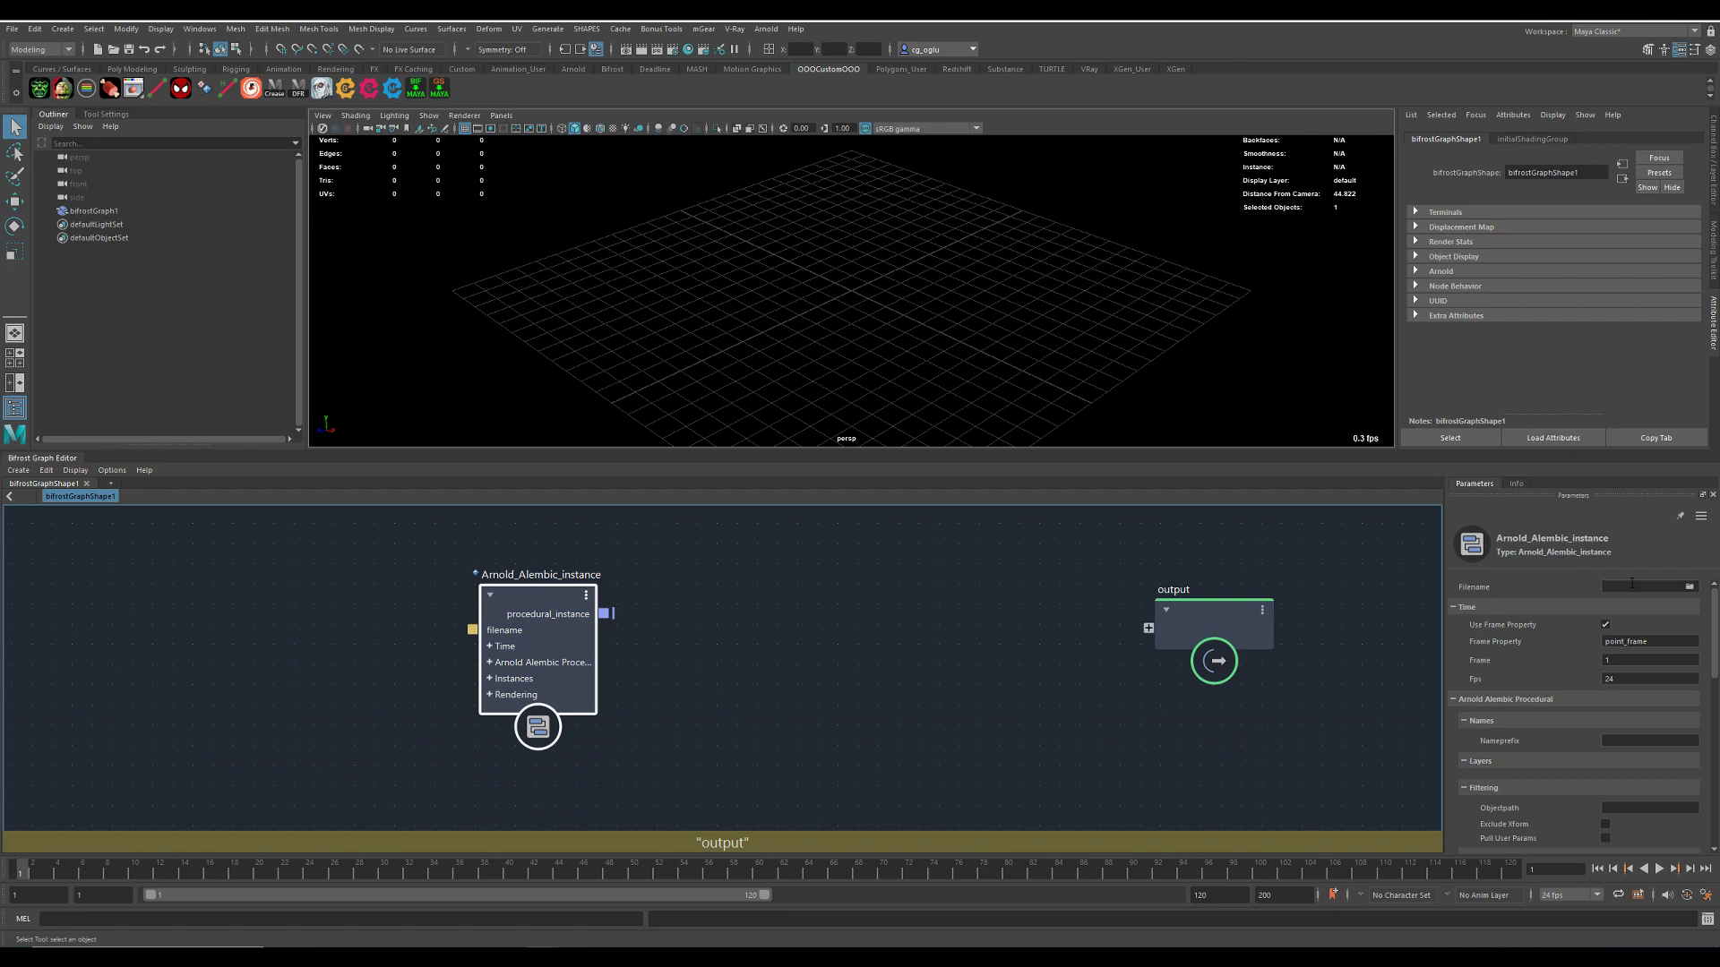
# - Set the Arnold_Alembic_instance node's filename to pillar.abc from the Bifrost project's abc folder and move the node closer to the output
pyautogui.click(1689, 587)
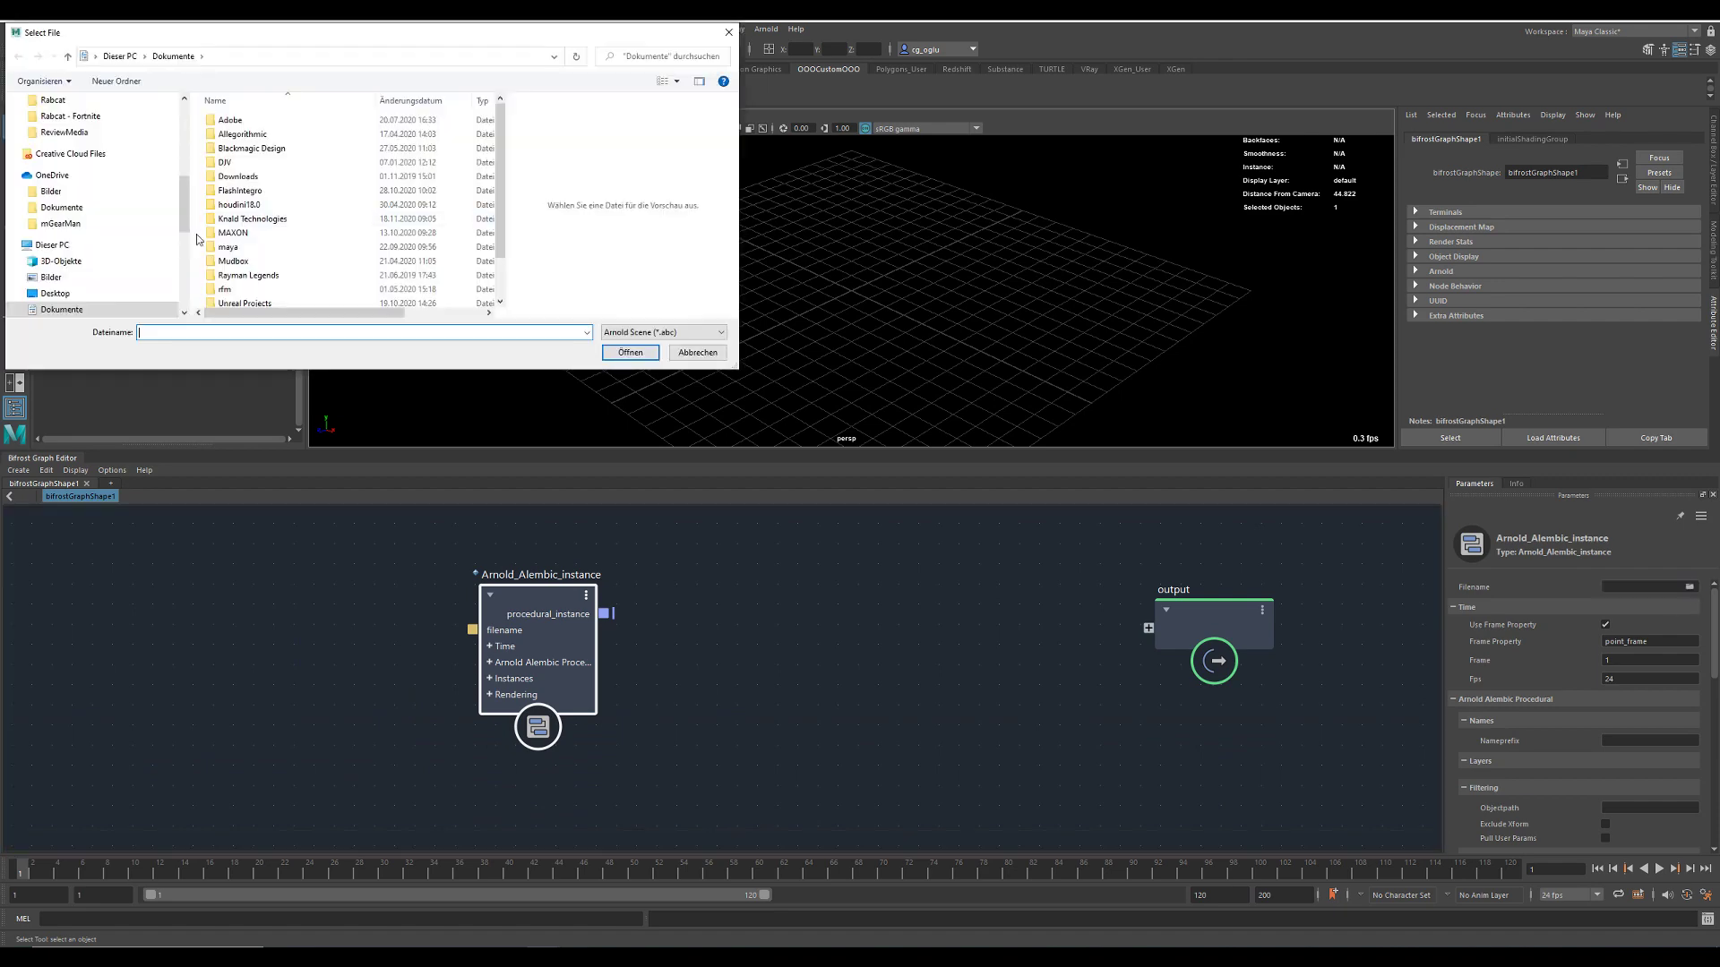
pyautogui.scroll(5, 180, 190)
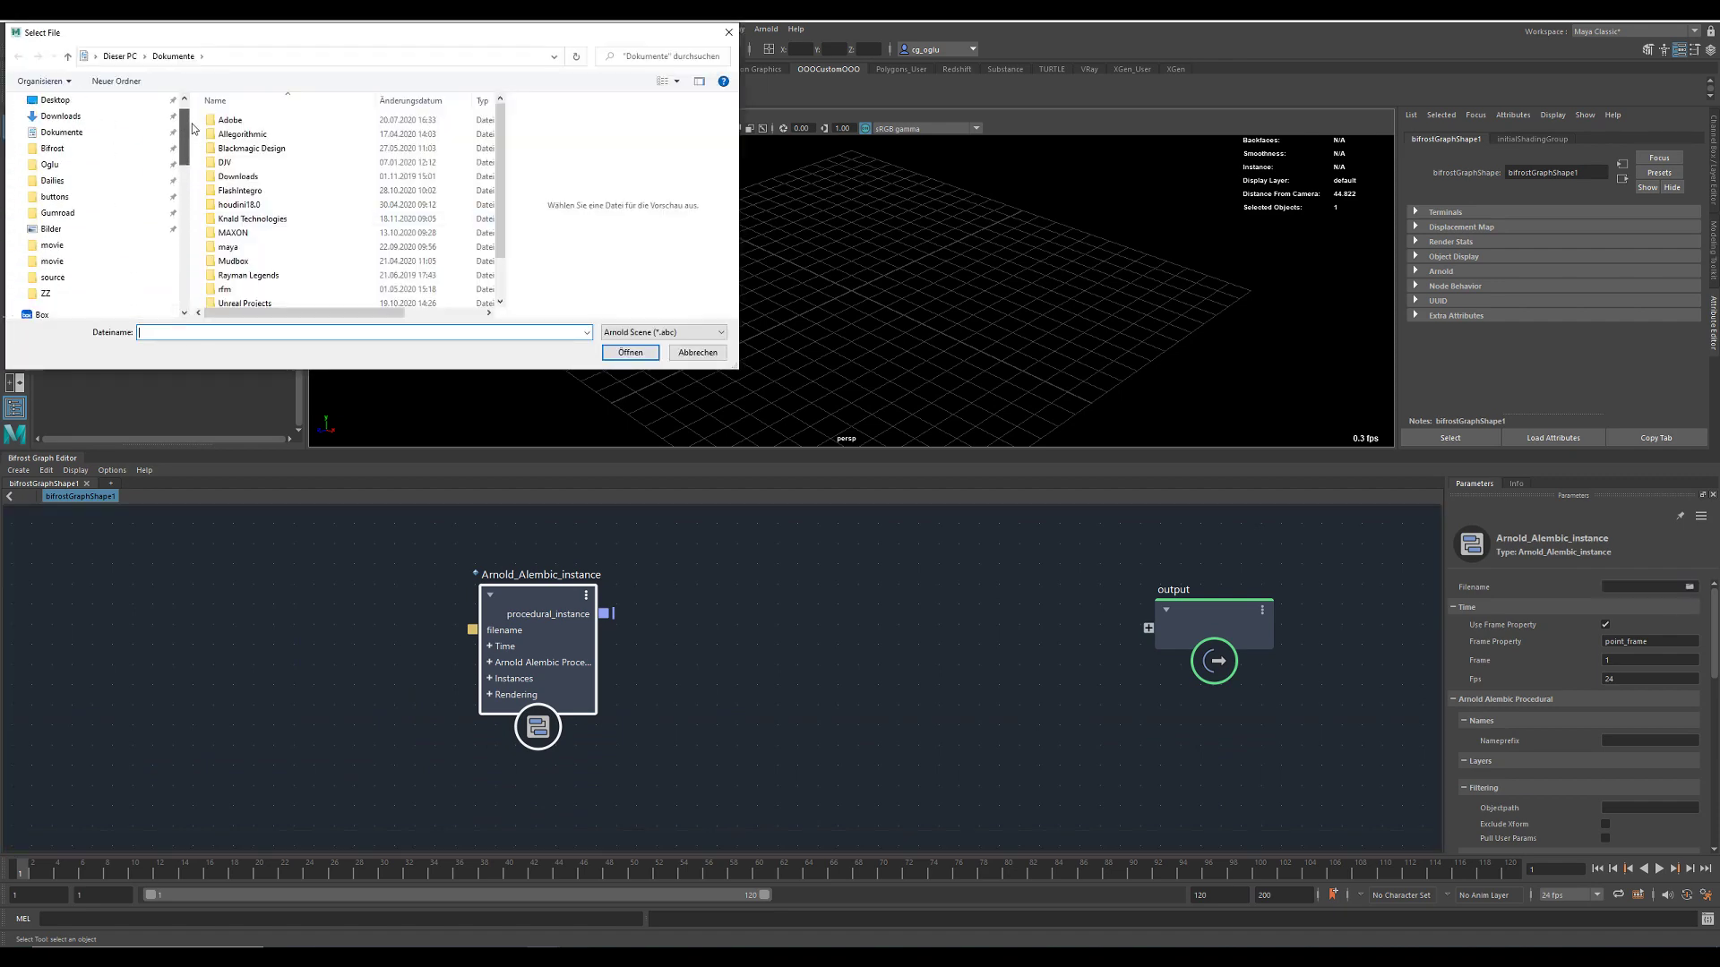
pyautogui.click(52, 148)
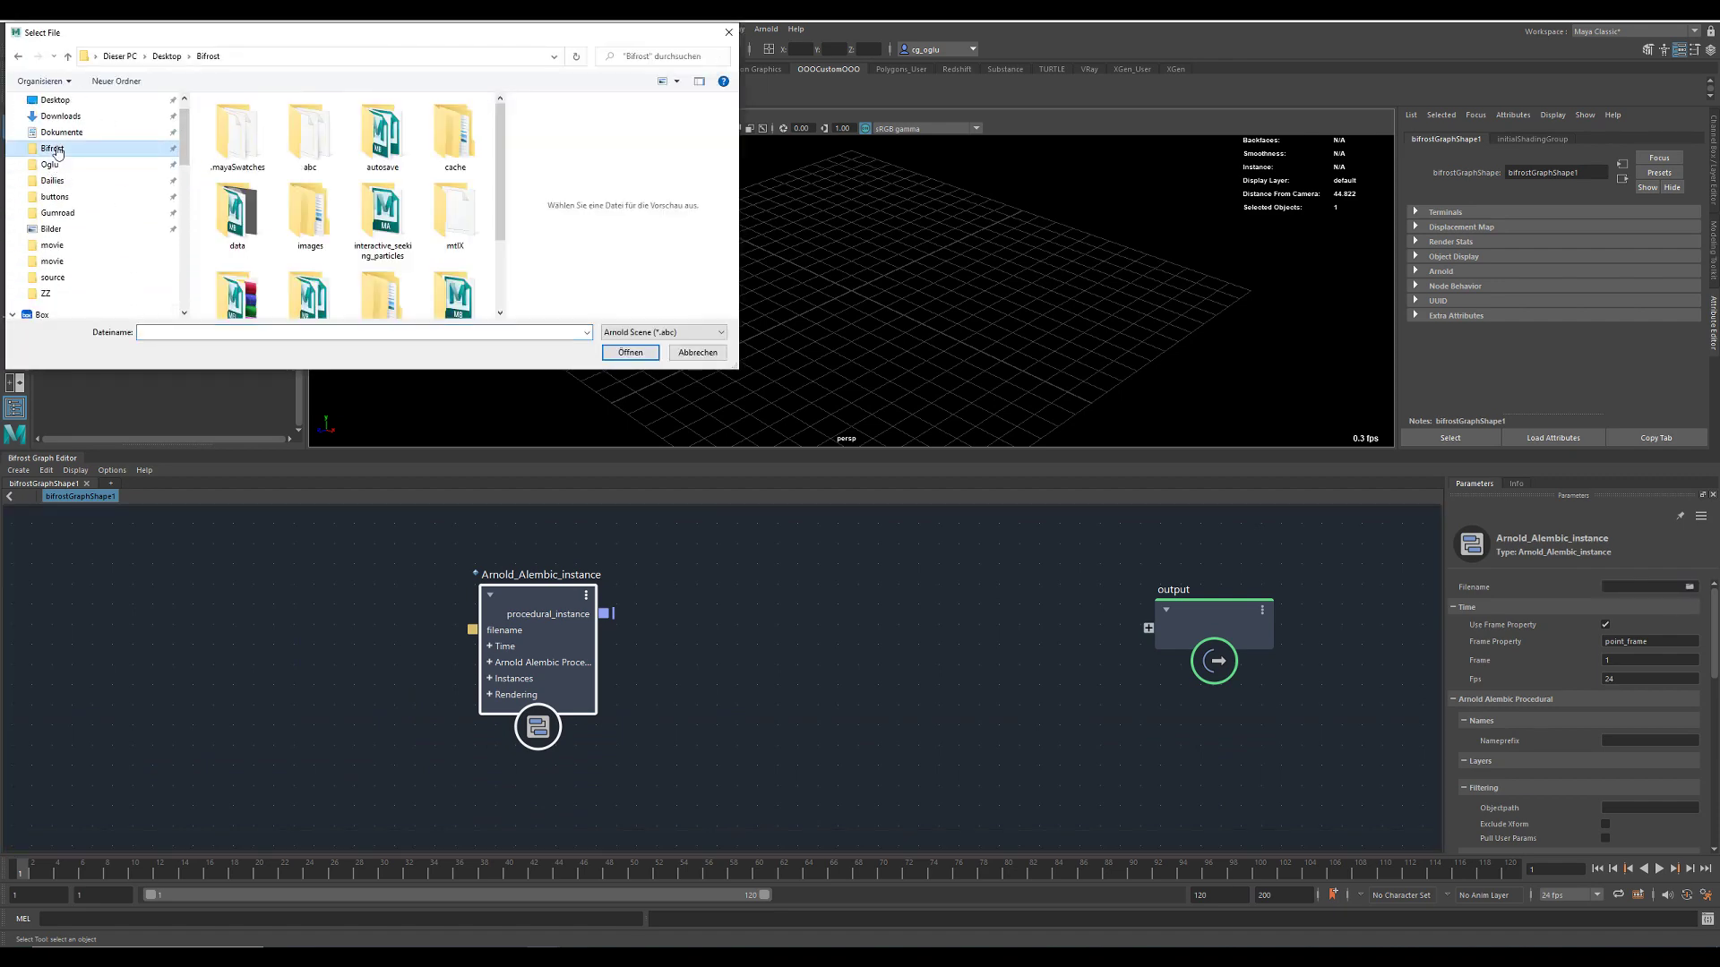
pyautogui.doubleClick(298, 148)
pyautogui.click(234, 134)
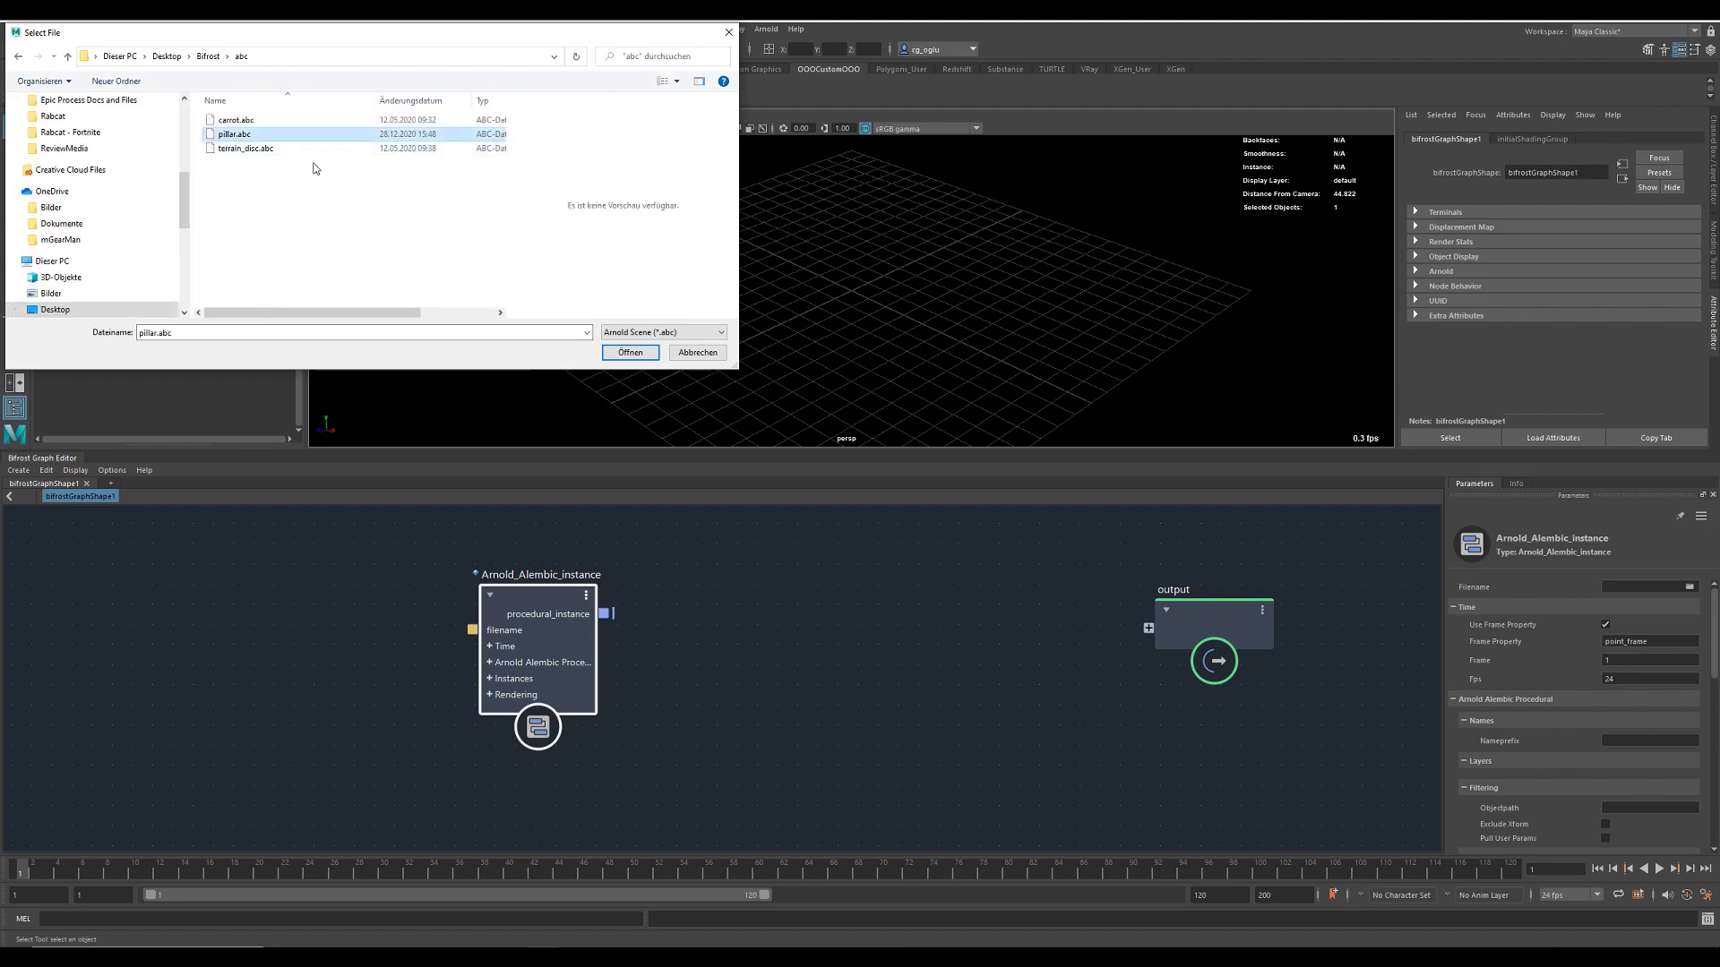
pyautogui.click(629, 353)
pyautogui.moveTo(551, 604); pyautogui.dragTo(738, 609)
# - Create a polygon cube in the scene, add it to the Bifrost graph as an input mesh, and frame it in the viewport
pyautogui.click(749, 308)
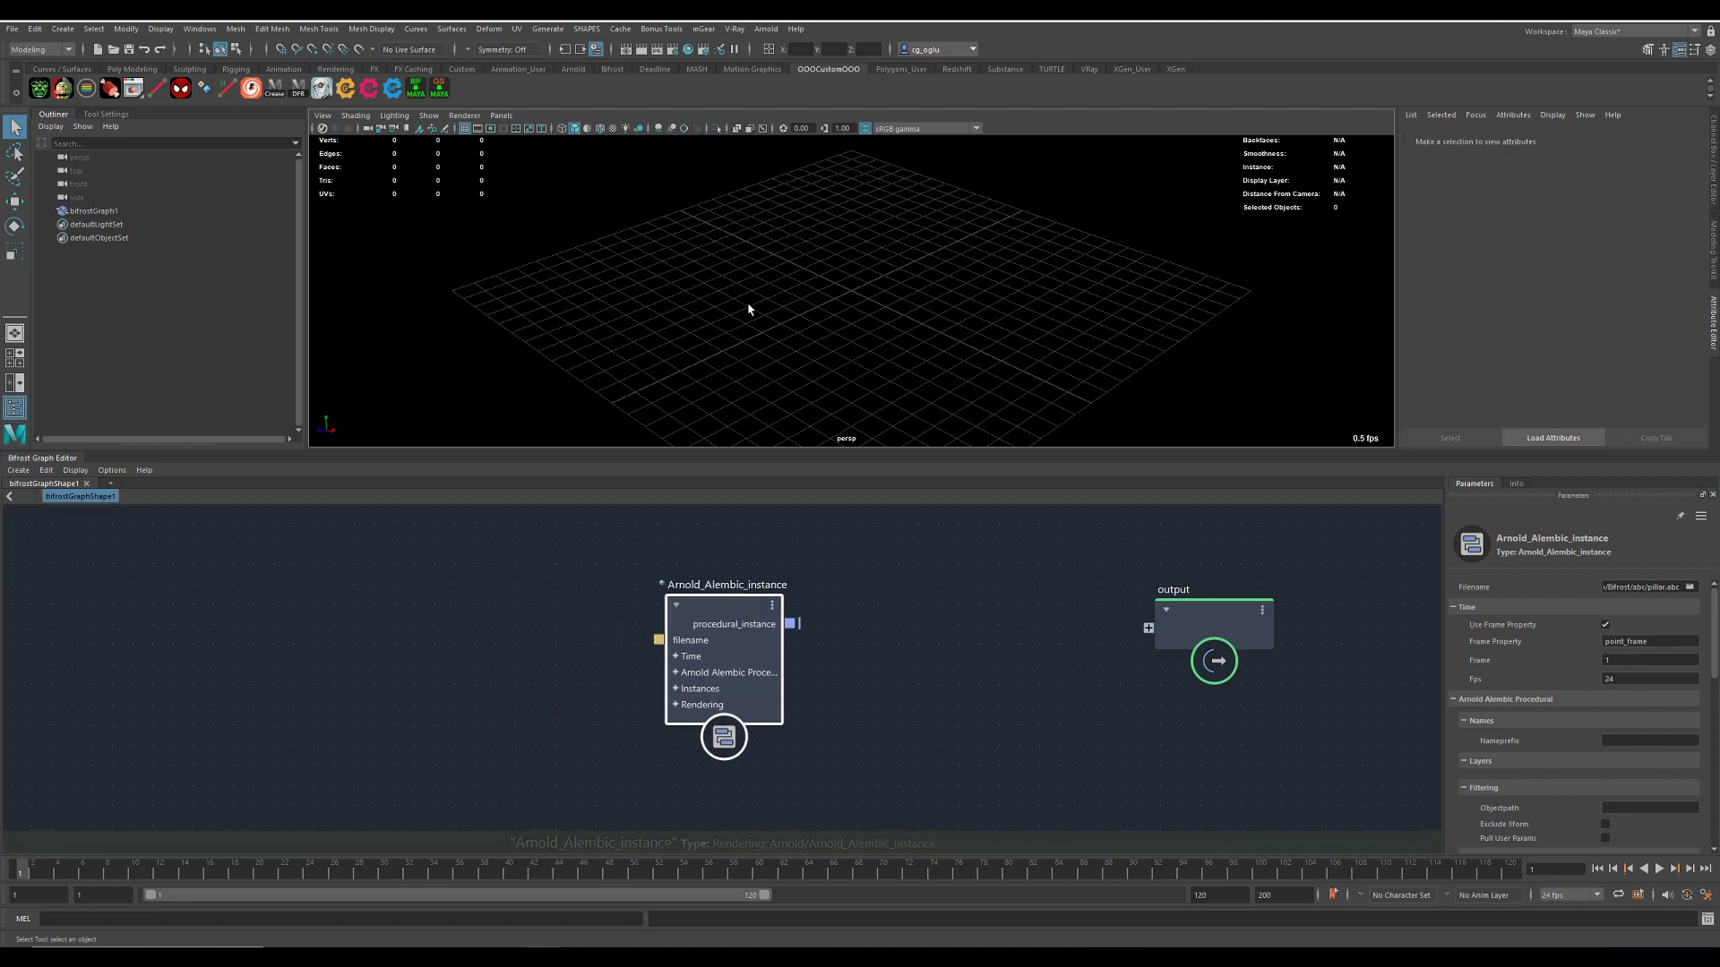
pyautogui.keyDown('shift'); pyautogui.moveTo(749, 305); pyautogui.dragTo(740, 337, button='right'); pyautogui.keyUp('shift')
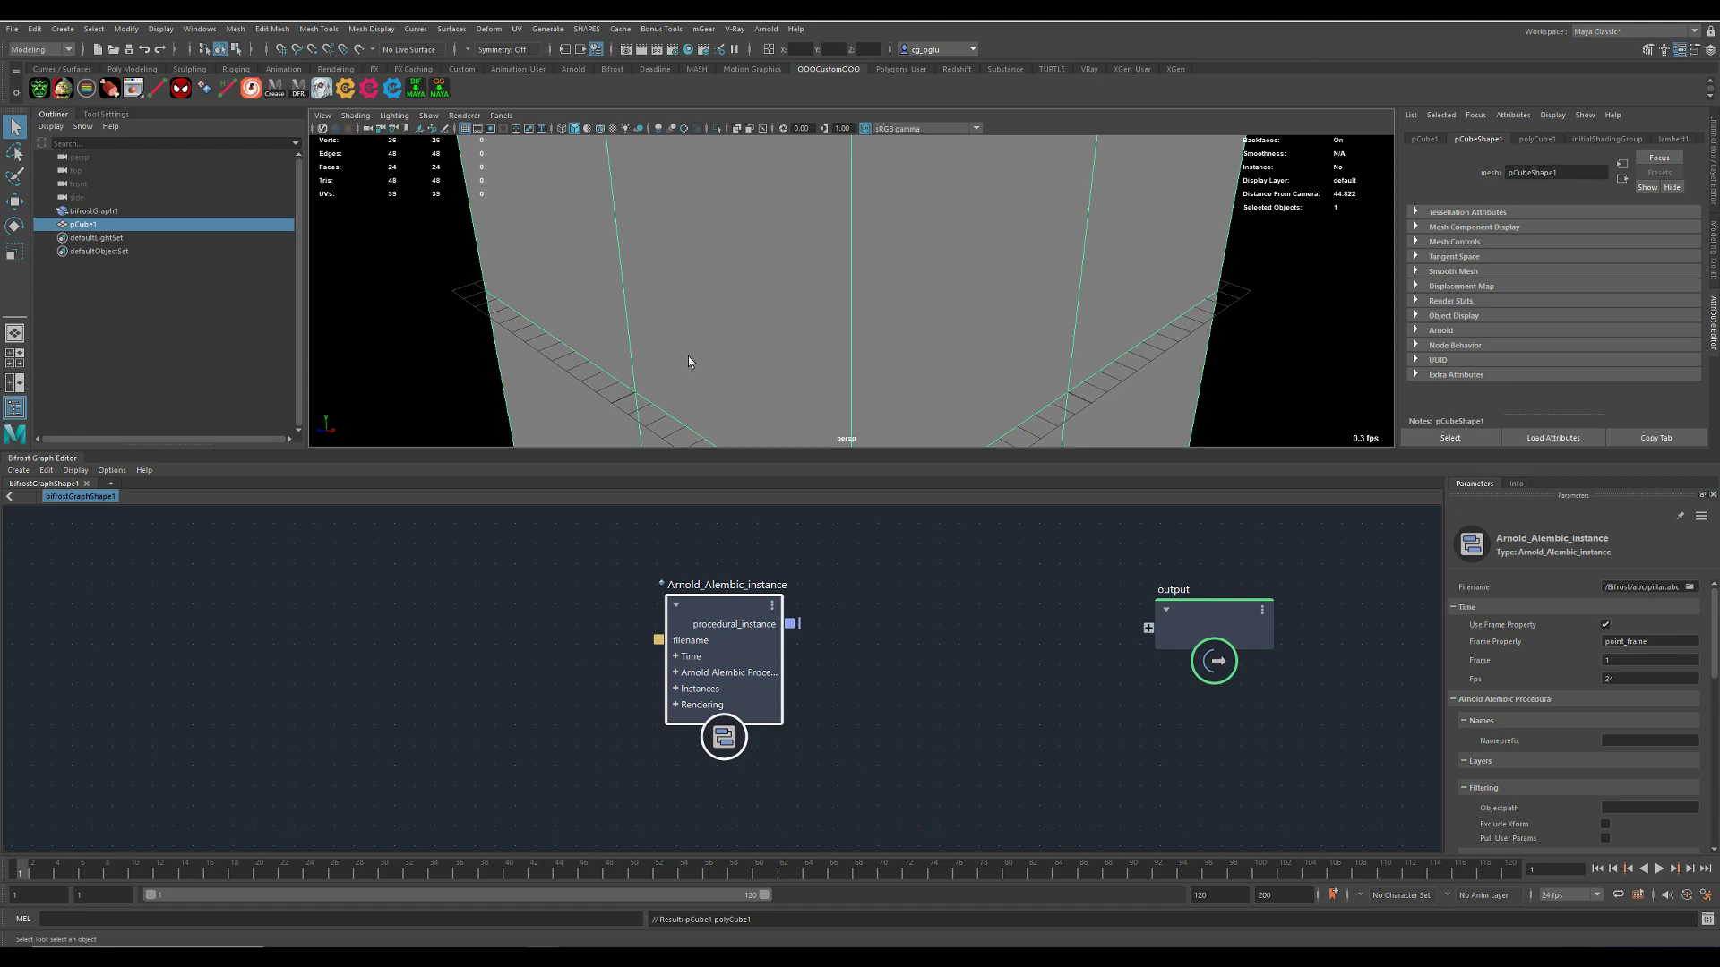
pyautogui.moveTo(93, 231); pyautogui.dragTo(467, 708)
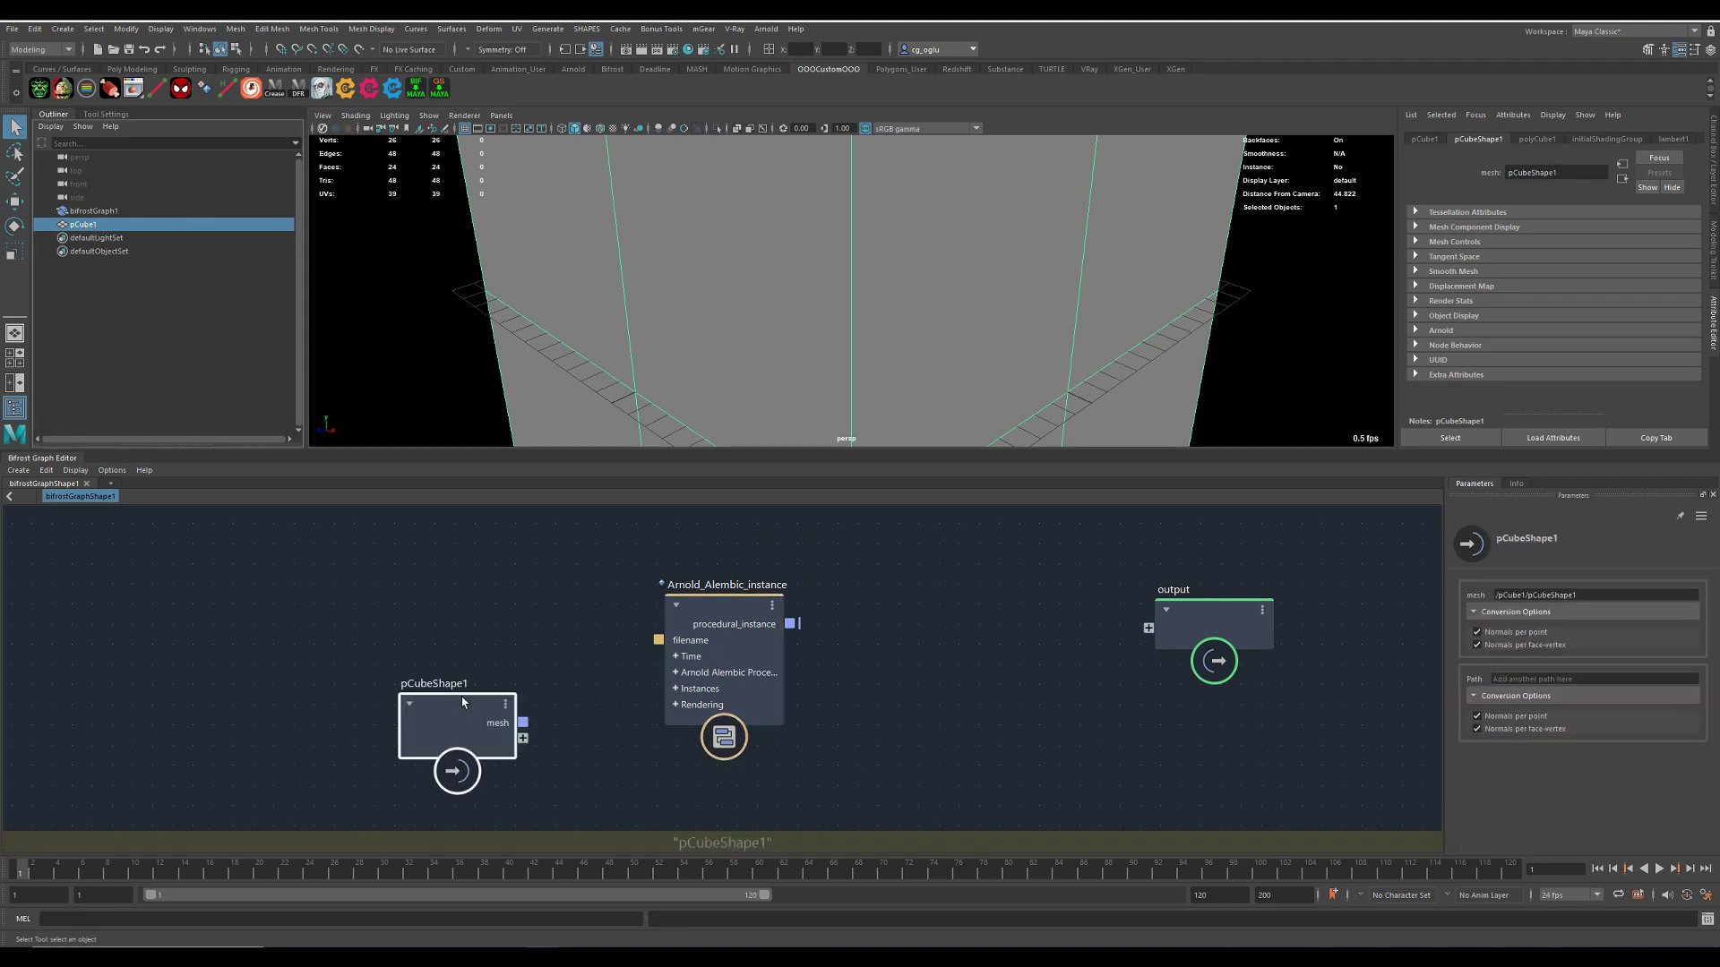
pyautogui.press('f')
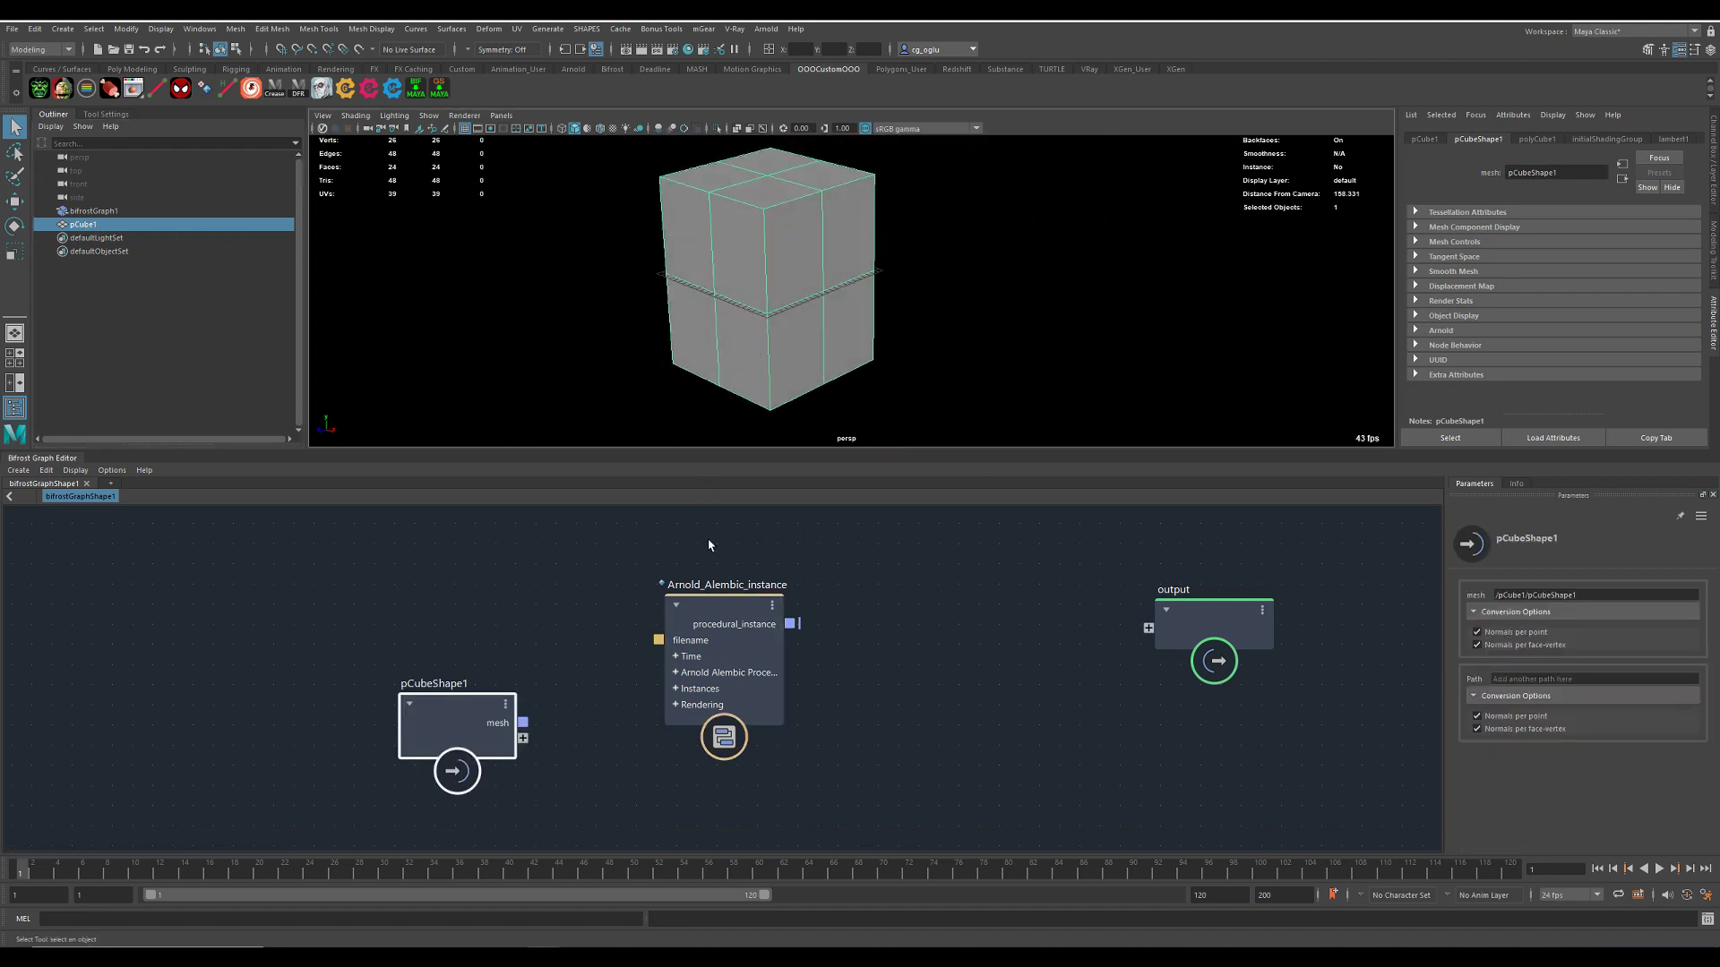
# - Make room in the graph and add a set_instance_geometry node between the Arnold_Alembic_instance node and the output
pyautogui.moveTo(731, 606); pyautogui.dragTo(668, 583)
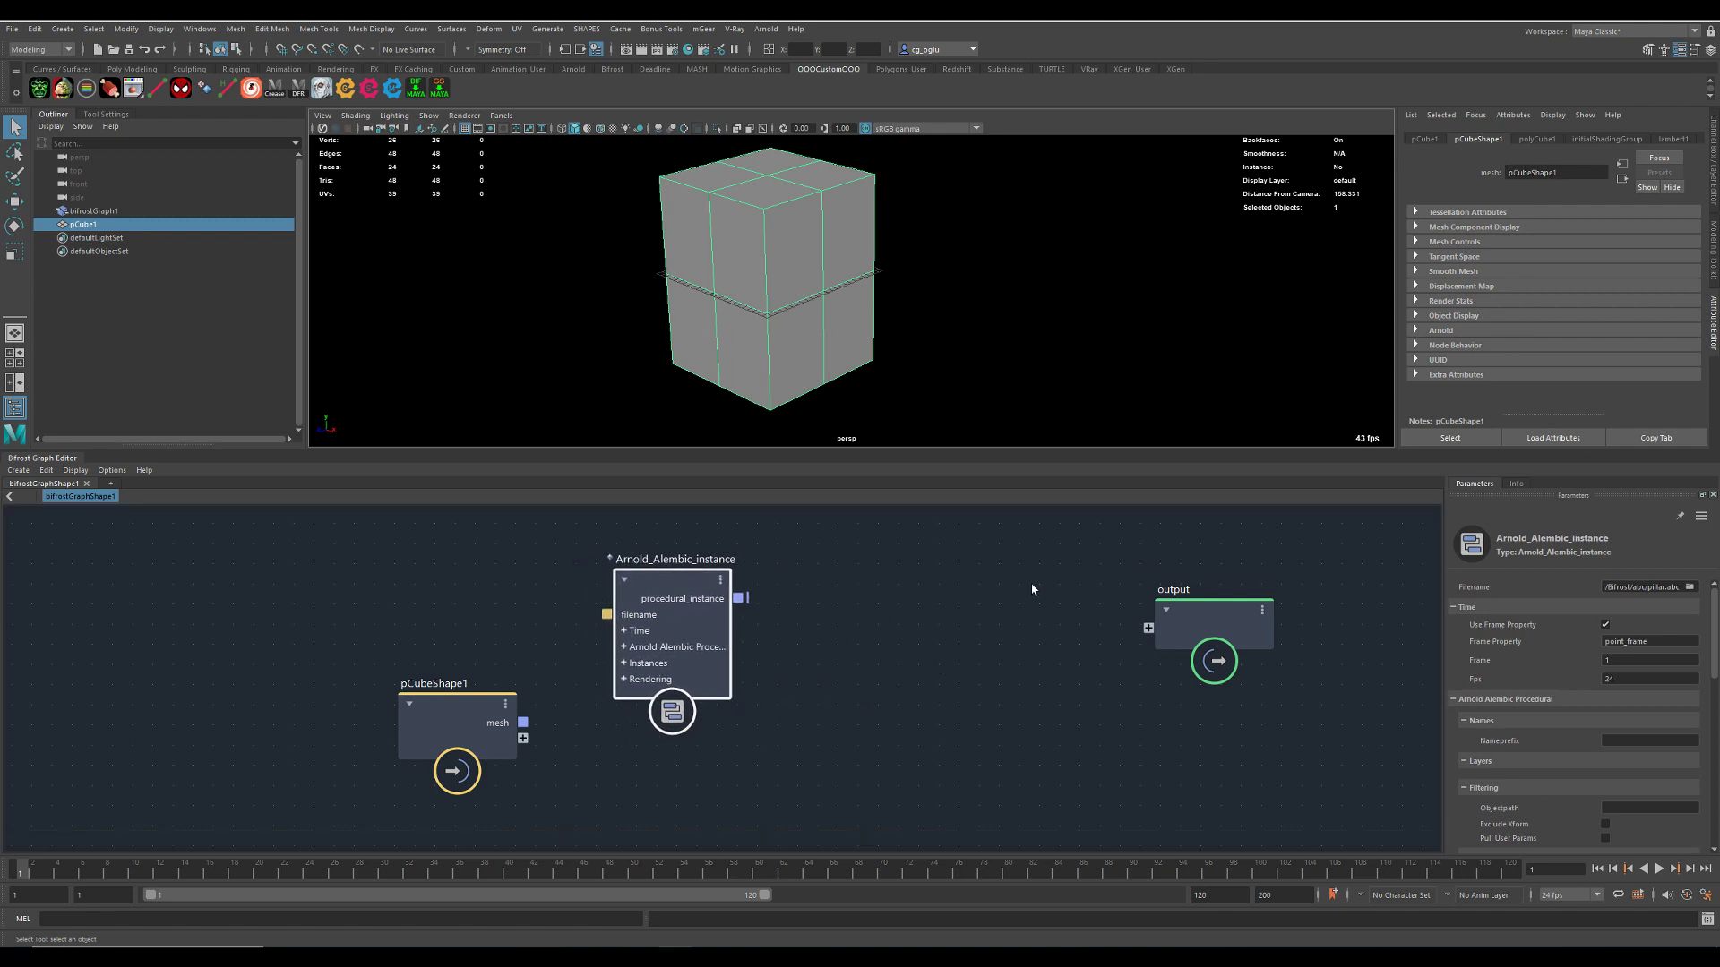
pyautogui.click(836, 626)
pyautogui.press('Tab')
pyautogui.write('s')
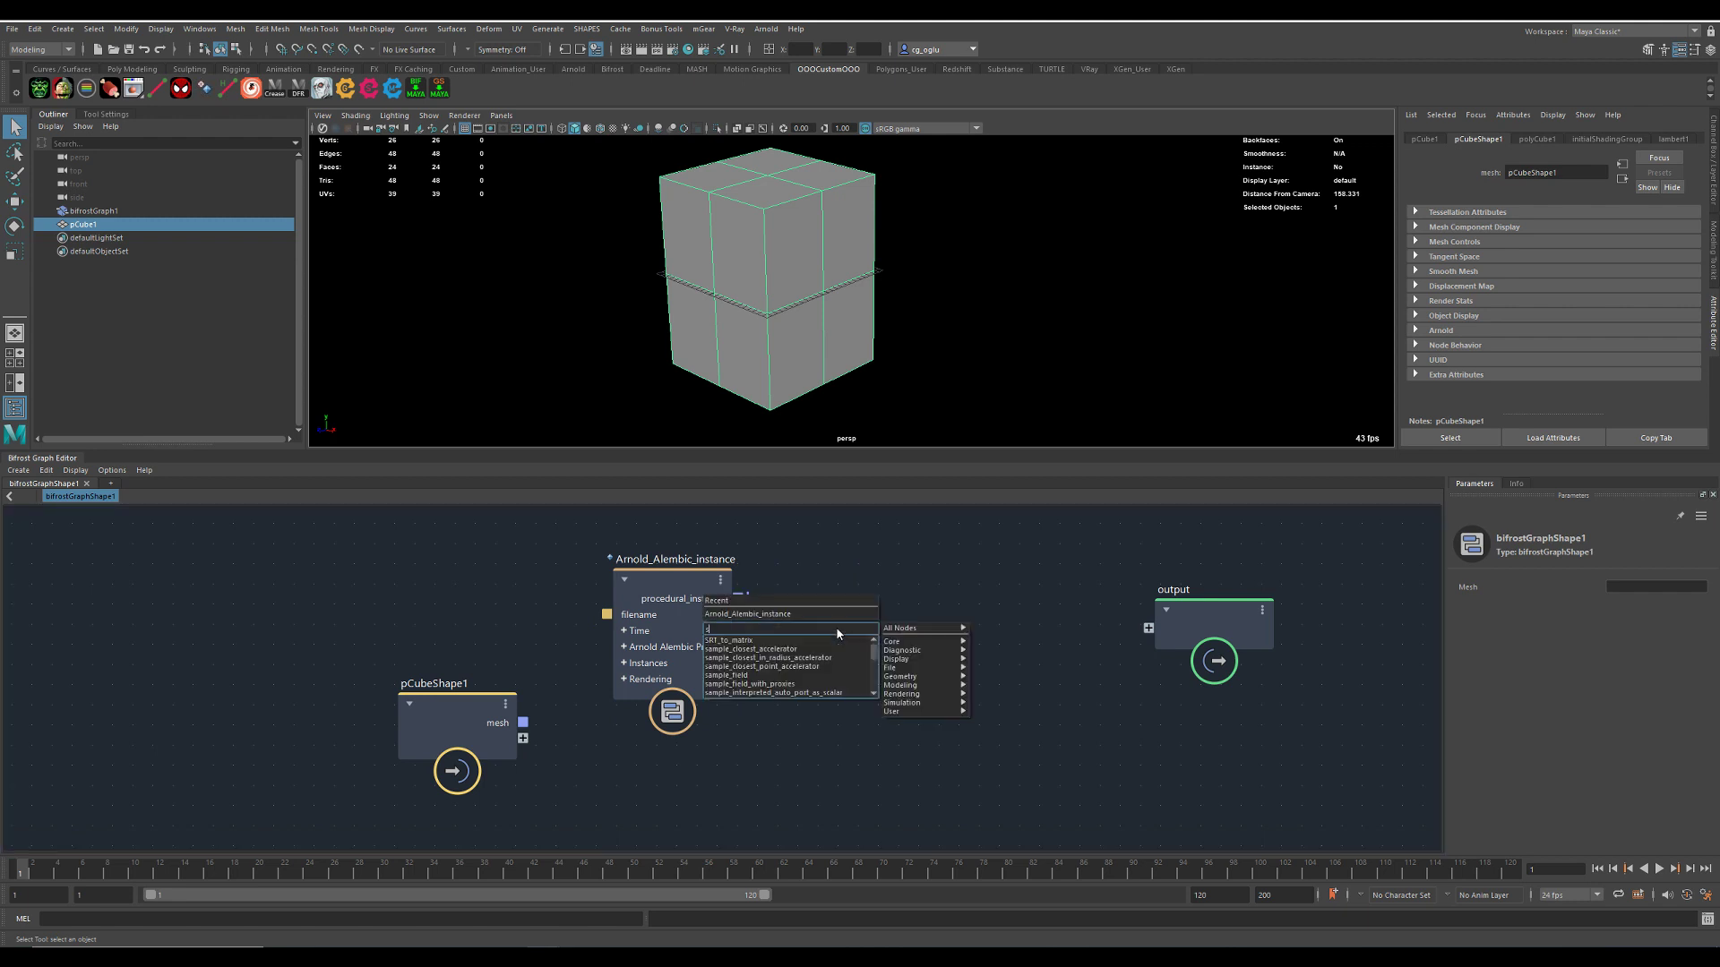
pyautogui.write('etin')
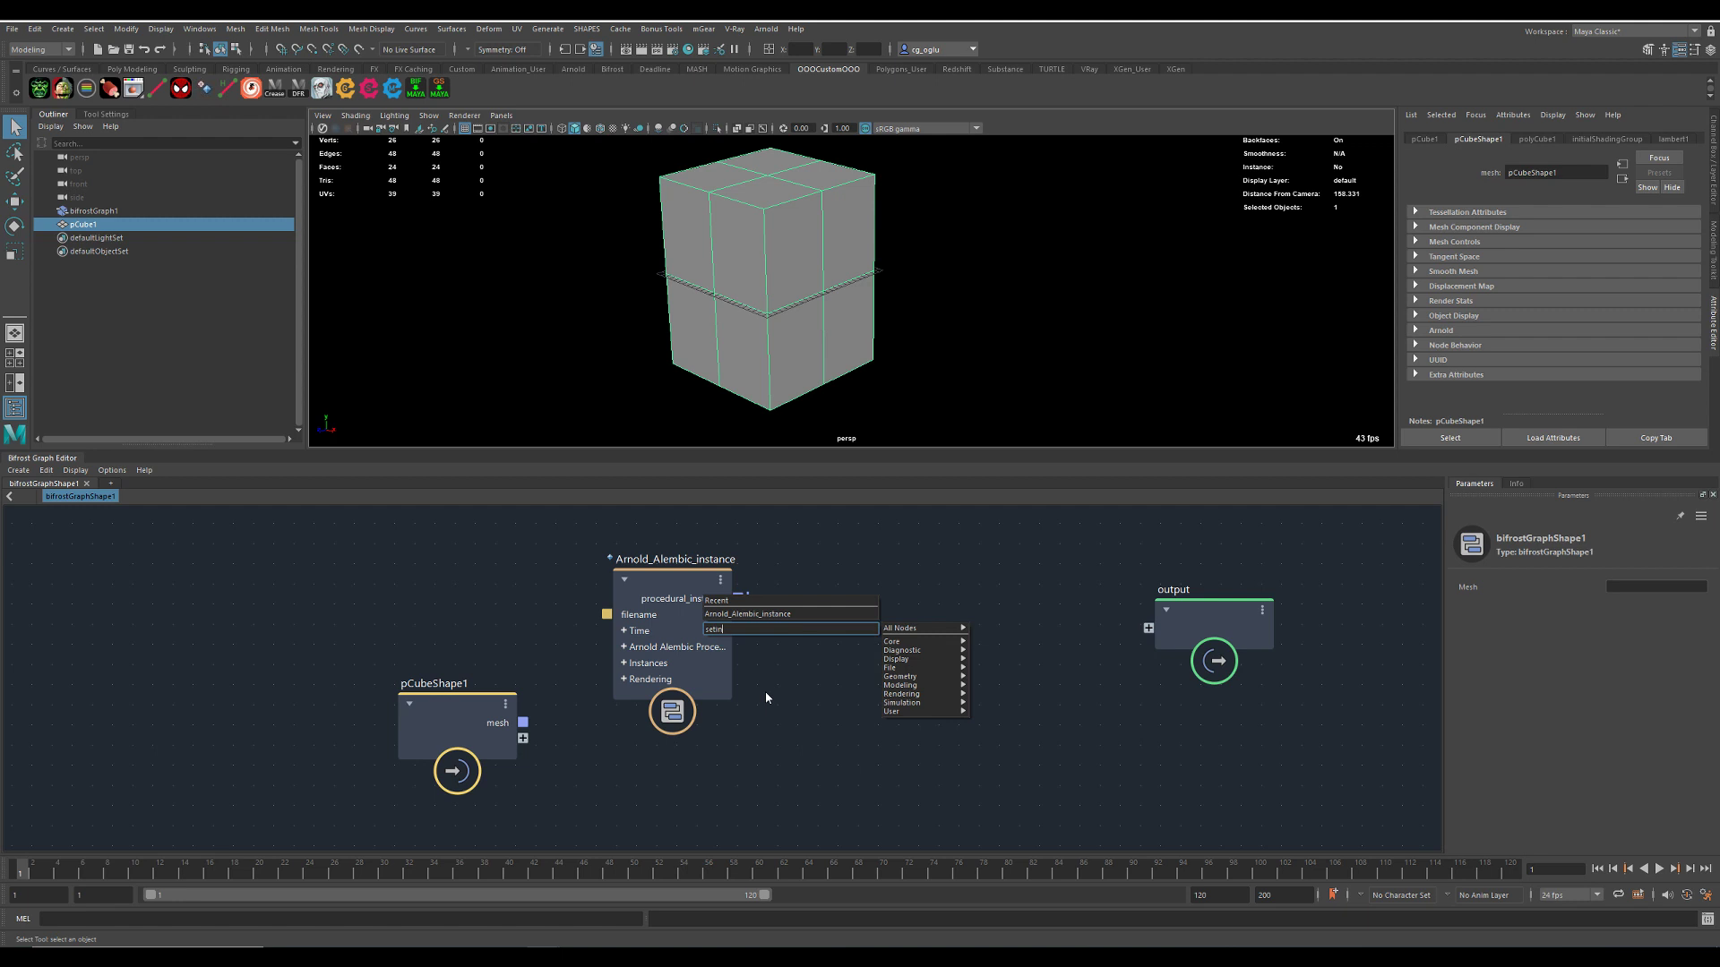
pyautogui.click(765, 693)
pyautogui.moveTo(837, 629); pyautogui.dragTo(947, 564)
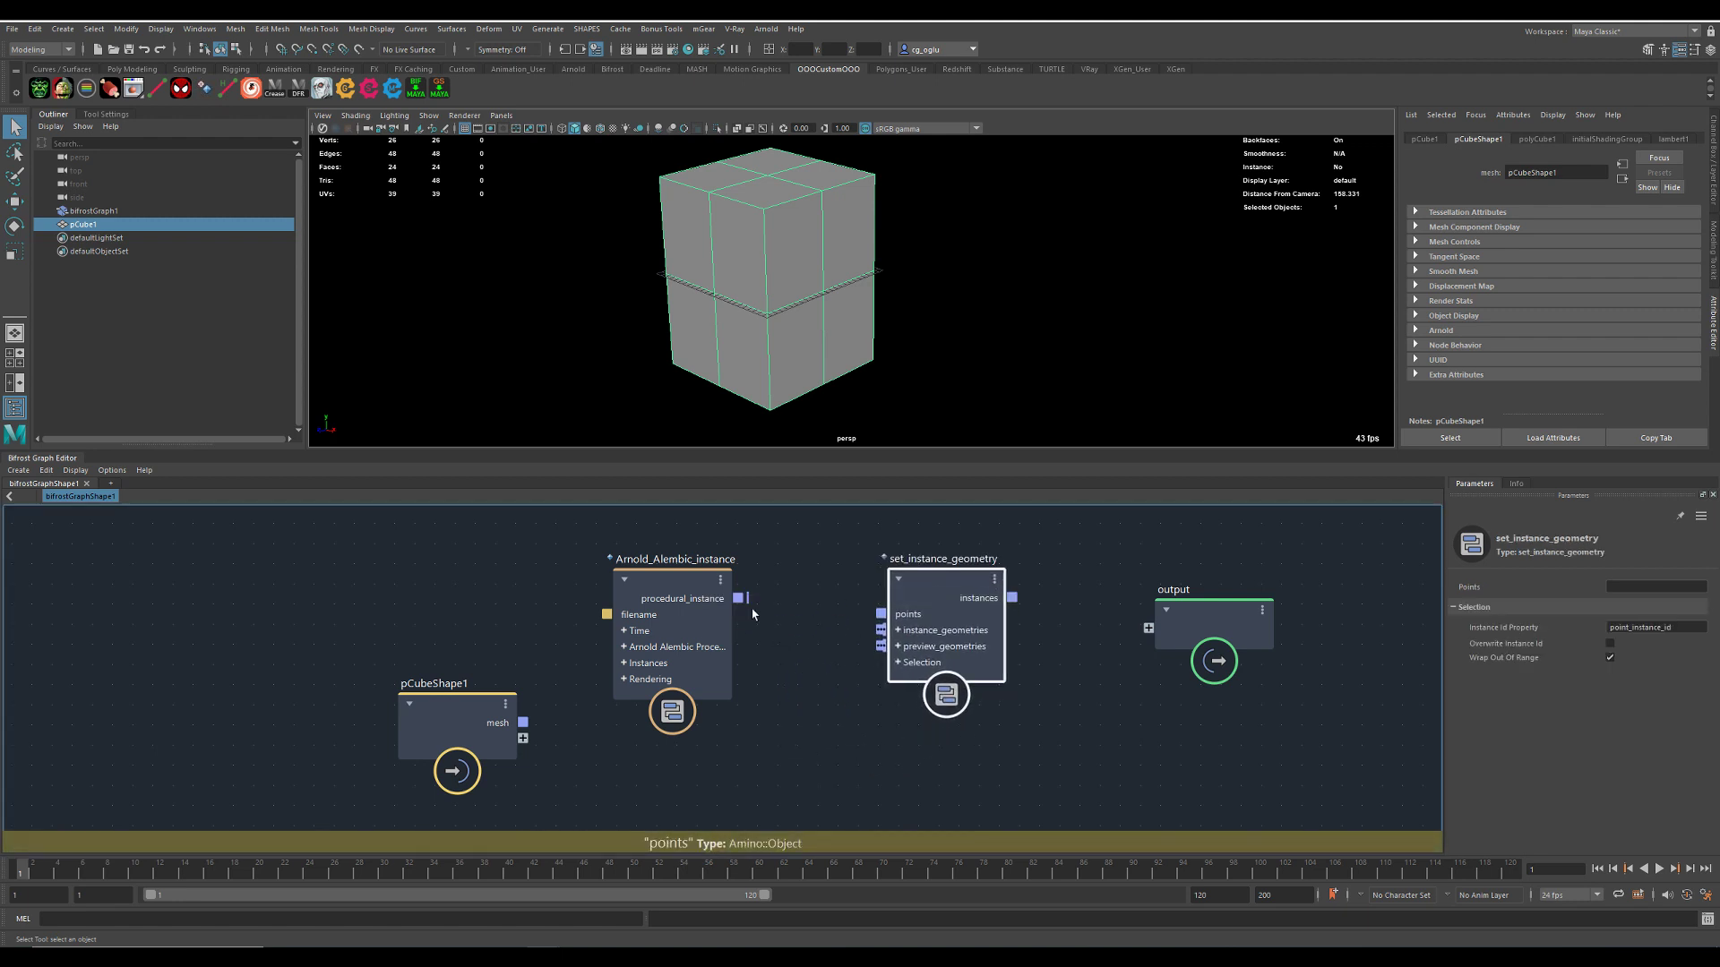
# - Connect procedural_instance to instance_geometries and the cube's mesh to preview_geometries on set_instance_geometry, and move the Alembic node below the cube's connection
pyautogui.moveTo(740, 599); pyautogui.dragTo(882, 631)
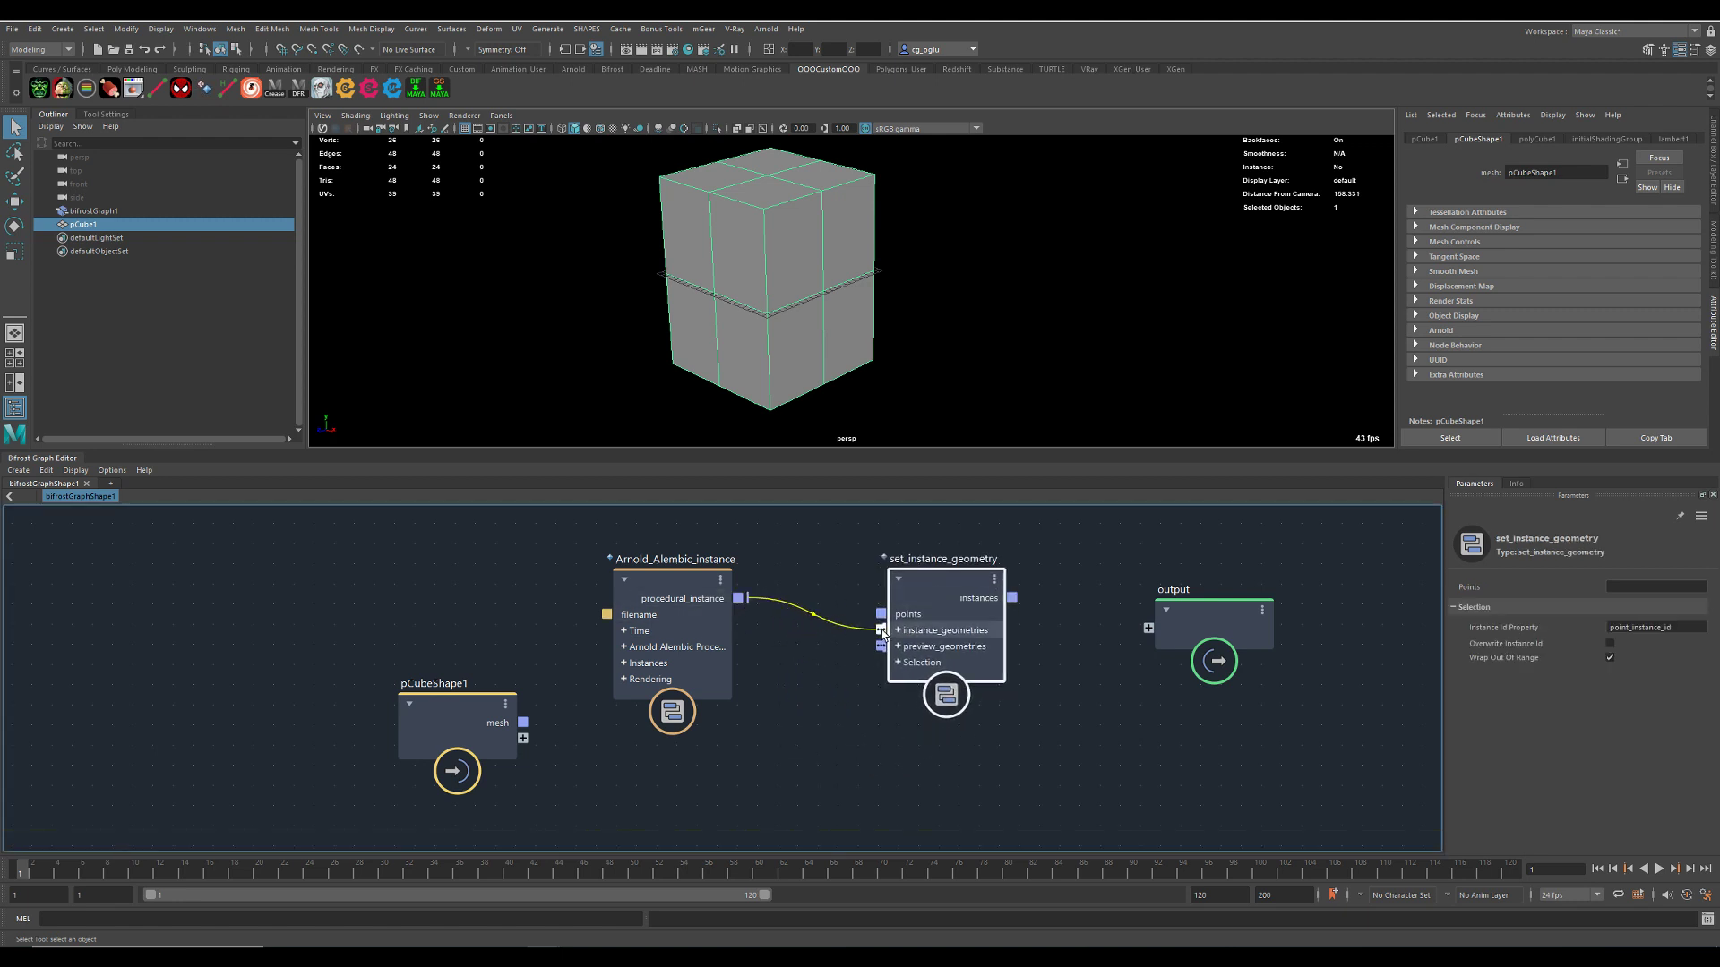
pyautogui.moveTo(524, 723); pyautogui.dragTo(883, 646)
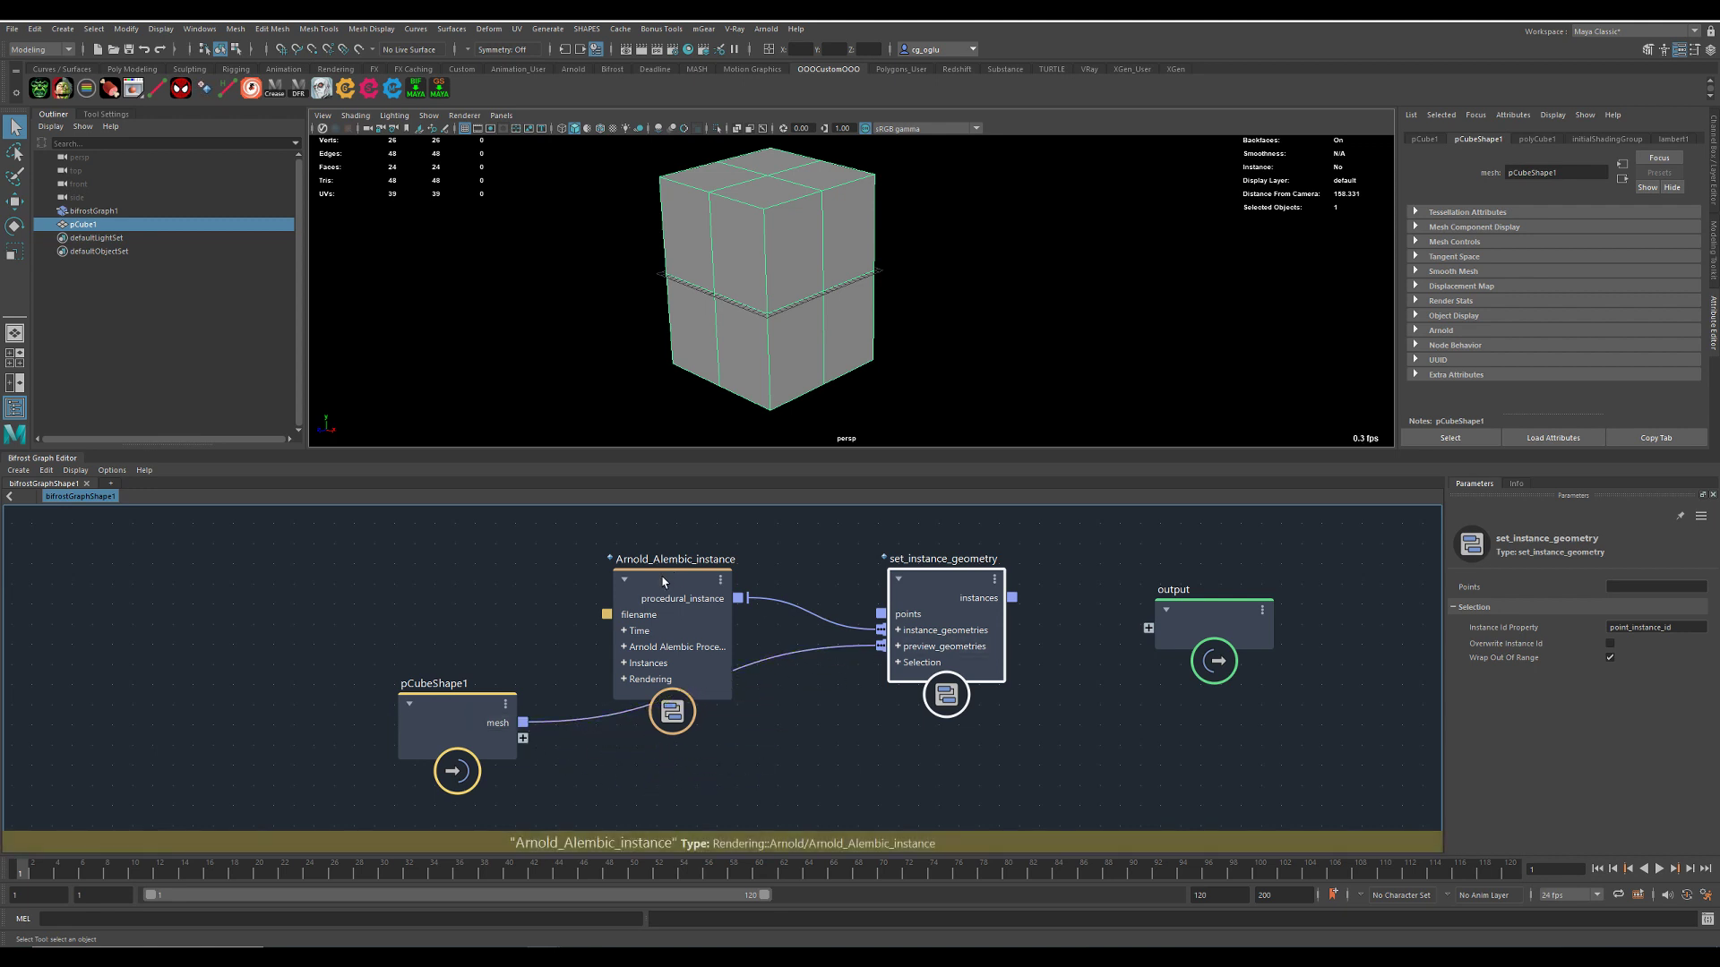
pyautogui.moveTo(663, 581); pyautogui.dragTo(748, 725)
# - Add a construct_points node and connect its points output to the points input of set_instance_geometry
pyautogui.click(592, 585)
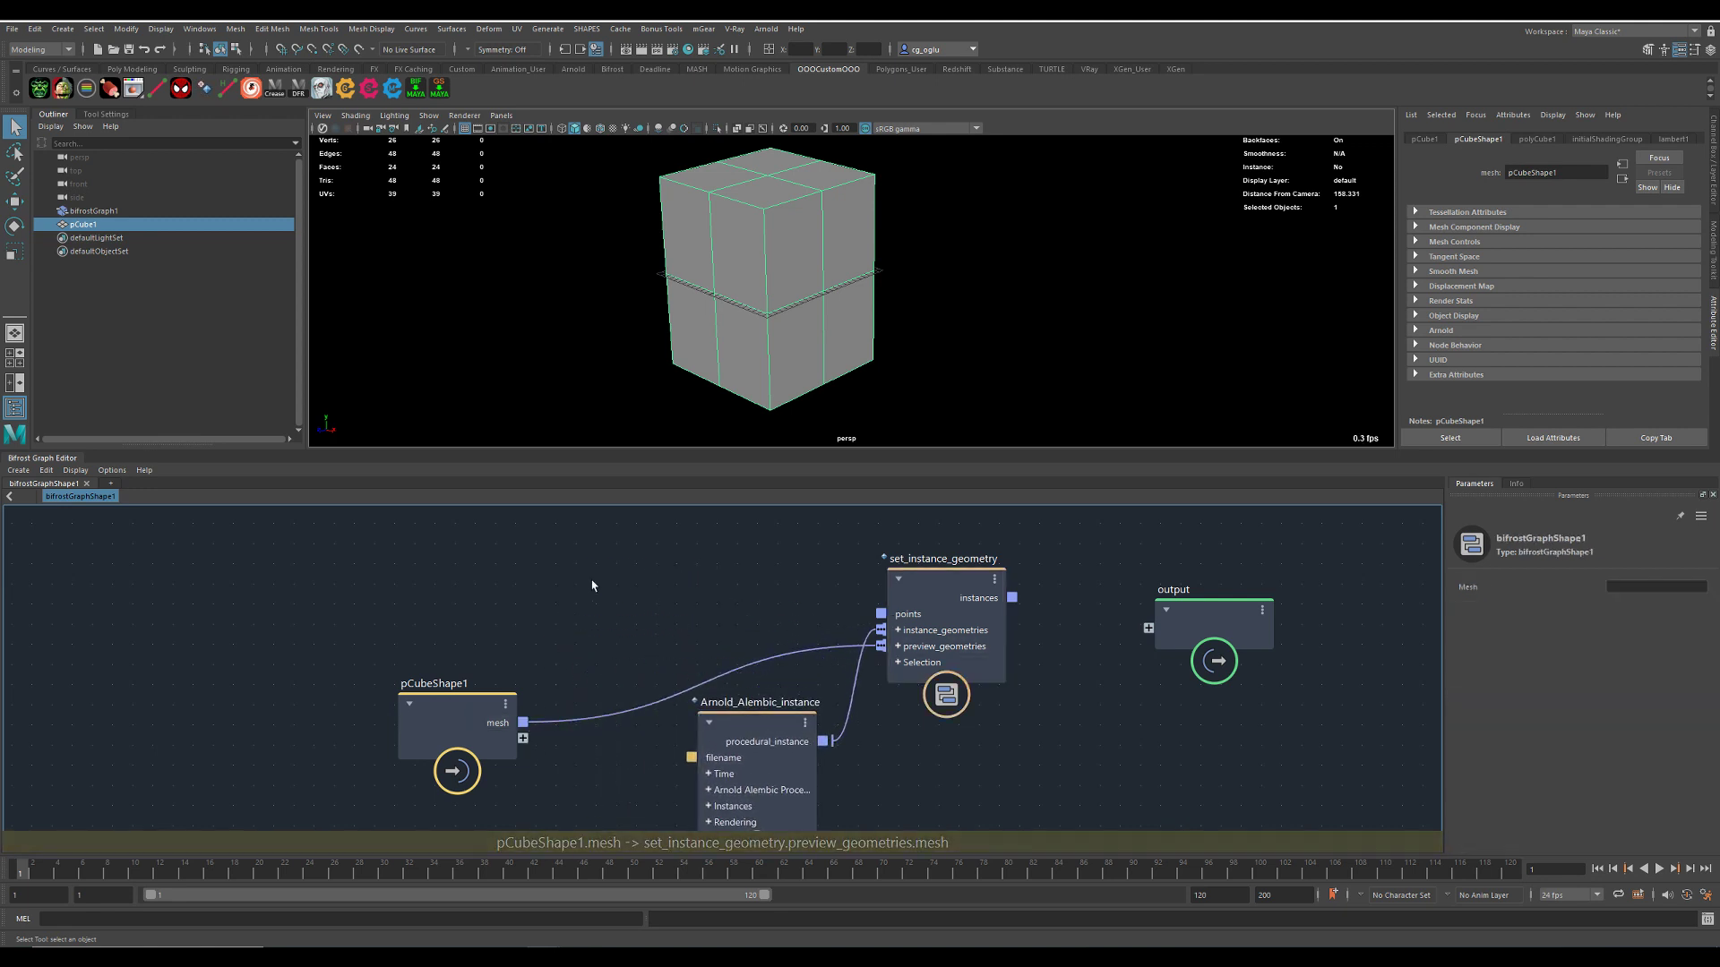
pyautogui.press('Tab')
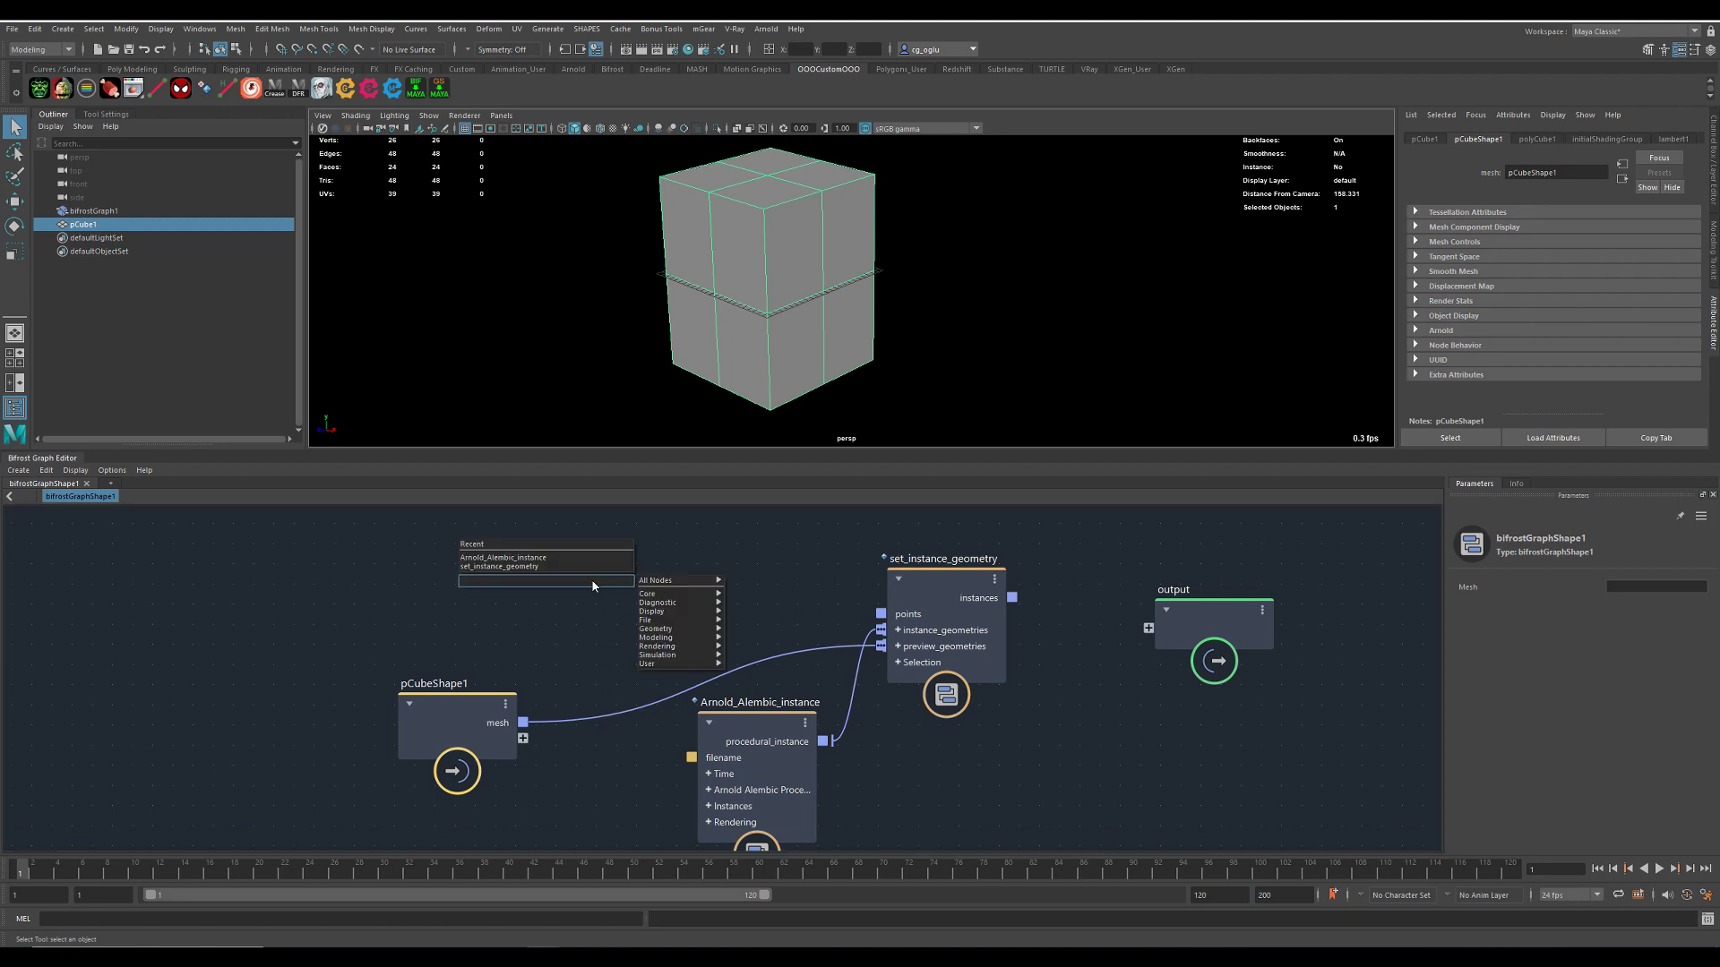
pyautogui.write('con')
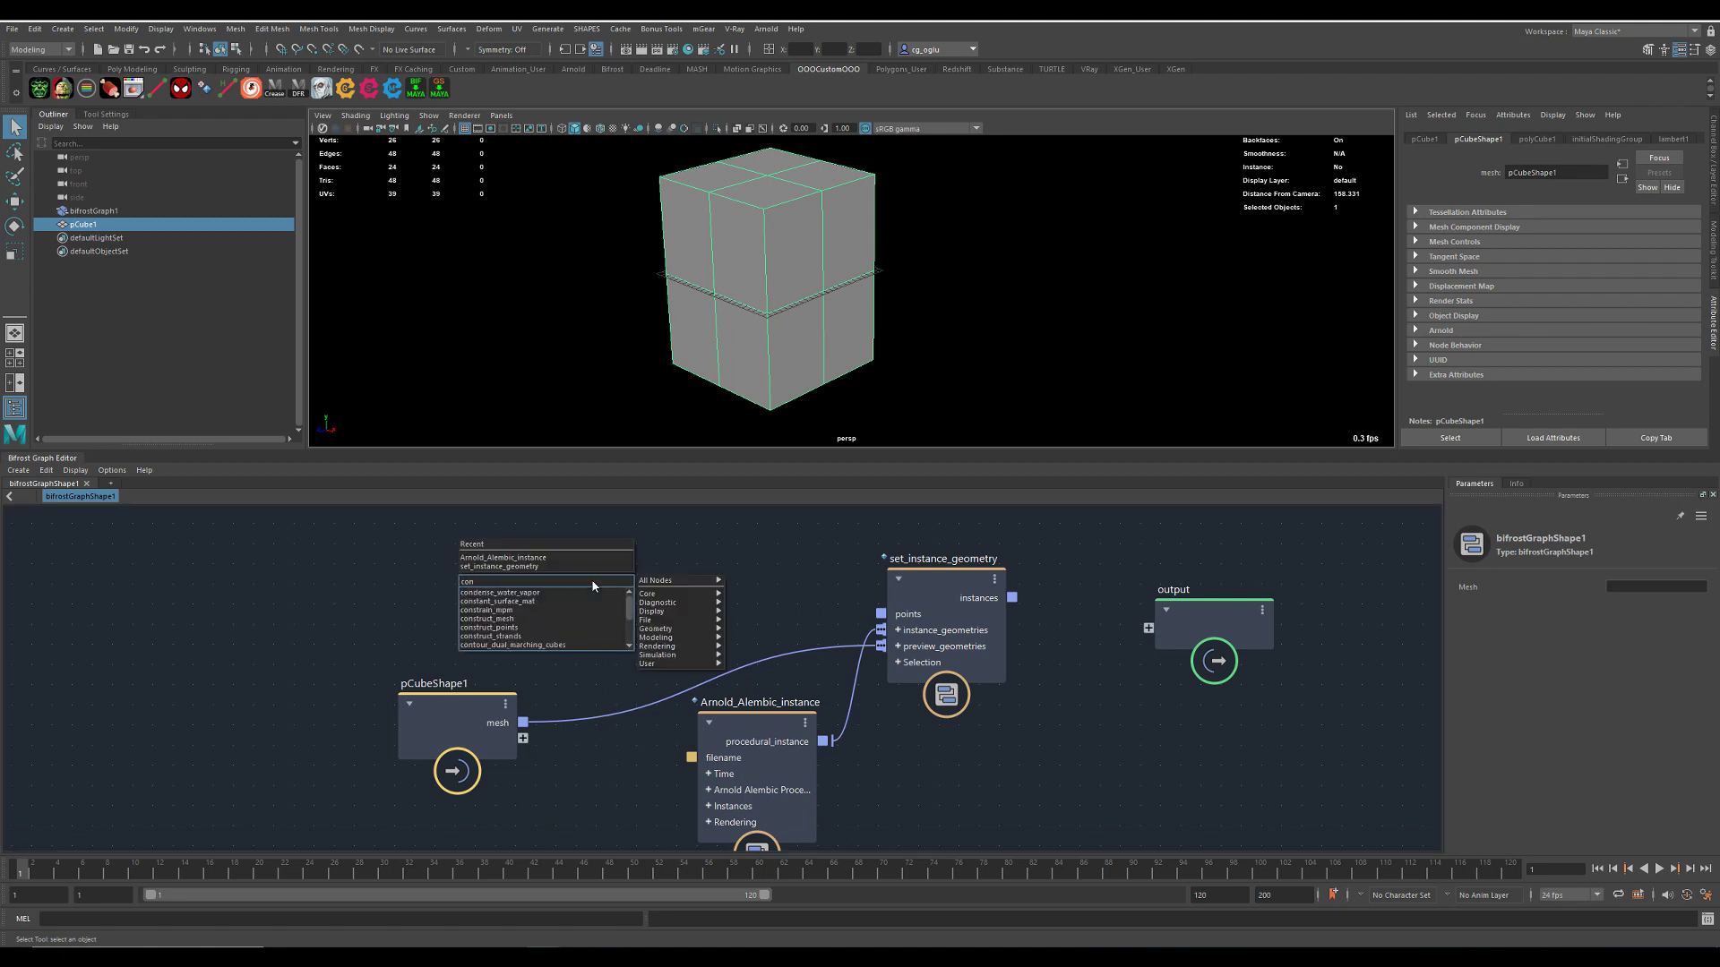
pyautogui.write('p')
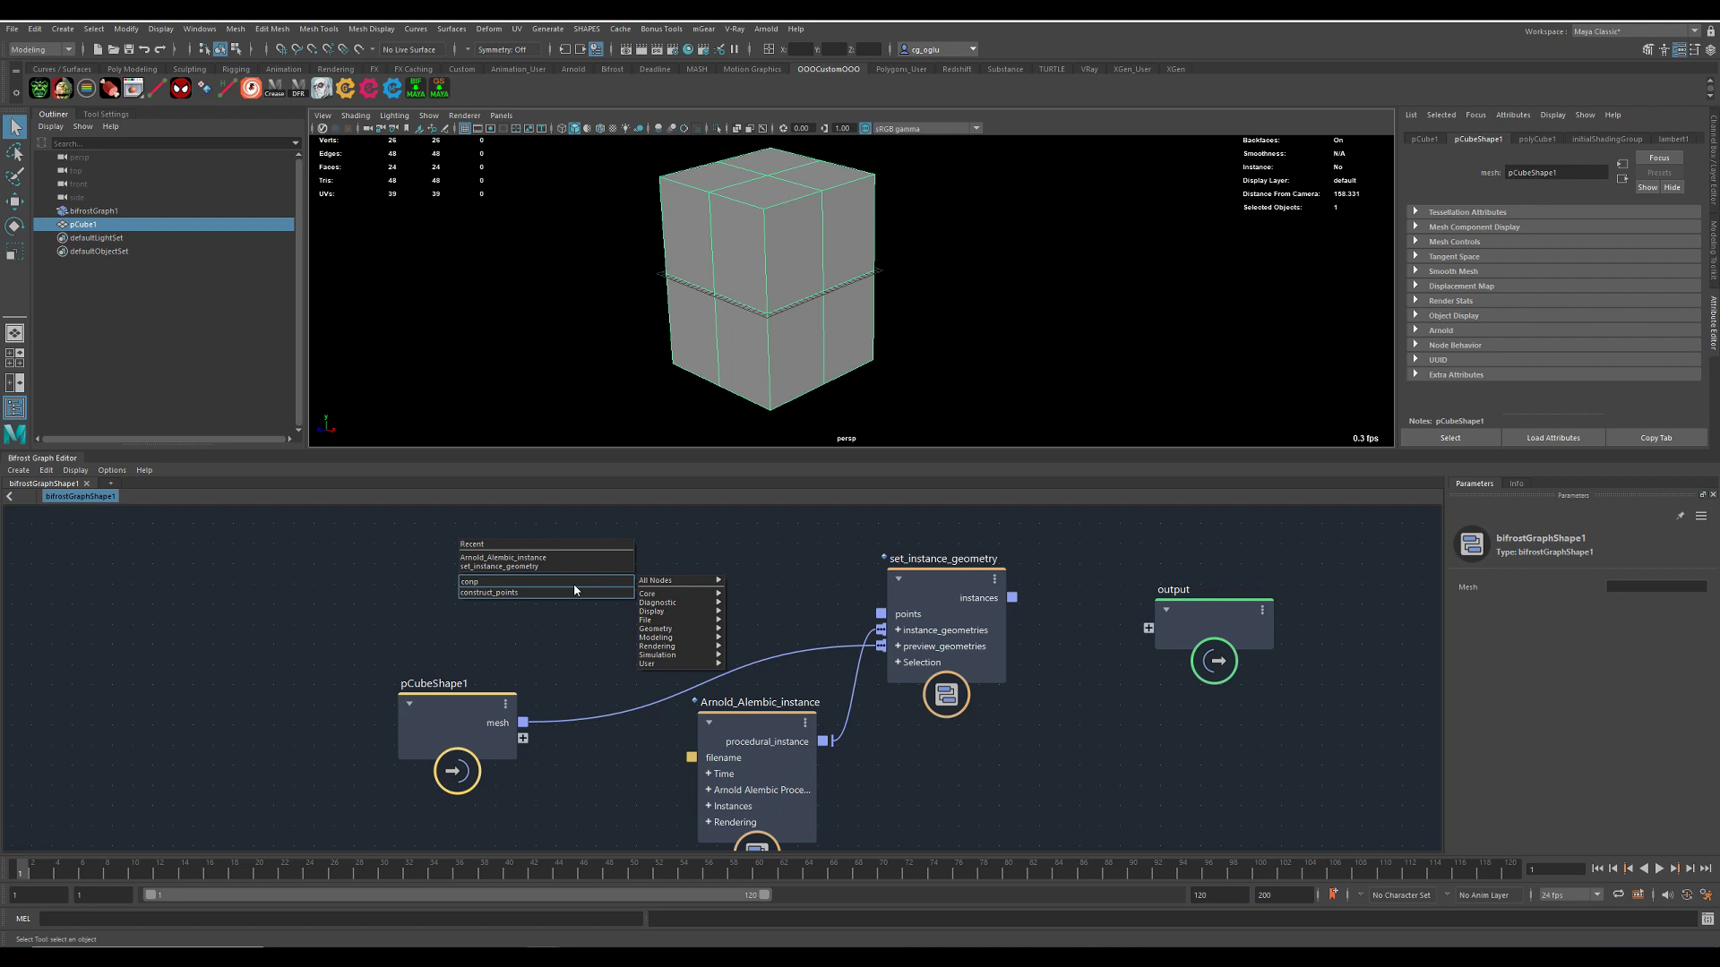
pyautogui.click(574, 592)
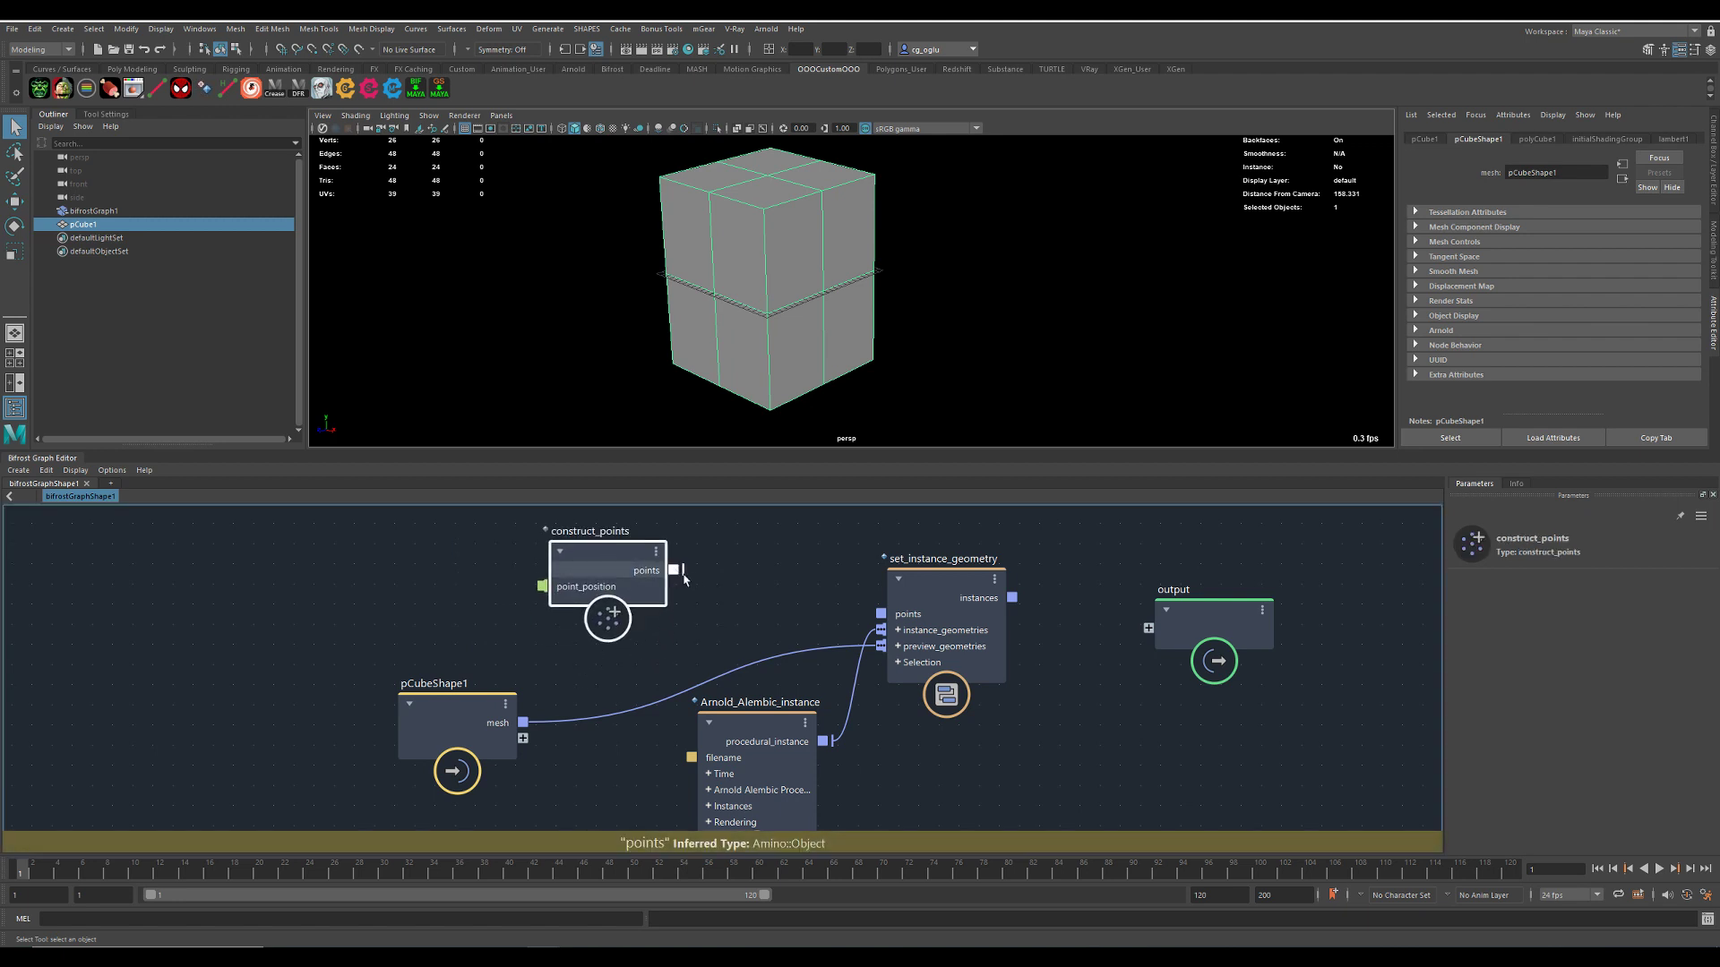
pyautogui.moveTo(683, 575); pyautogui.dragTo(881, 614)
# - Add a value node to the graph and place it well ahead of the construct_points node
pyautogui.click(415, 590)
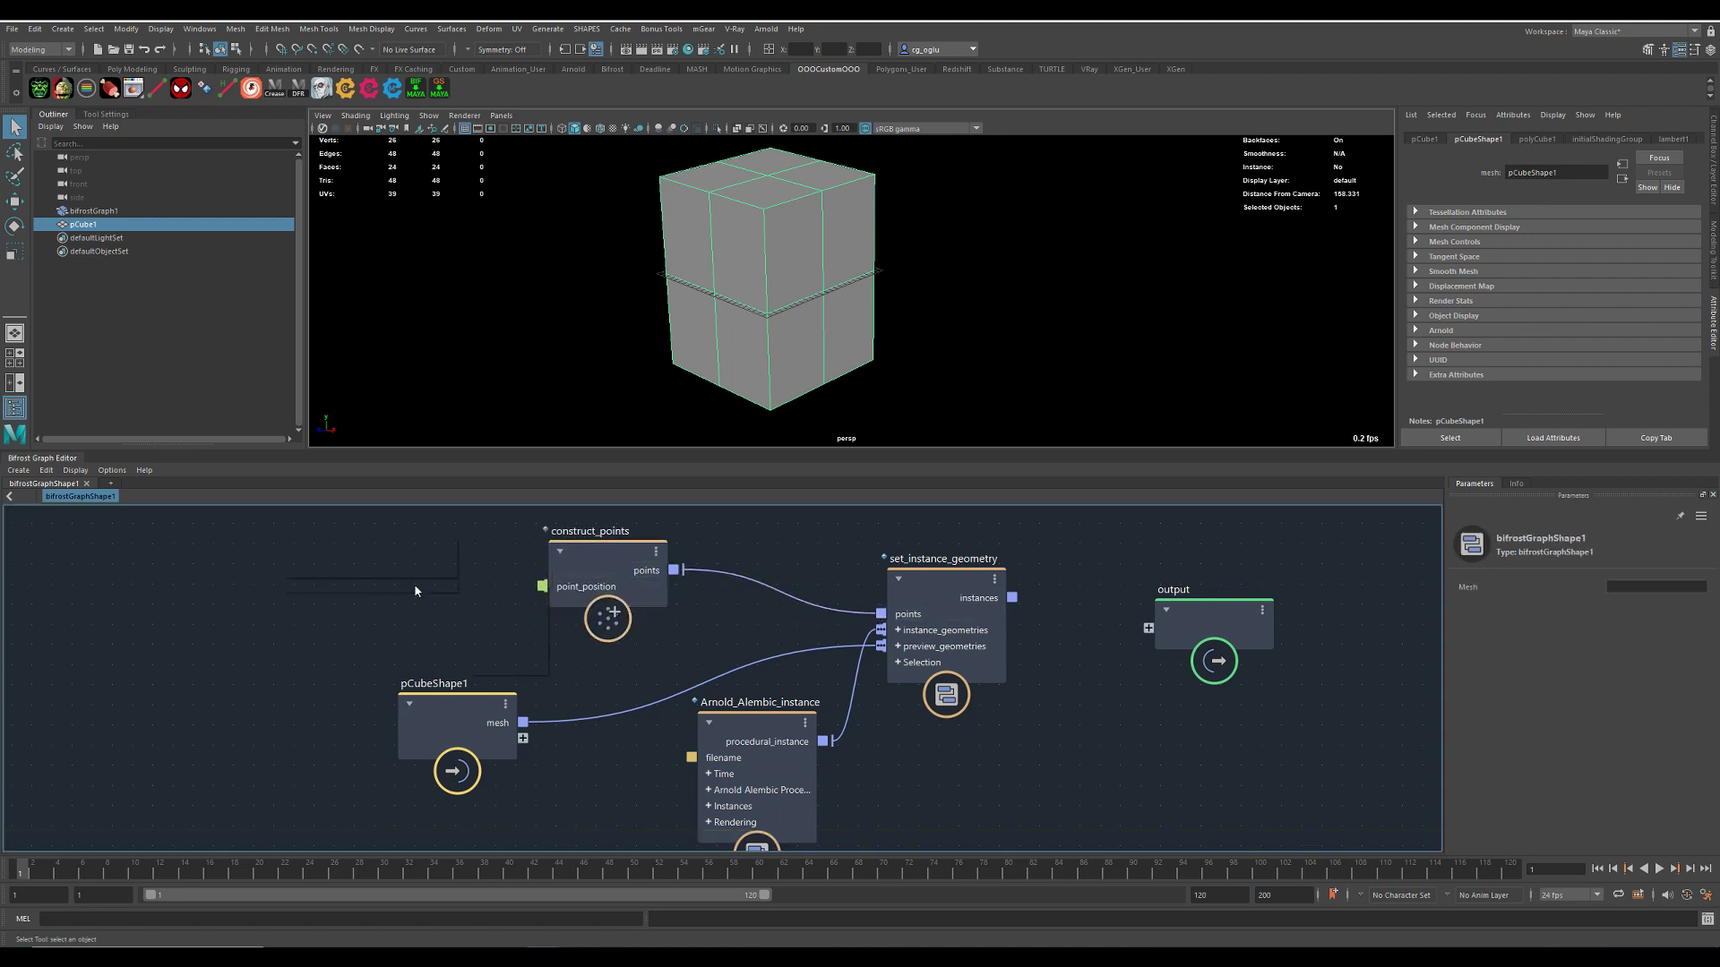
pyautogui.write('valu')
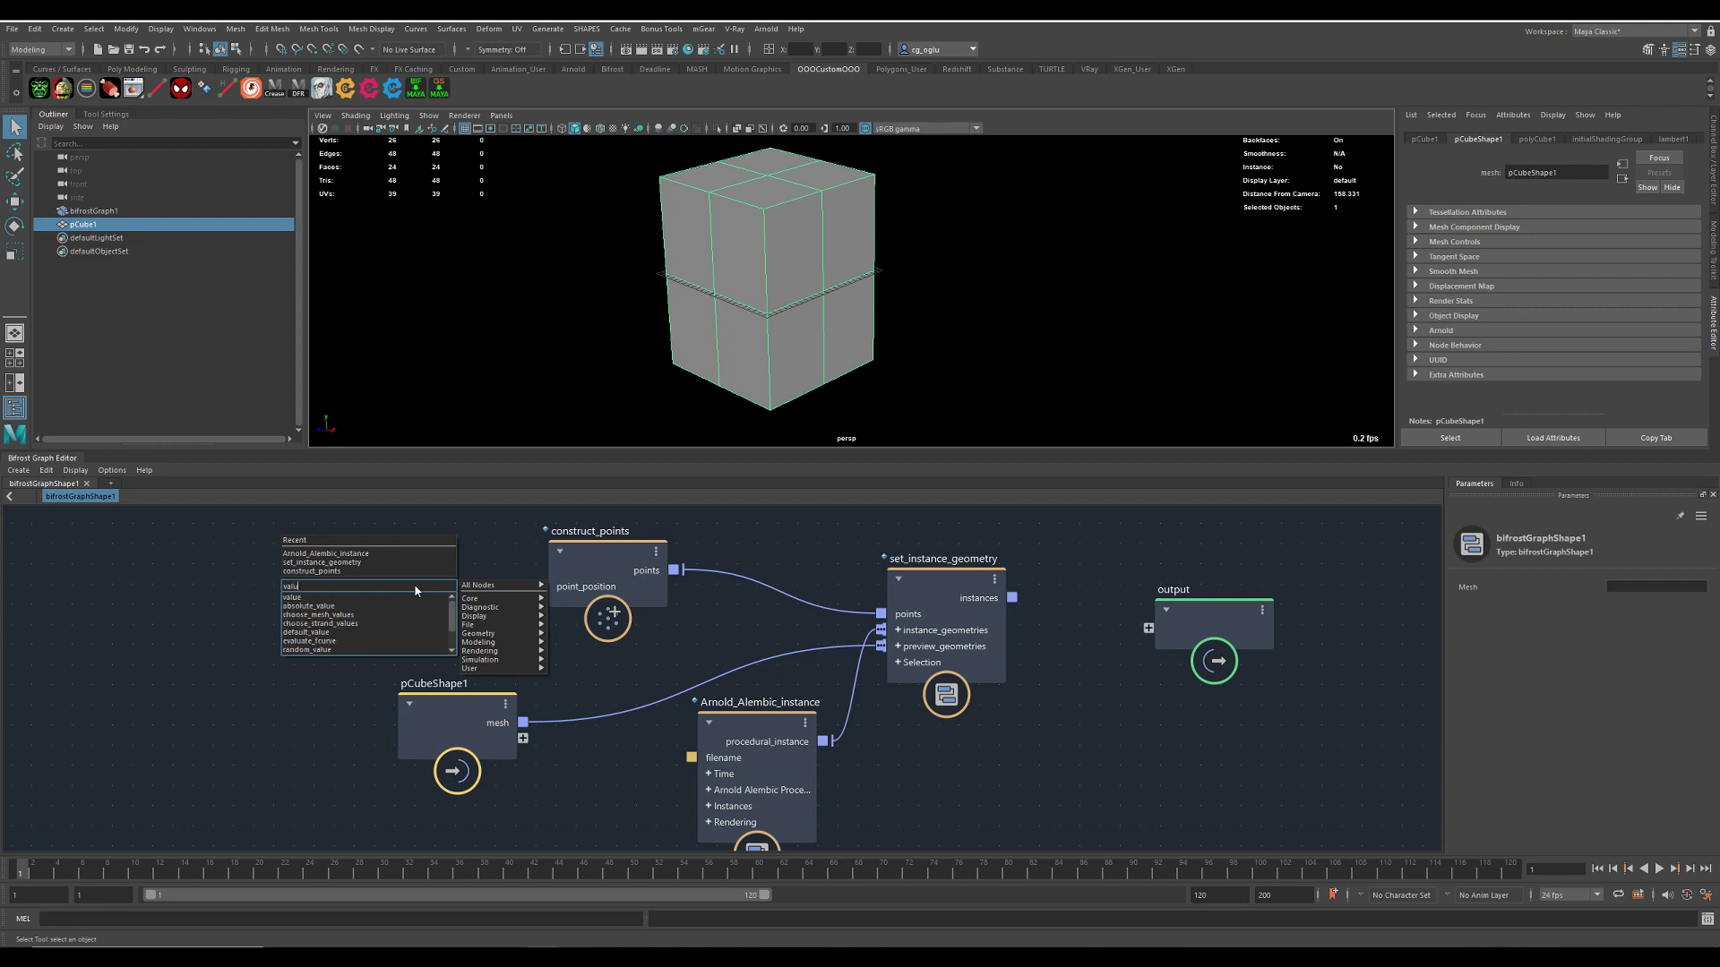
pyautogui.click(411, 599)
pyautogui.moveTo(411, 601); pyautogui.dragTo(240, 579)
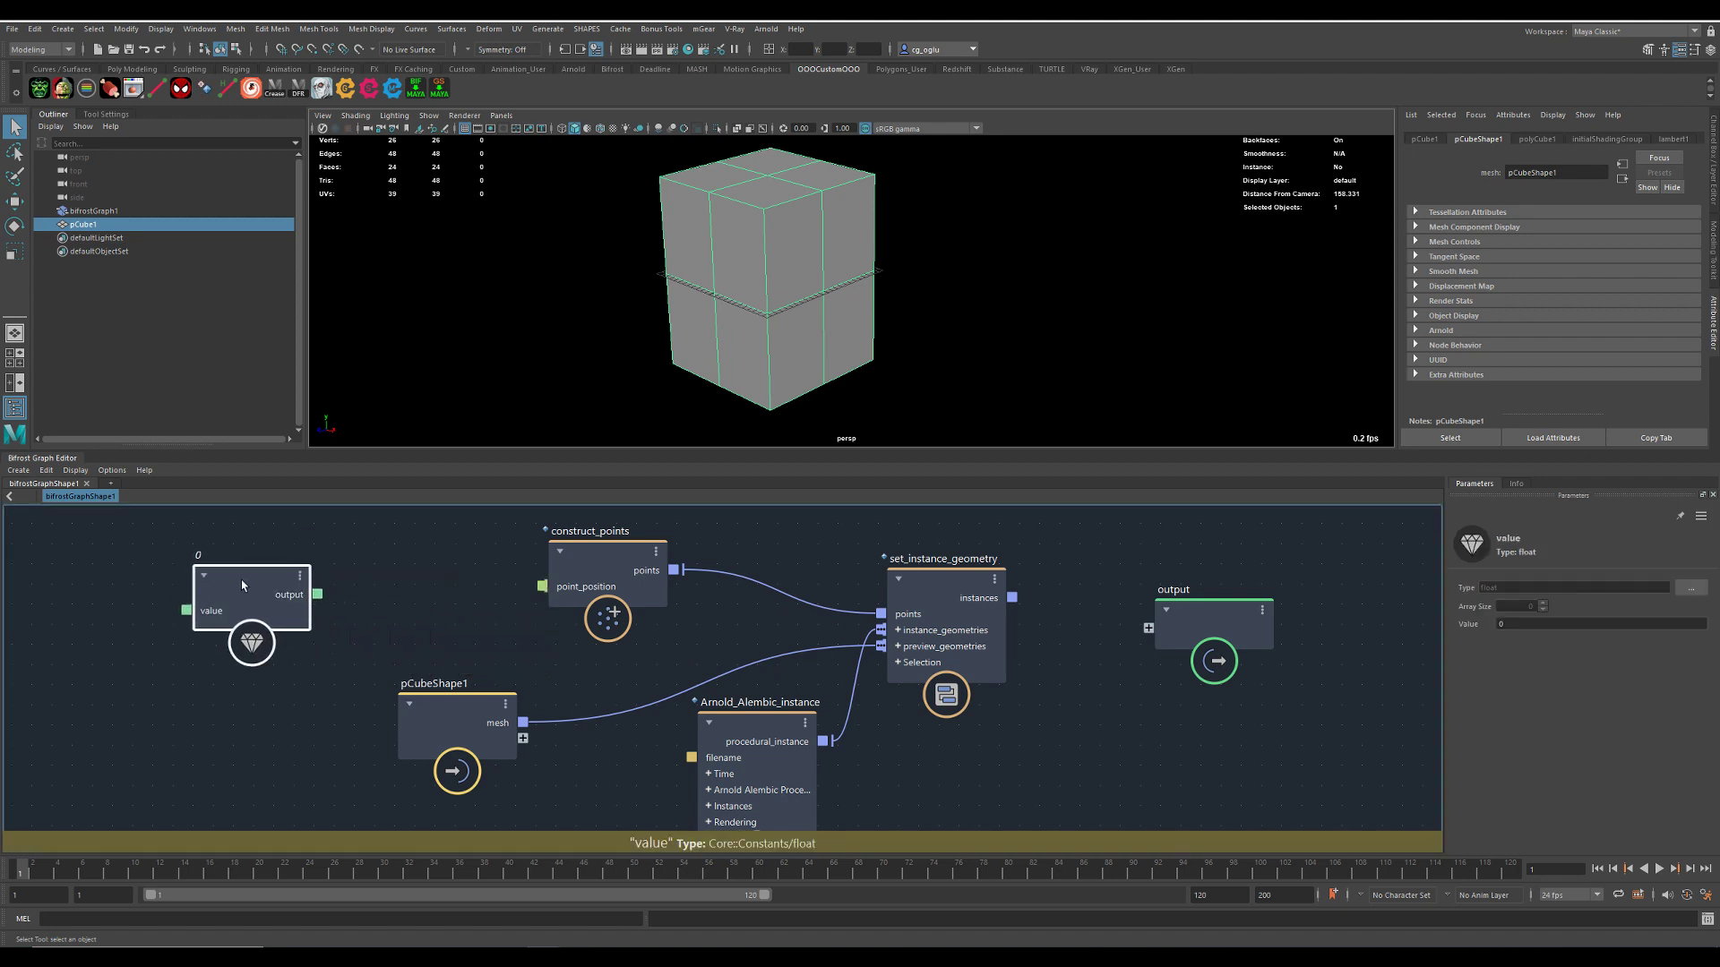
# - Change the value node's type to a three-component floating-point vector (float3) and connect its output to point_position on construct_points
pyautogui.click(1691, 588)
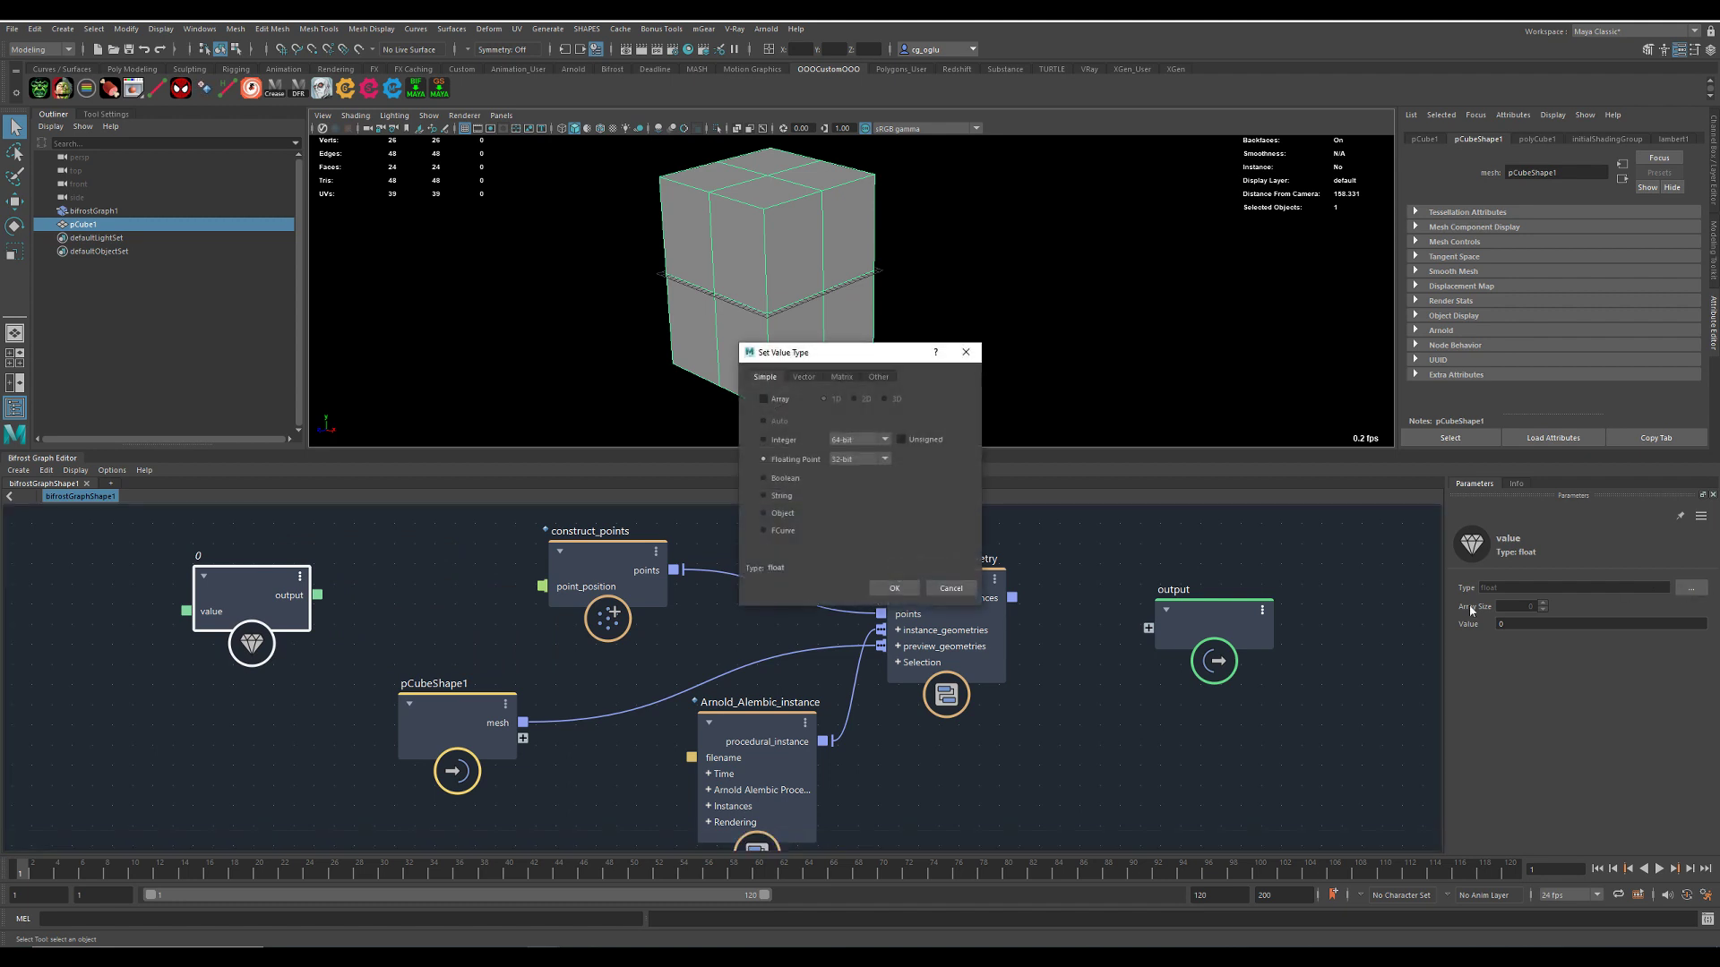
pyautogui.click(808, 380)
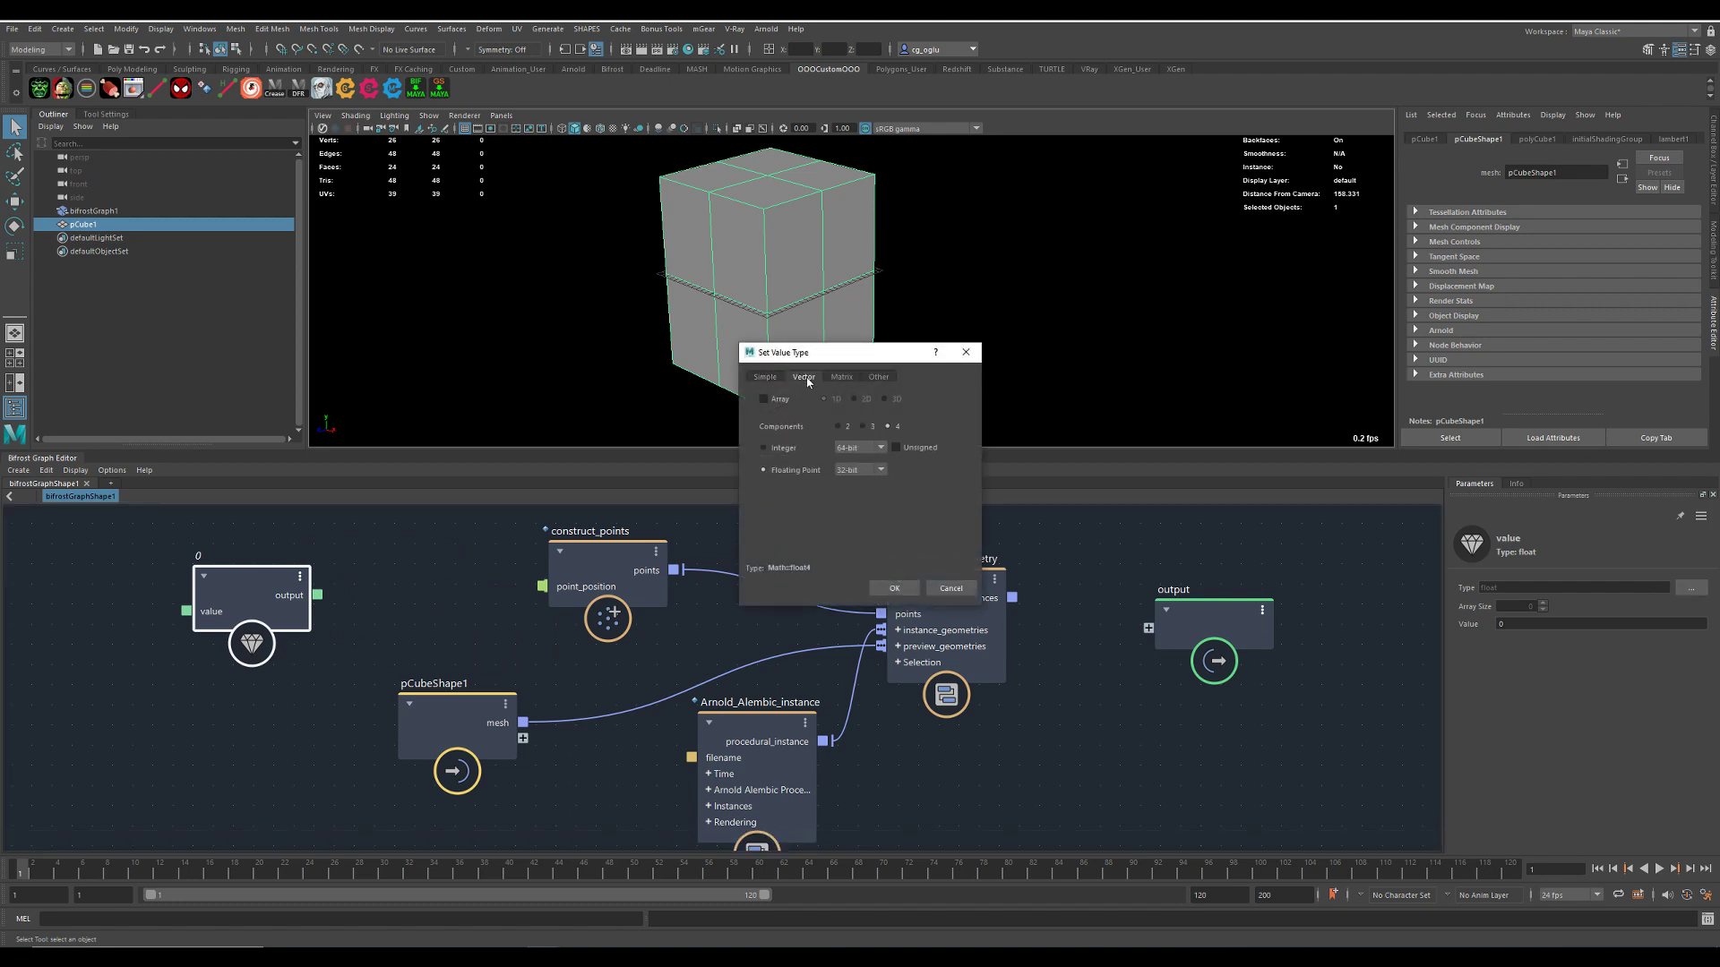
pyautogui.click(894, 589)
pyautogui.moveTo(317, 595)
pyautogui.mouseDown()
pyautogui.moveTo(543, 589)
pyautogui.moveTo(320, 614)
pyautogui.mouseUp()
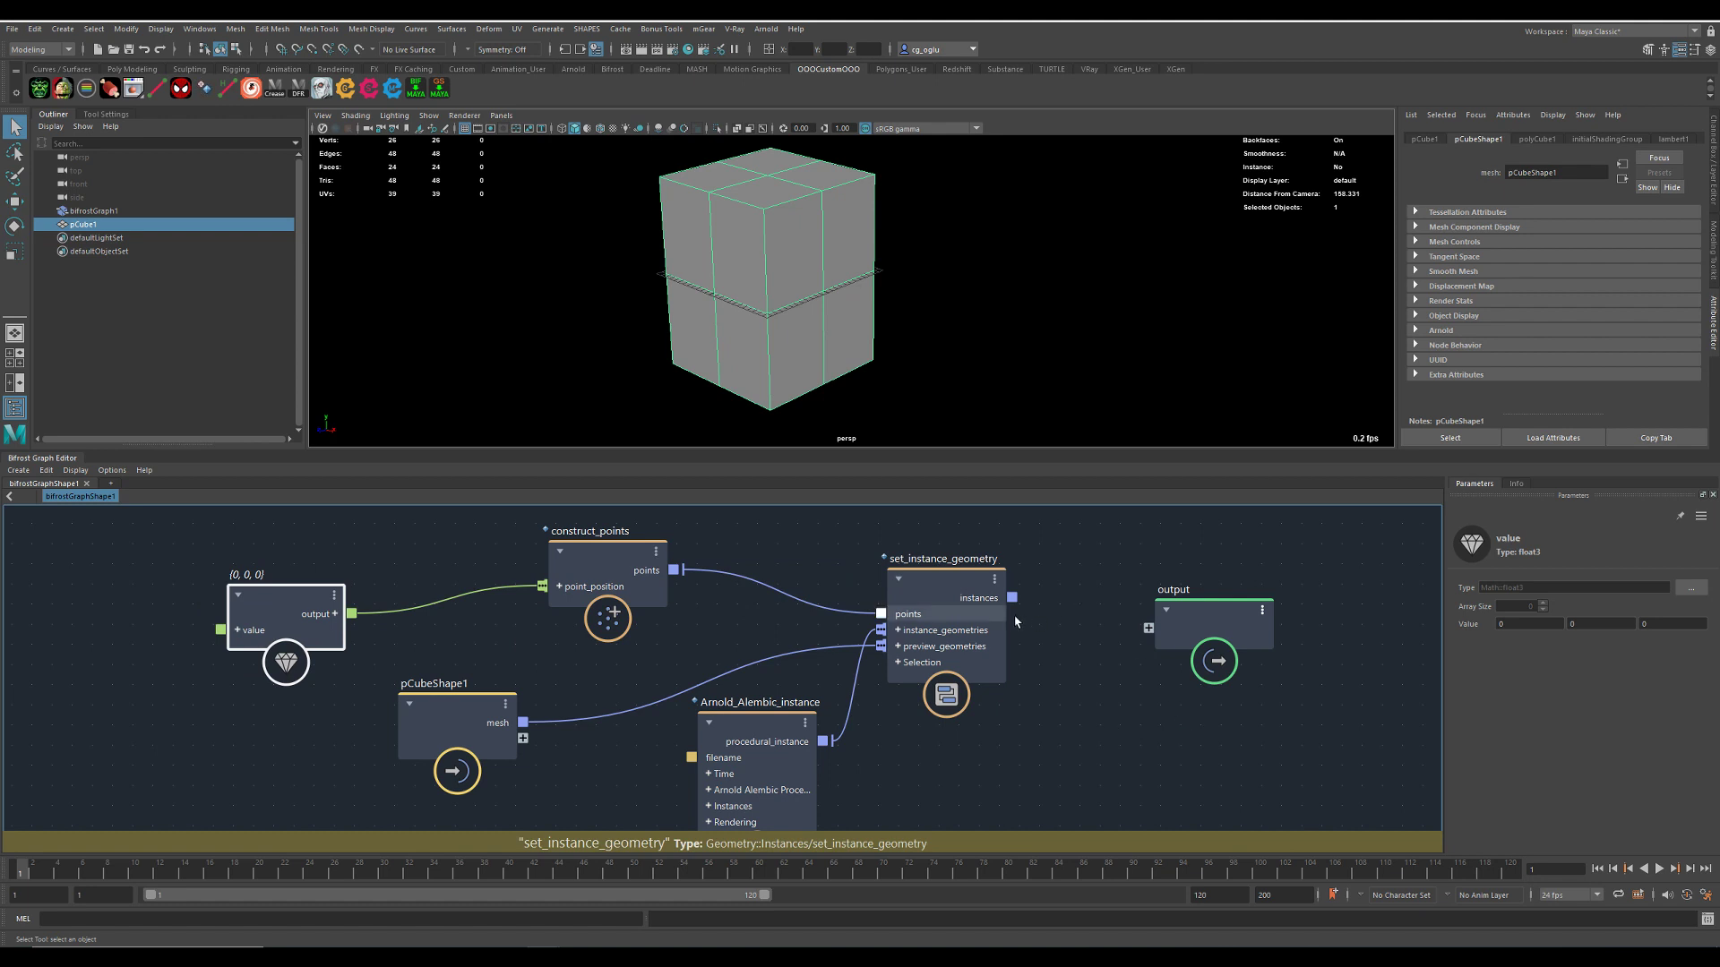
# - Connect the instances output of set_instance_geometry to the graph's output node and hide the original polygon cube
pyautogui.moveTo(1012, 599); pyautogui.dragTo(1148, 629)
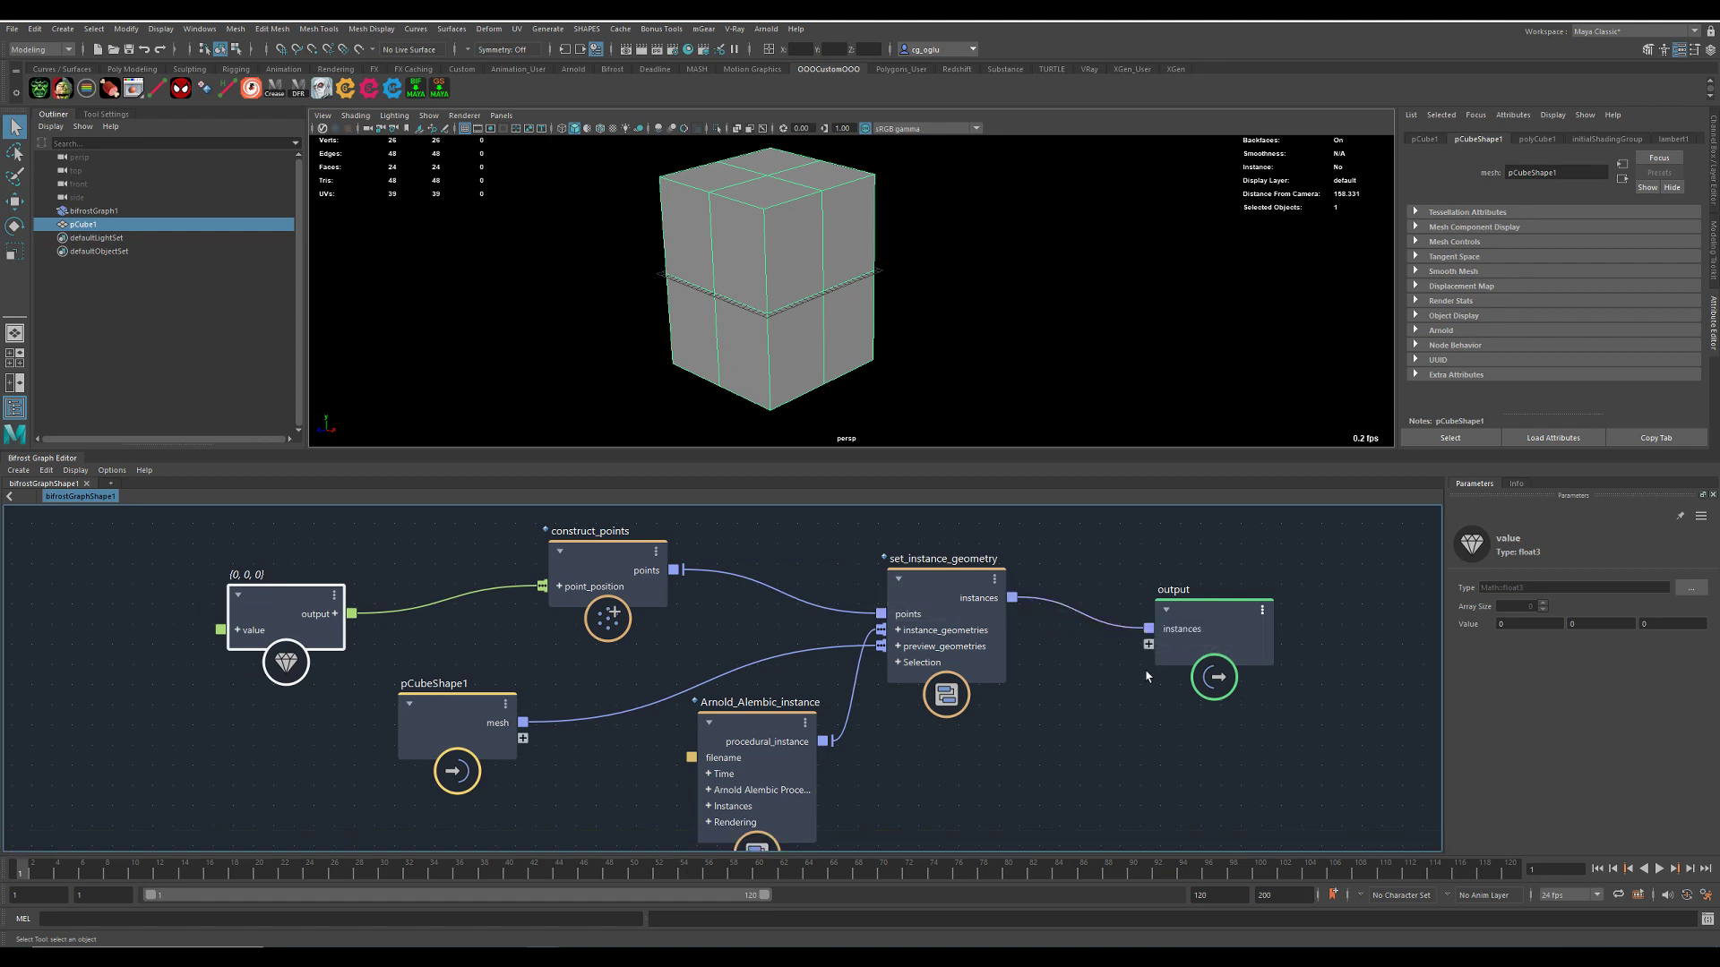
pyautogui.keyDown('alt'); pyautogui.moveTo(1077, 321); pyautogui.dragTo(941, 324, button='right'); pyautogui.keyUp('alt')
pyautogui.keyDown('alt'); pyautogui.moveTo(836, 294); pyautogui.dragTo(882, 330); pyautogui.keyUp('alt')
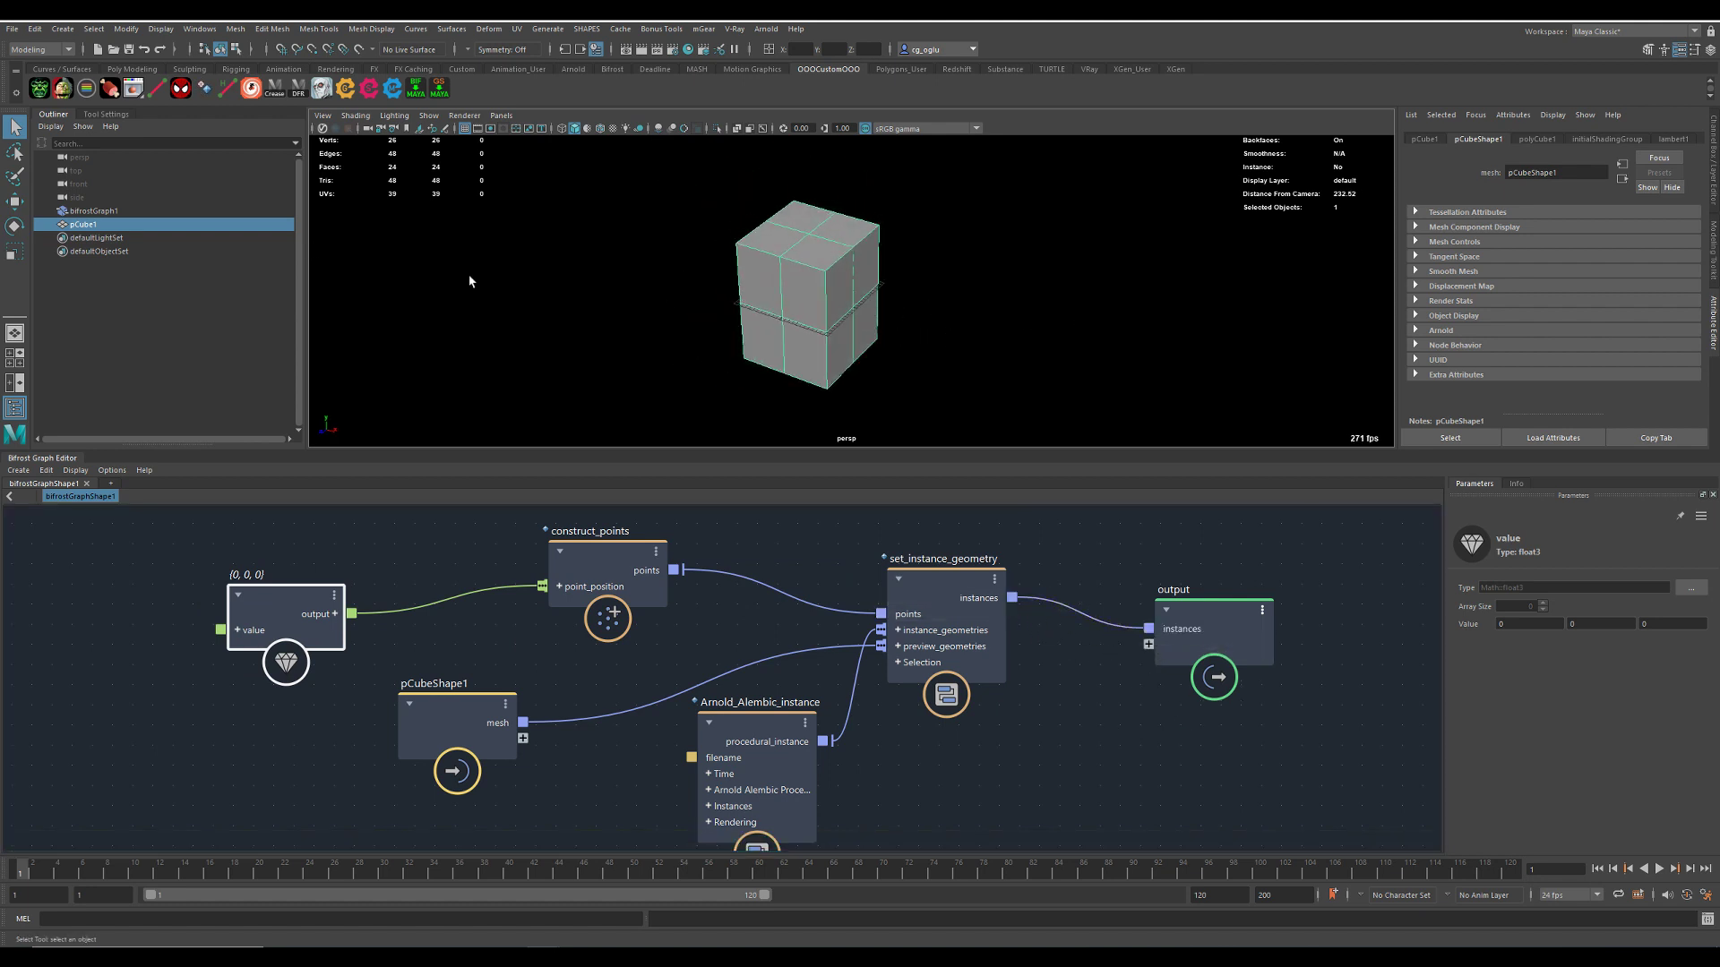
pyautogui.hotkey('ctrl', 'h')
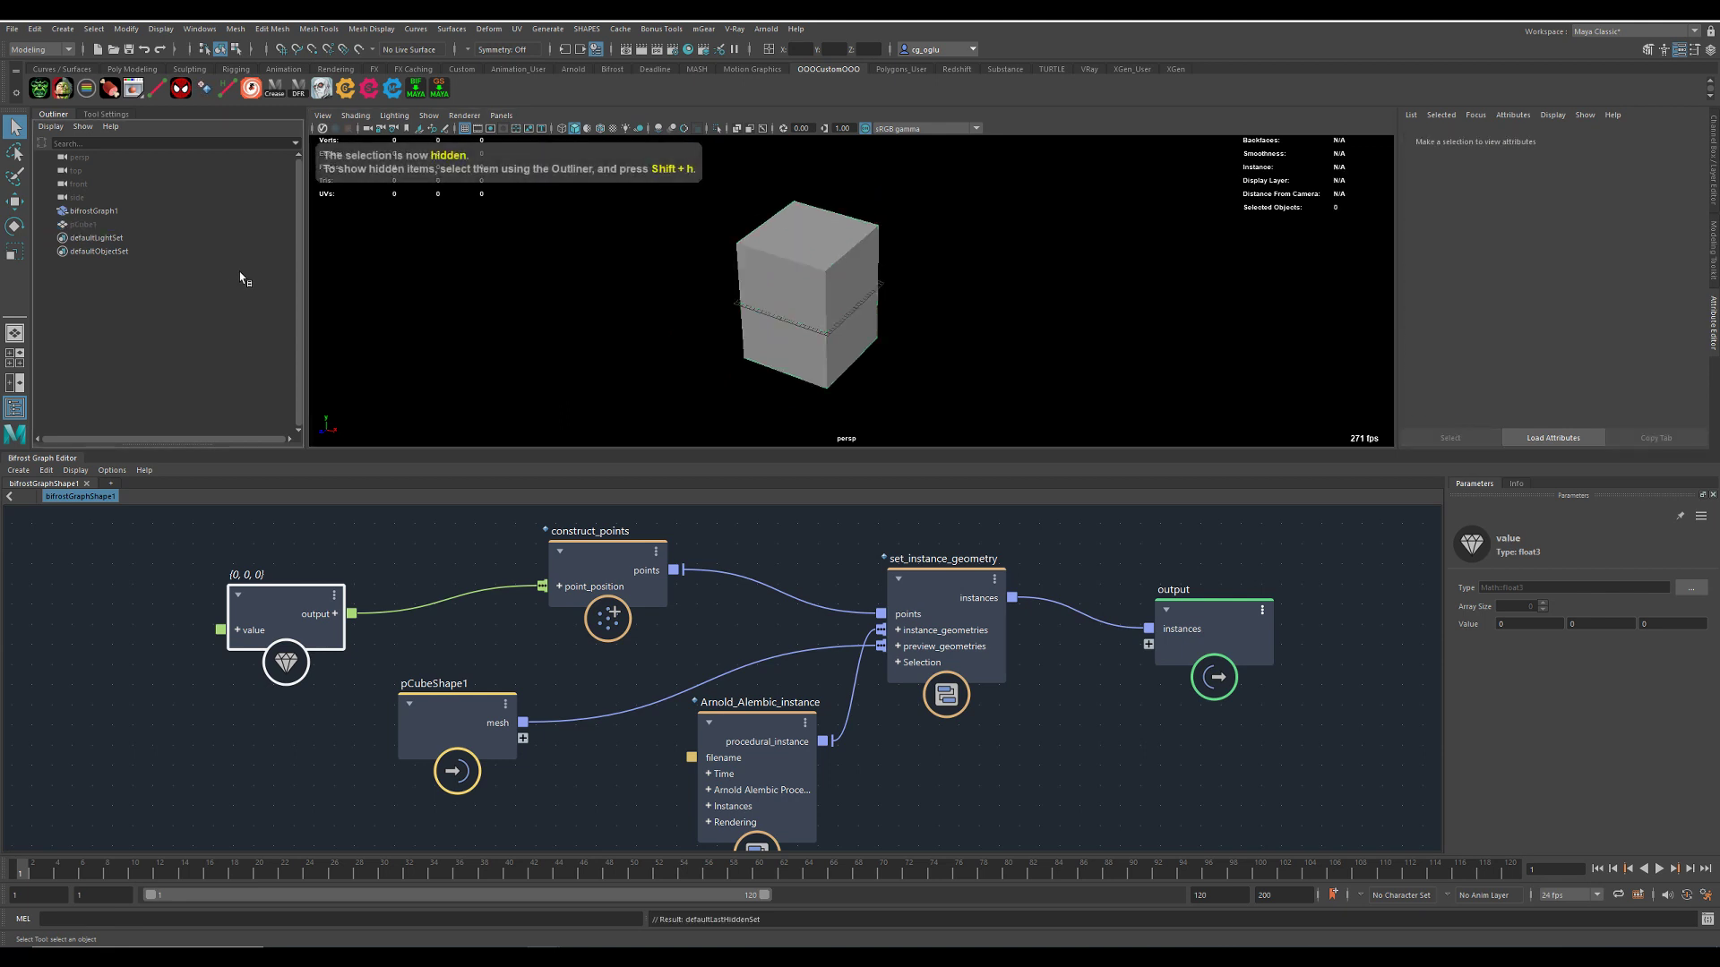
# - Select the bifrostGraph1 object and move it along the X axis until it sits beside the grid
pyautogui.click(106, 212)
pyautogui.keyDown('alt'); pyautogui.moveTo(825, 296); pyautogui.dragTo(899, 341); pyautogui.keyUp('alt')
pyautogui.press('w')
pyautogui.keyDown('alt'); pyautogui.moveTo(899, 340); pyautogui.dragTo(829, 351, button='right'); pyautogui.keyUp('alt')
pyautogui.keyDown('alt'); pyautogui.moveTo(829, 351); pyautogui.dragTo(771, 315, button='middle'); pyautogui.keyUp('alt')
pyautogui.moveTo(873, 405); pyautogui.dragTo(991, 439)
pyautogui.keyDown('alt'); pyautogui.moveTo(871, 353); pyautogui.dragTo(997, 315, button='right'); pyautogui.keyUp('alt')
pyautogui.keyDown('alt'); pyautogui.moveTo(997, 315); pyautogui.dragTo(955, 349, button='middle'); pyautogui.keyUp('alt')
# - Open the Arnold RenderView and create an Arnold area light in the scene
pyautogui.click(766, 28)
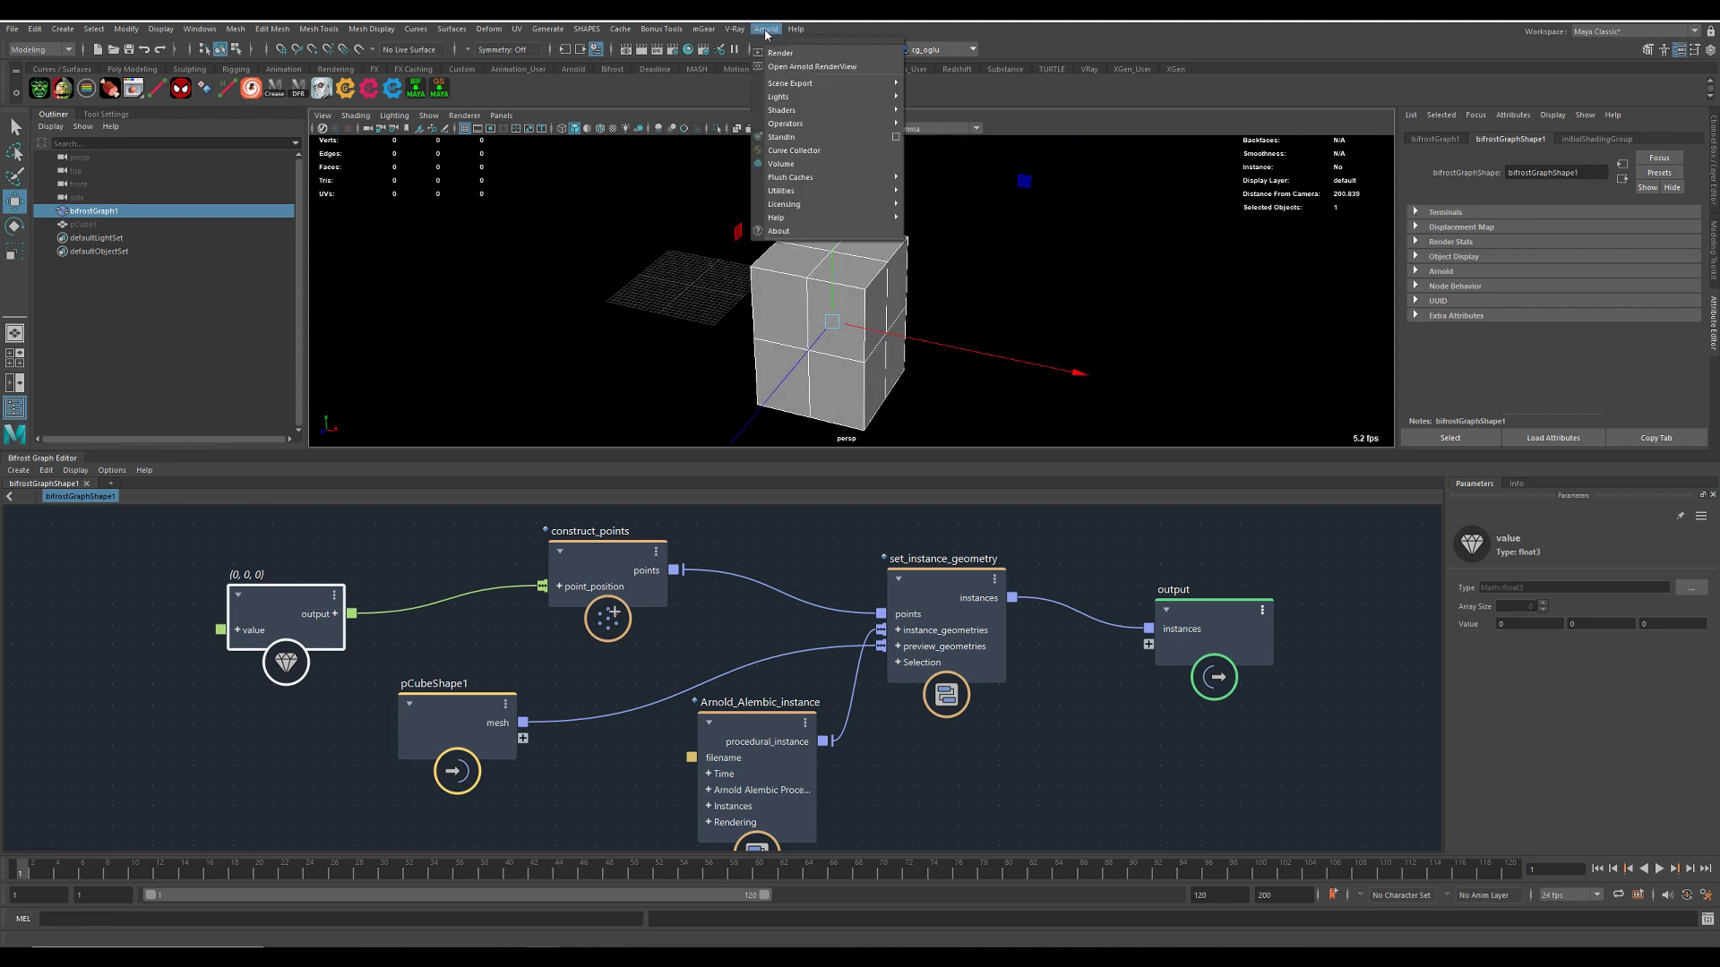
pyautogui.click(806, 74)
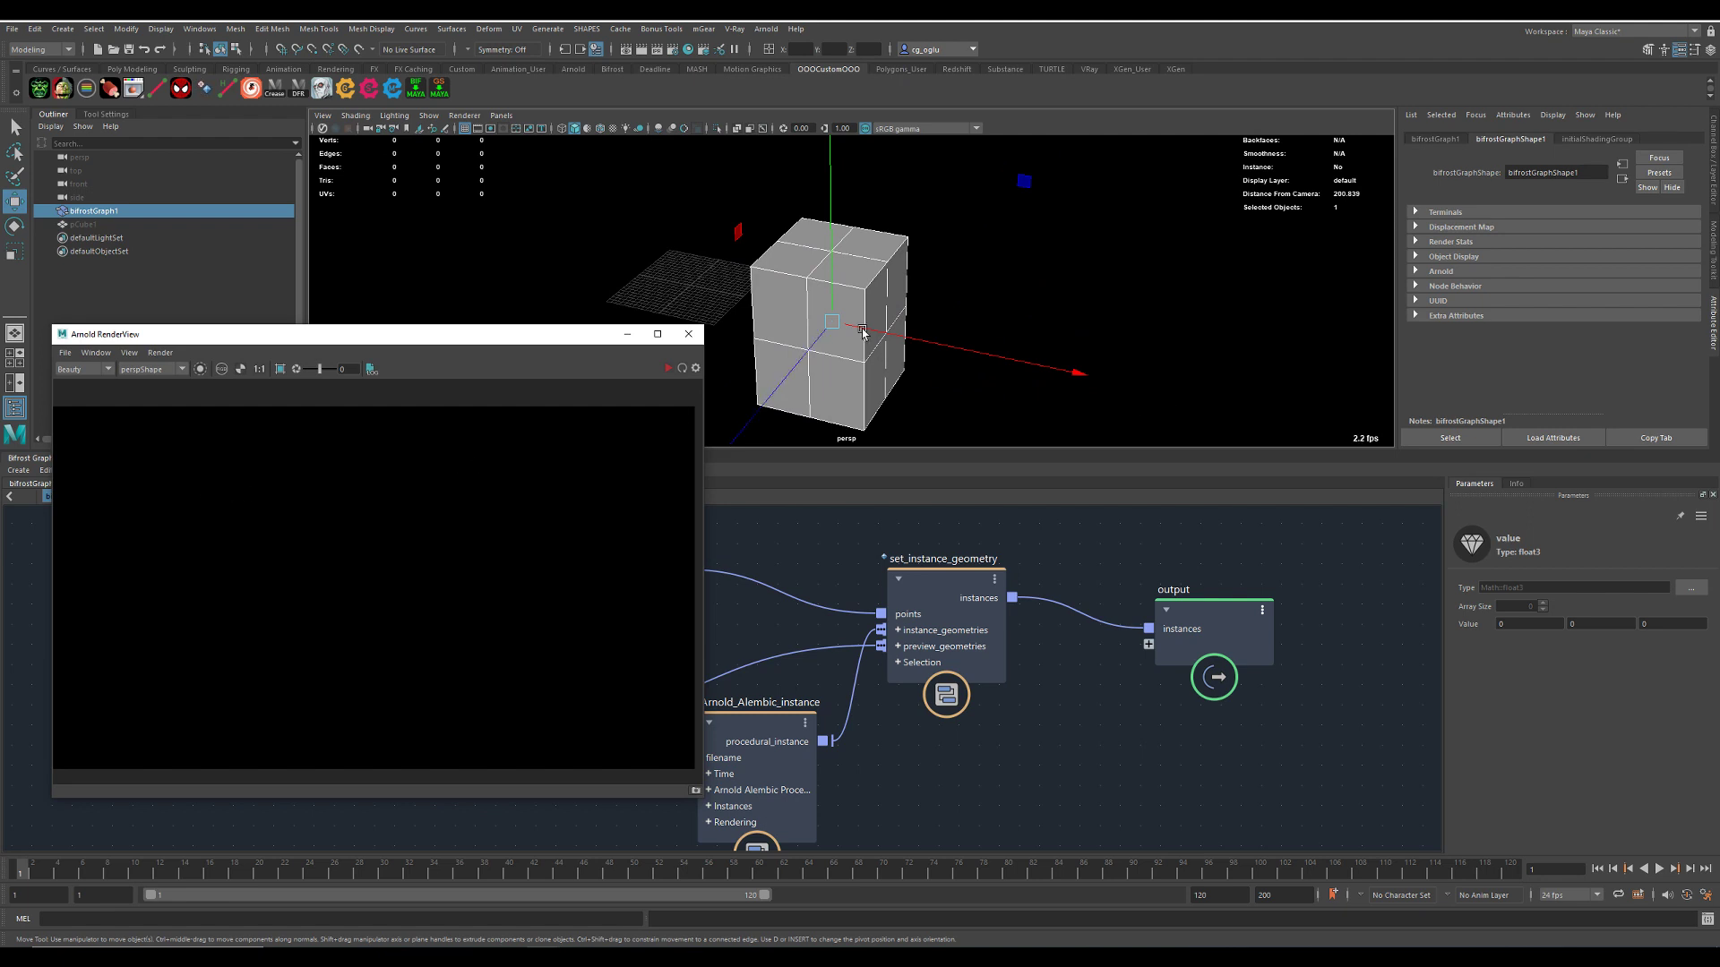
pyautogui.click(766, 29)
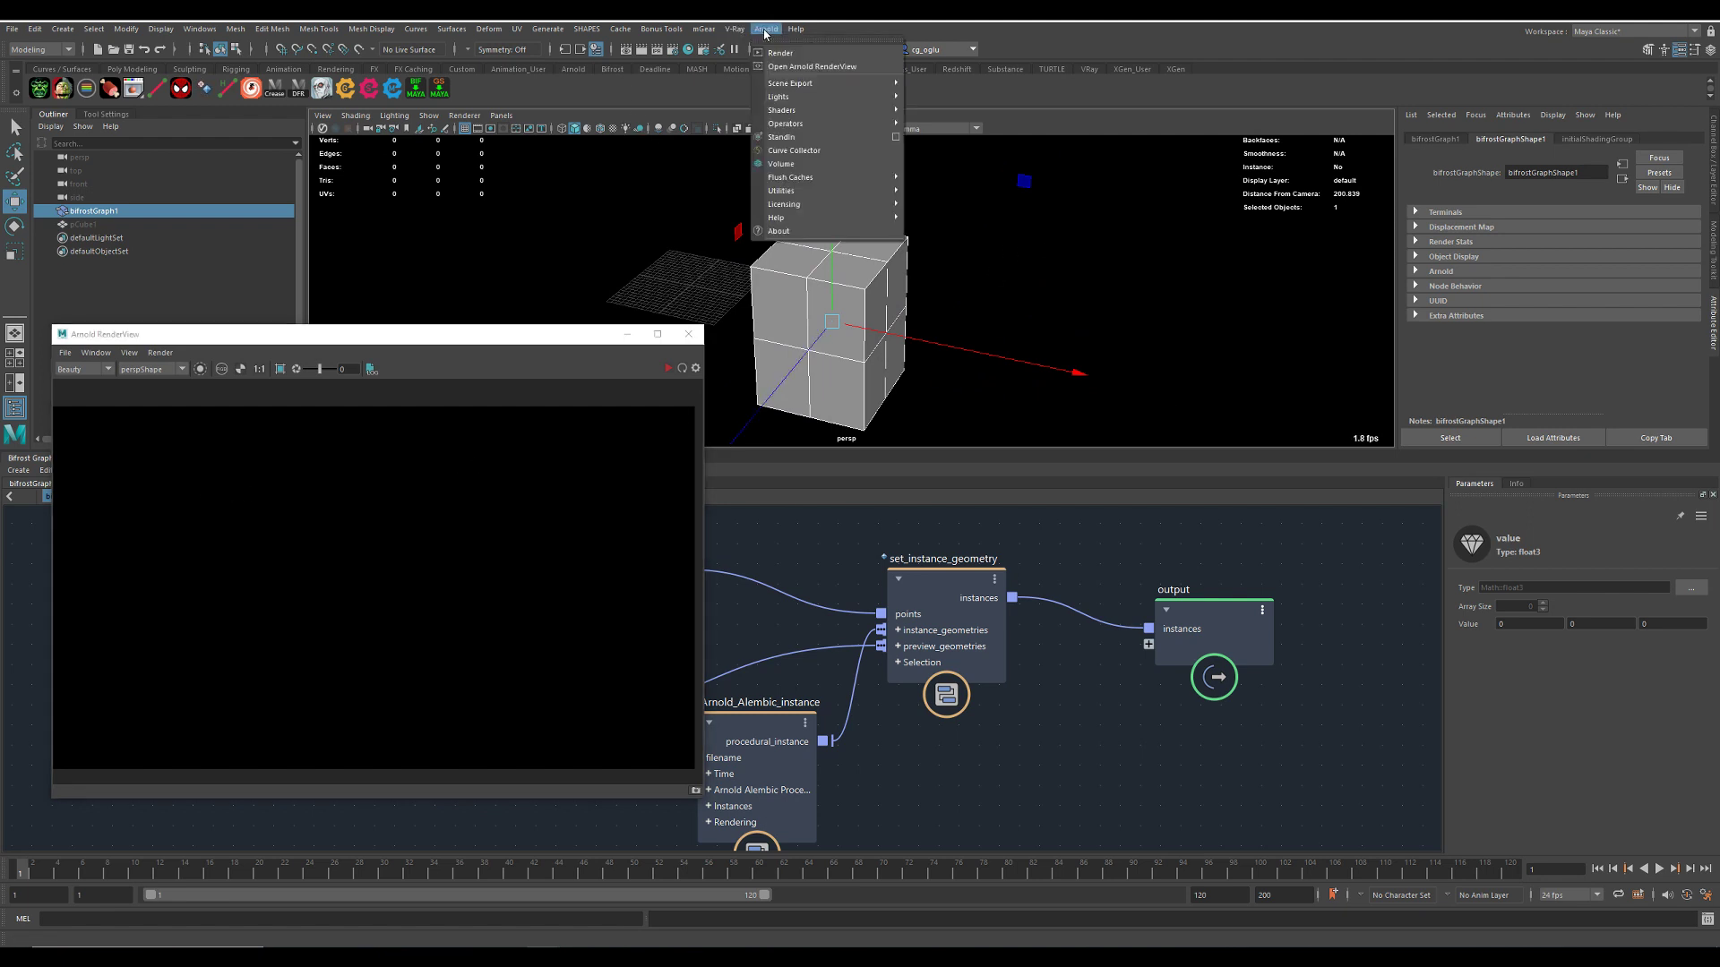
pyautogui.moveTo(839, 96)
pyautogui.click(931, 97)
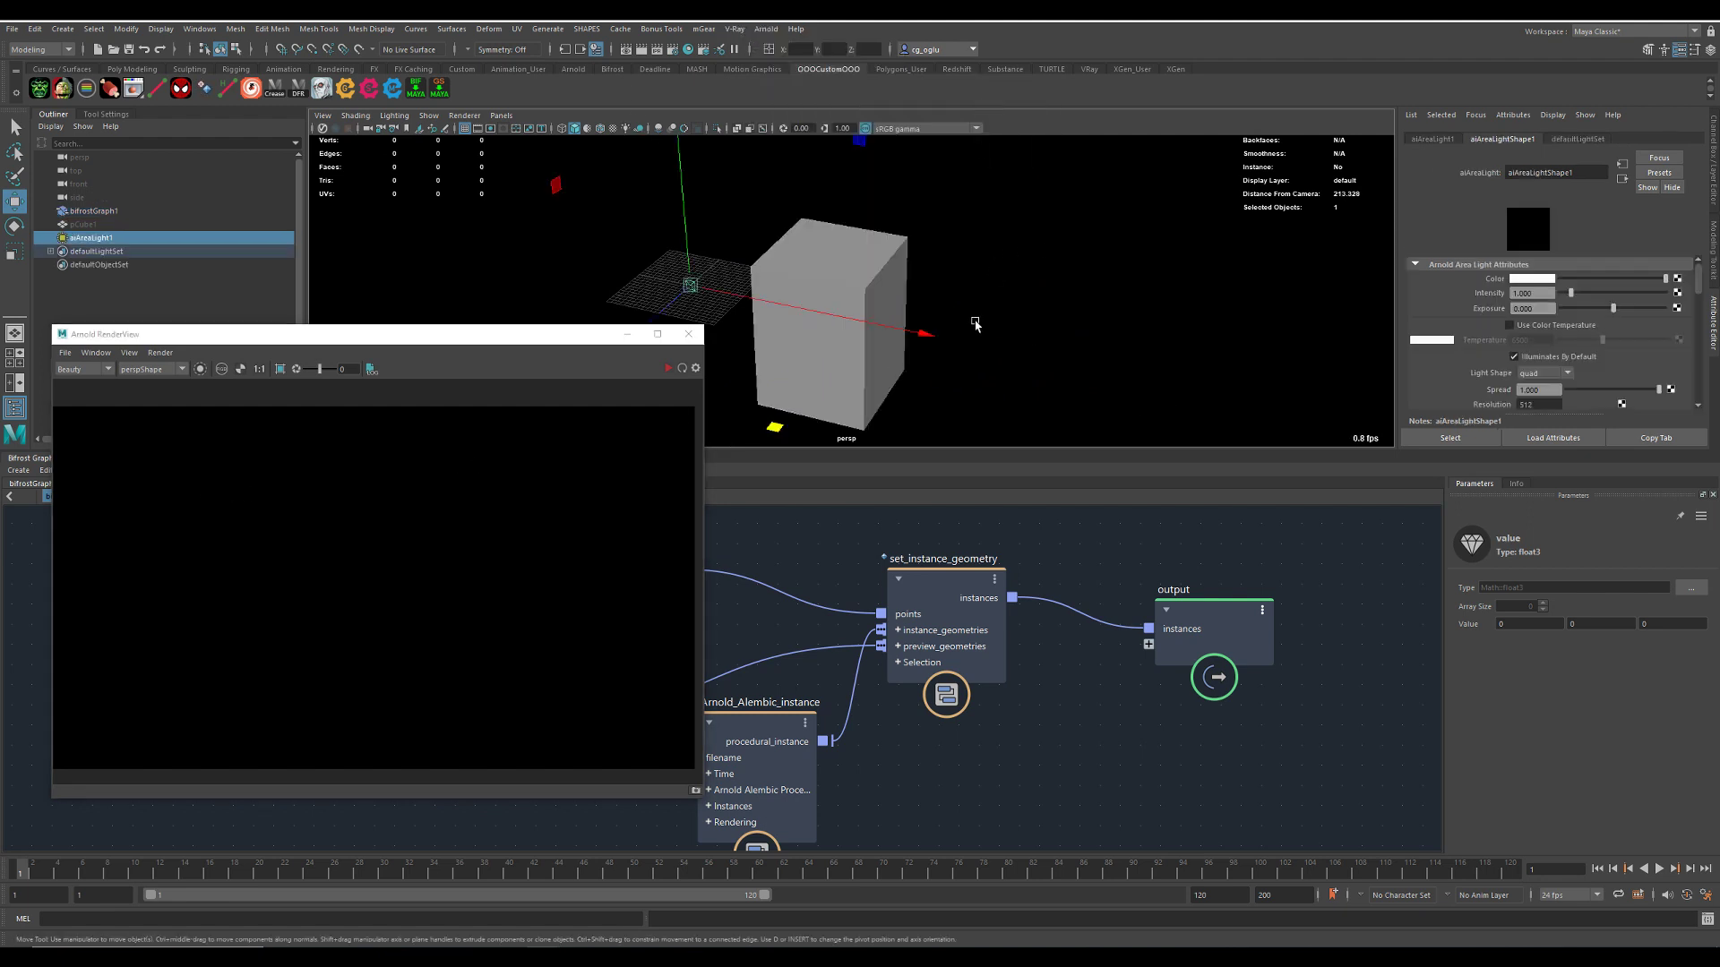
# - Scale up the area light, move it away from the cube, and rotate it to face the cube
pyautogui.scroll(-3, 968, 323)
pyautogui.press('e')
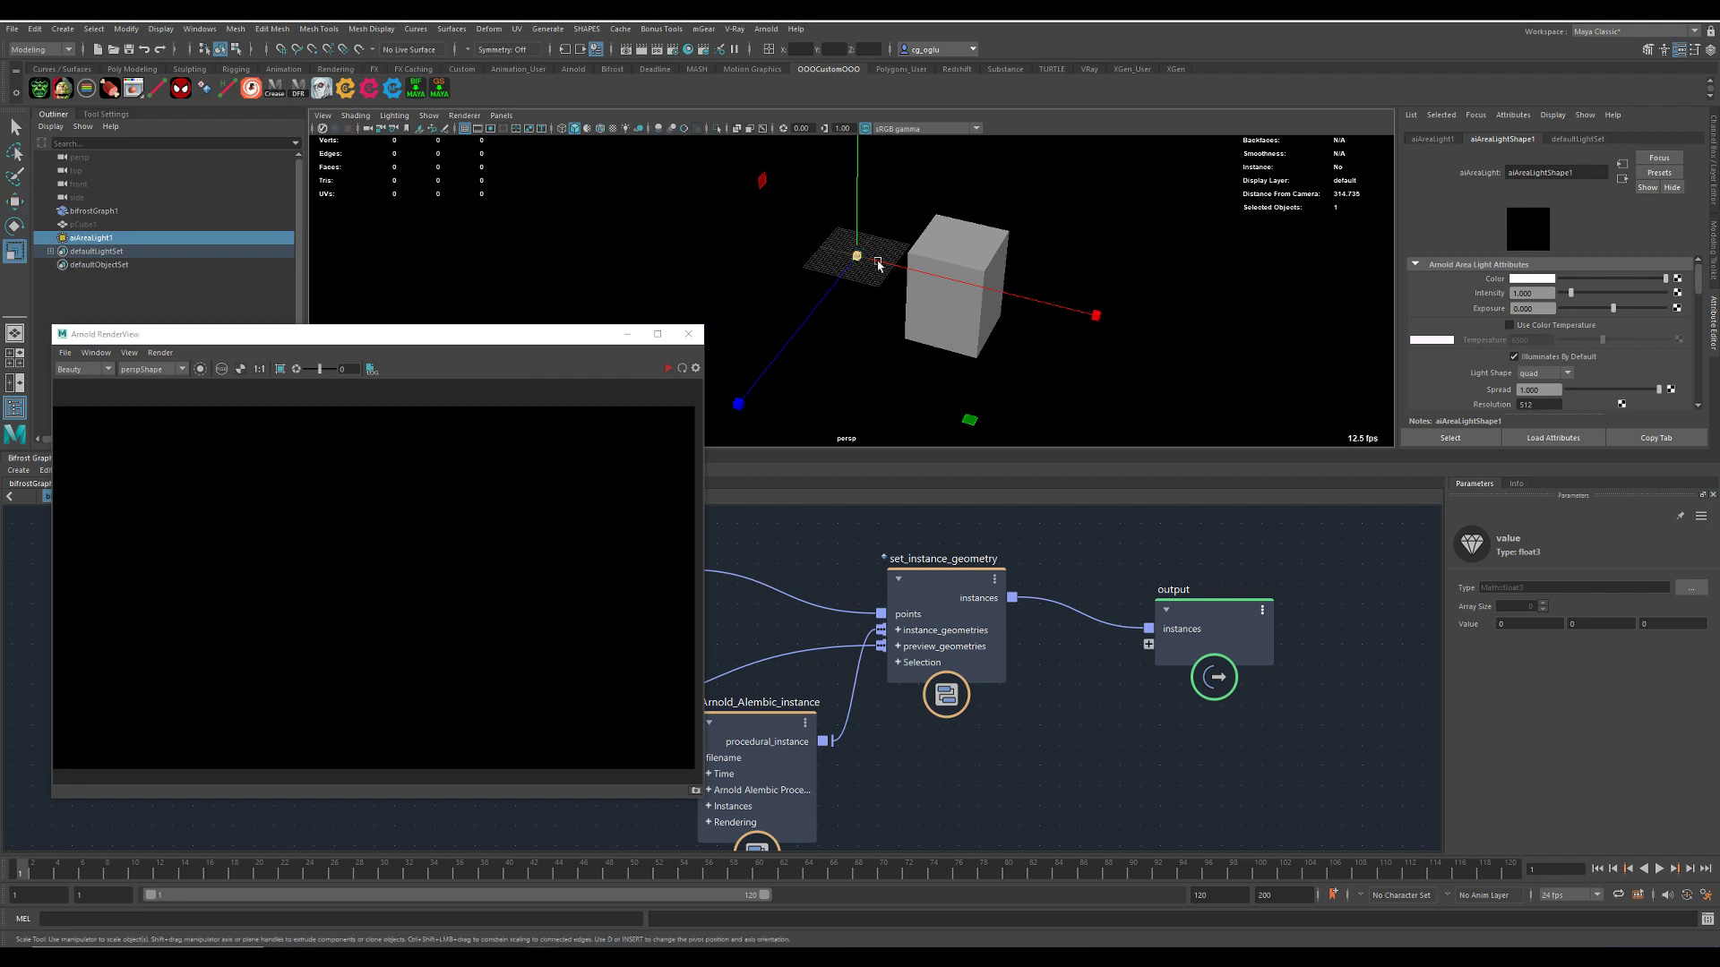
pyautogui.keyDown('alt'); pyautogui.moveTo(942, 347); pyautogui.dragTo(776, 269); pyautogui.keyUp('alt')
pyautogui.press('w')
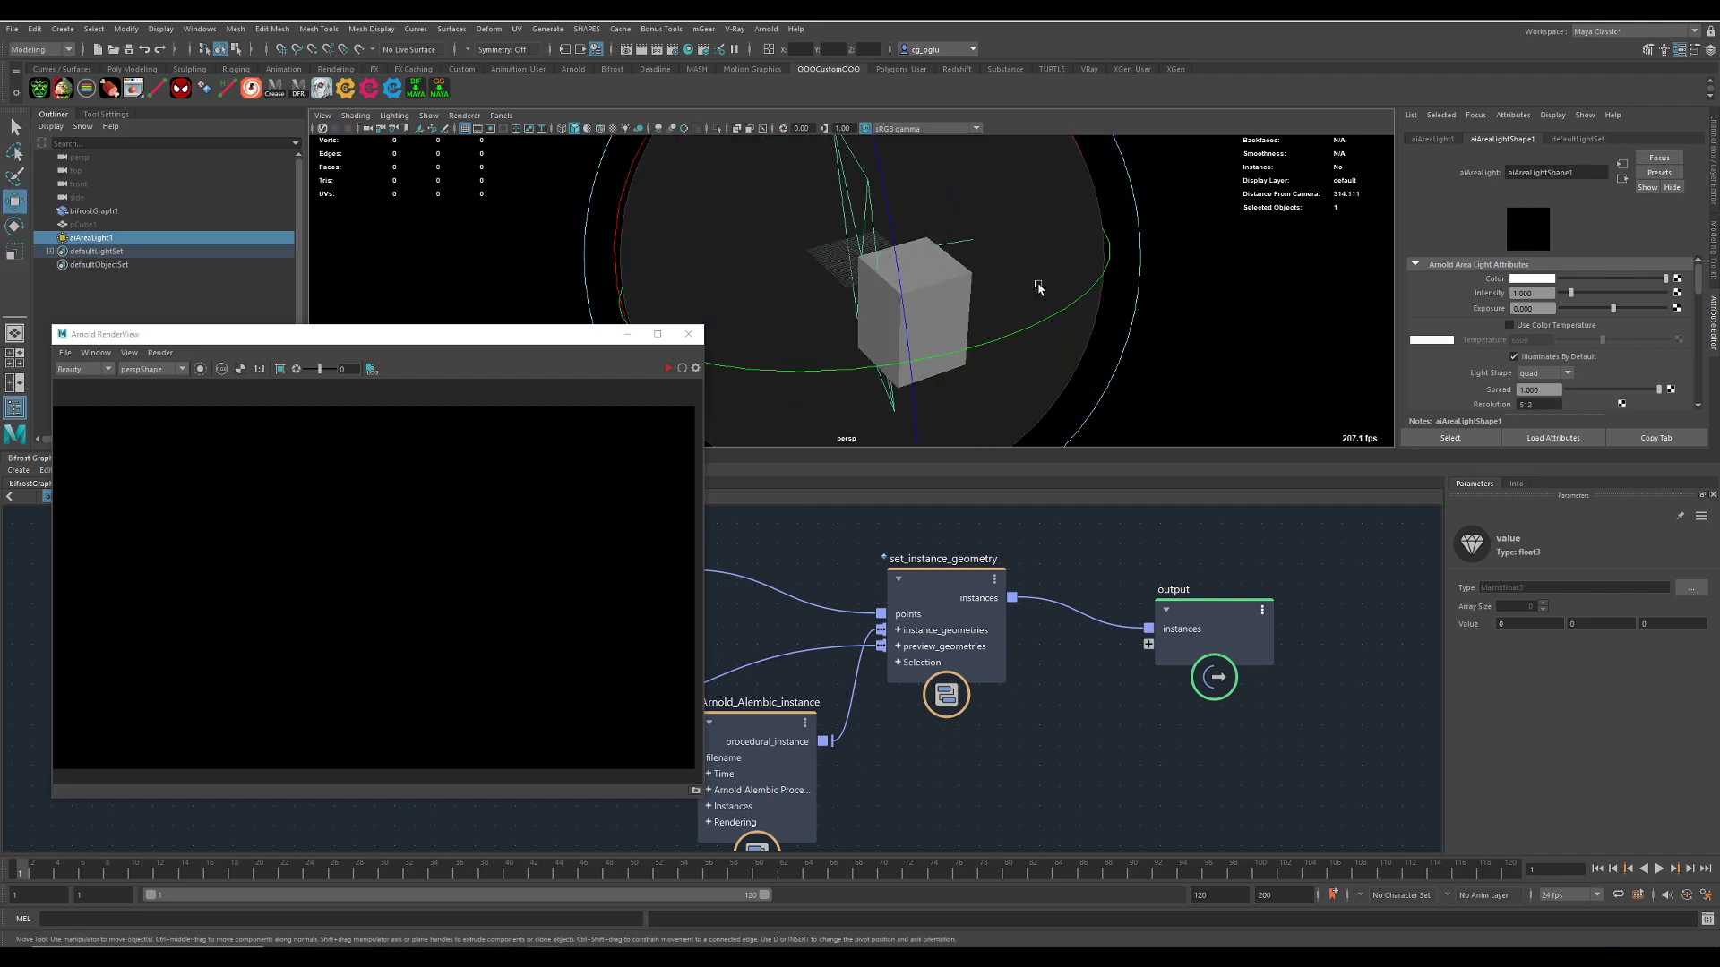
pyautogui.keyDown('alt'); pyautogui.moveTo(1037, 284); pyautogui.dragTo(952, 268, button='right'); pyautogui.keyUp('alt')
pyautogui.moveTo(889, 255)
pyautogui.mouseDown()
pyautogui.moveTo(789, 270)
pyautogui.moveTo(806, 223)
pyautogui.moveTo(615, 254)
pyautogui.moveTo(886, 271)
pyautogui.mouseUp()
pyautogui.press('e')
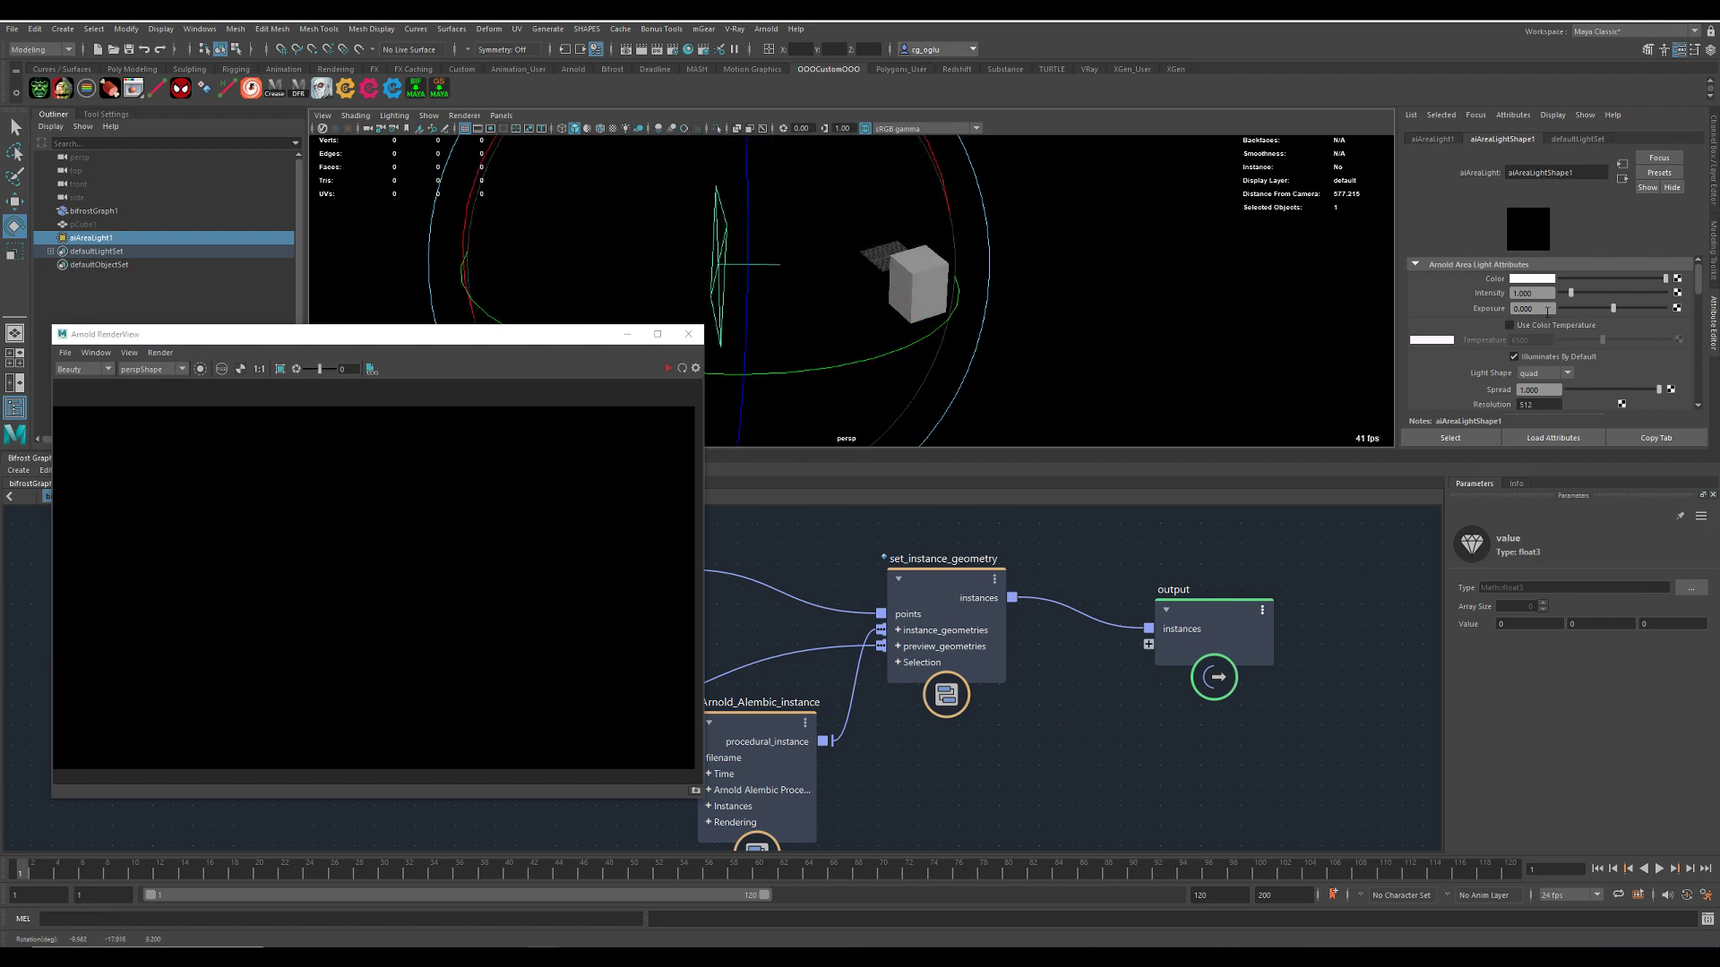
# - Set the area light's intensity to 300 and exposure to 5, and start the interactive Arnold render
pyautogui.click(1547, 311)
pyautogui.moveTo(1552, 293); pyautogui.dragTo(1494, 299)
pyautogui.write('00')
pyautogui.press('Return')
pyautogui.click(667, 369)
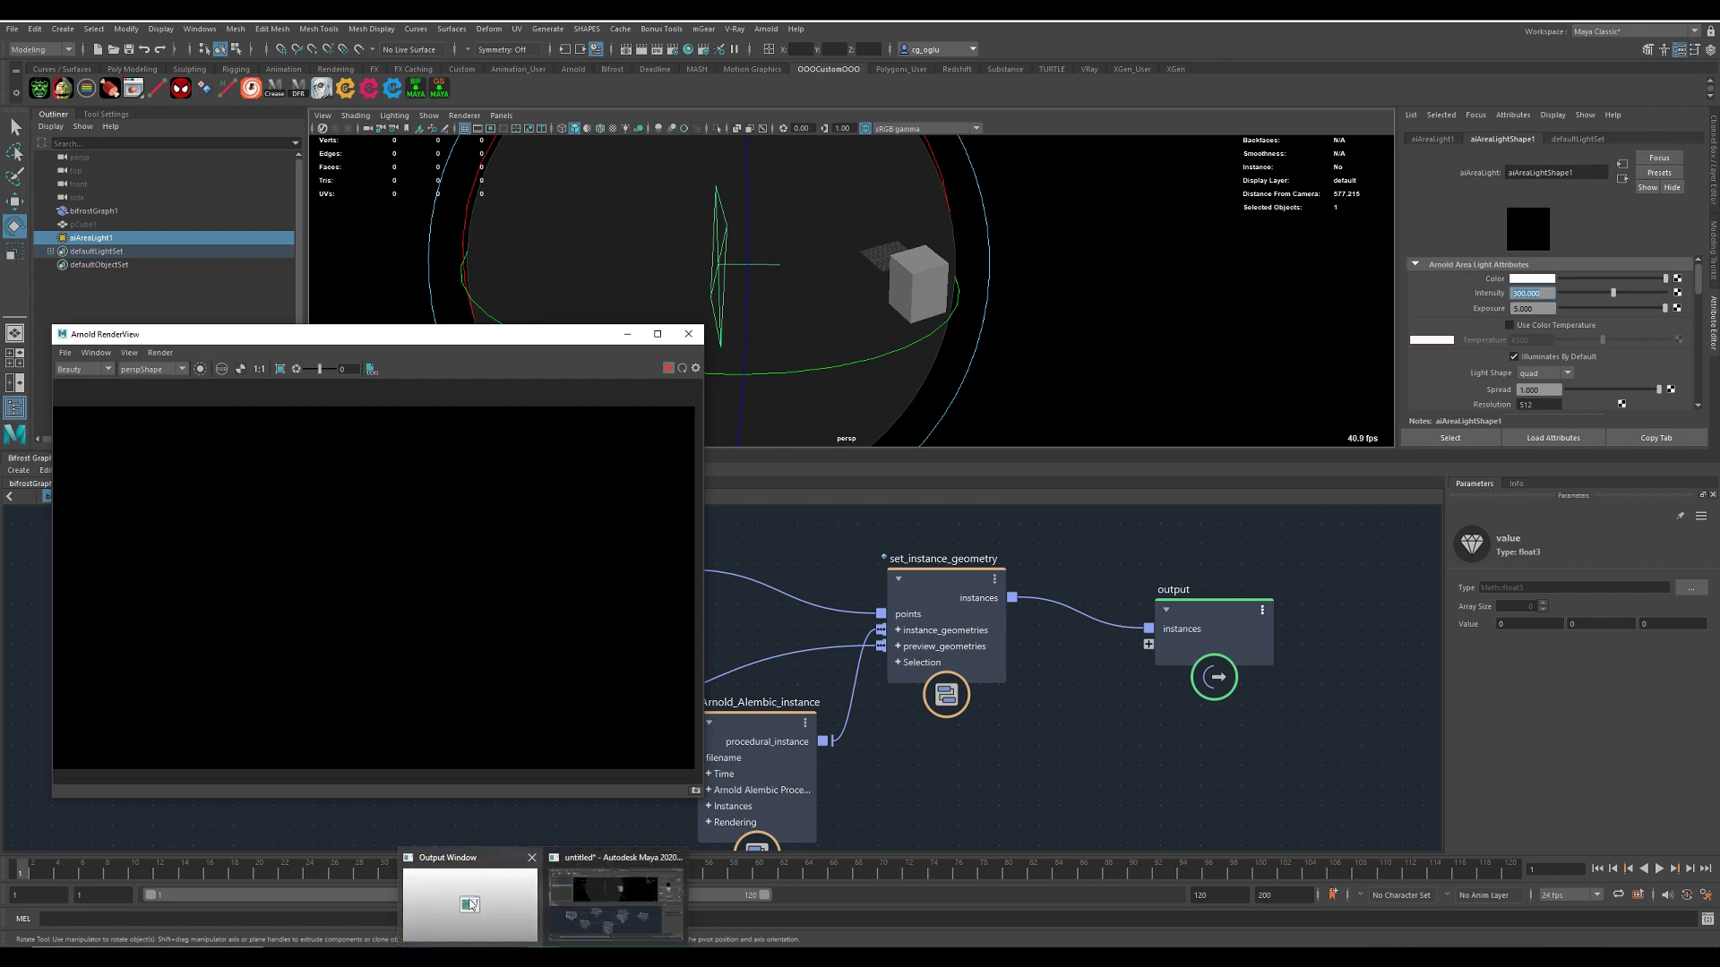
# - Check the Output Window's messages, then examine the rendered pillar more closely from another angle
pyautogui.click(470, 900)
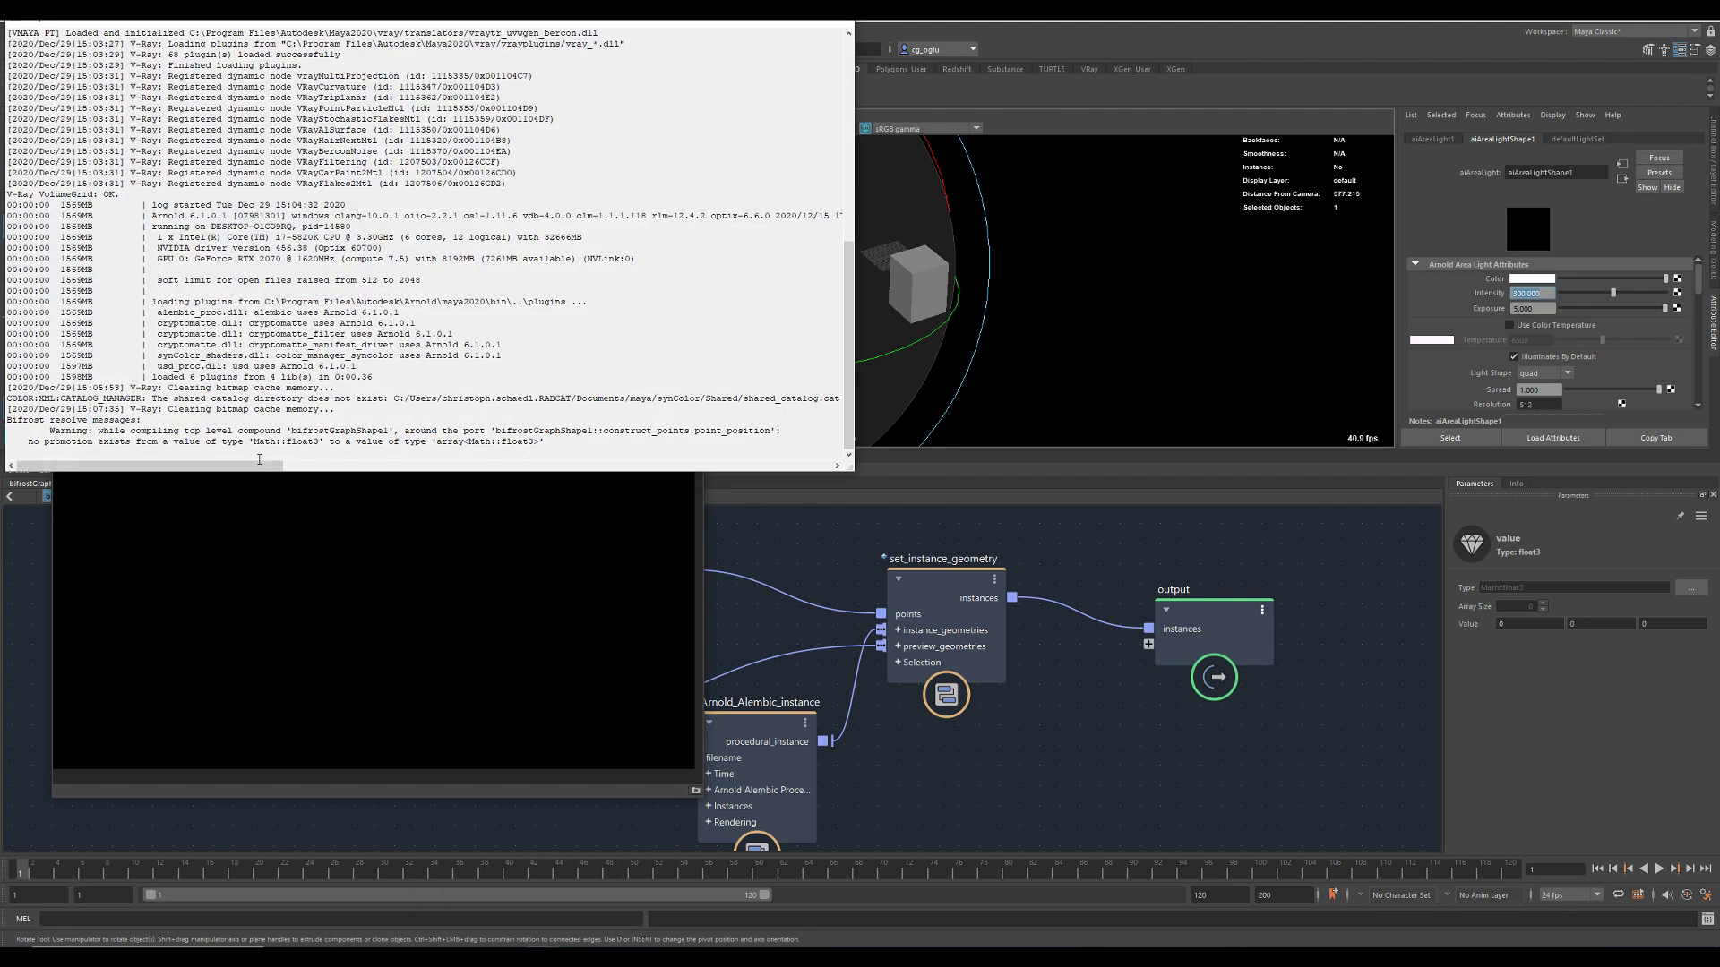
pyautogui.moveTo(258, 466)
pyautogui.mouseDown()
pyautogui.moveTo(316, 475)
pyautogui.moveTo(255, 477)
pyautogui.mouseUp()
pyautogui.moveTo(667, 22); pyautogui.dragTo(1718, 371)
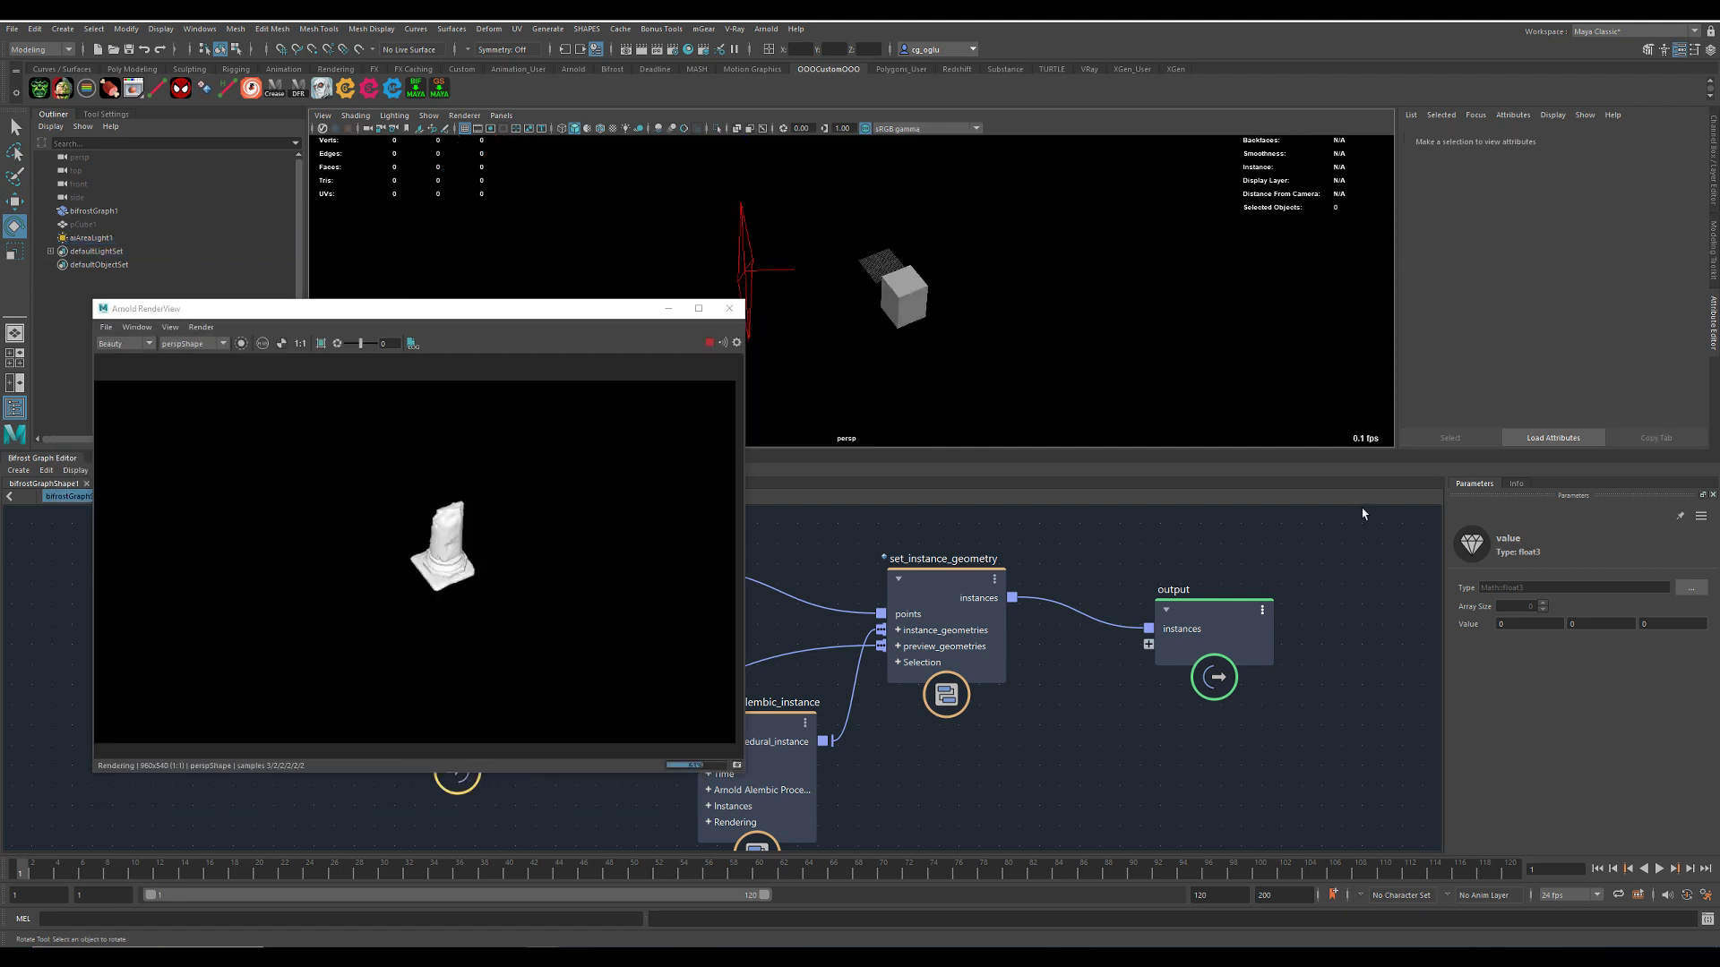
pyautogui.keyDown('alt'); pyautogui.moveTo(900, 341); pyautogui.dragTo(1115, 423, button='right'); pyautogui.keyUp('alt')
pyautogui.keyDown('alt'); pyautogui.moveTo(1115, 423); pyautogui.dragTo(935, 319); pyautogui.keyUp('alt')
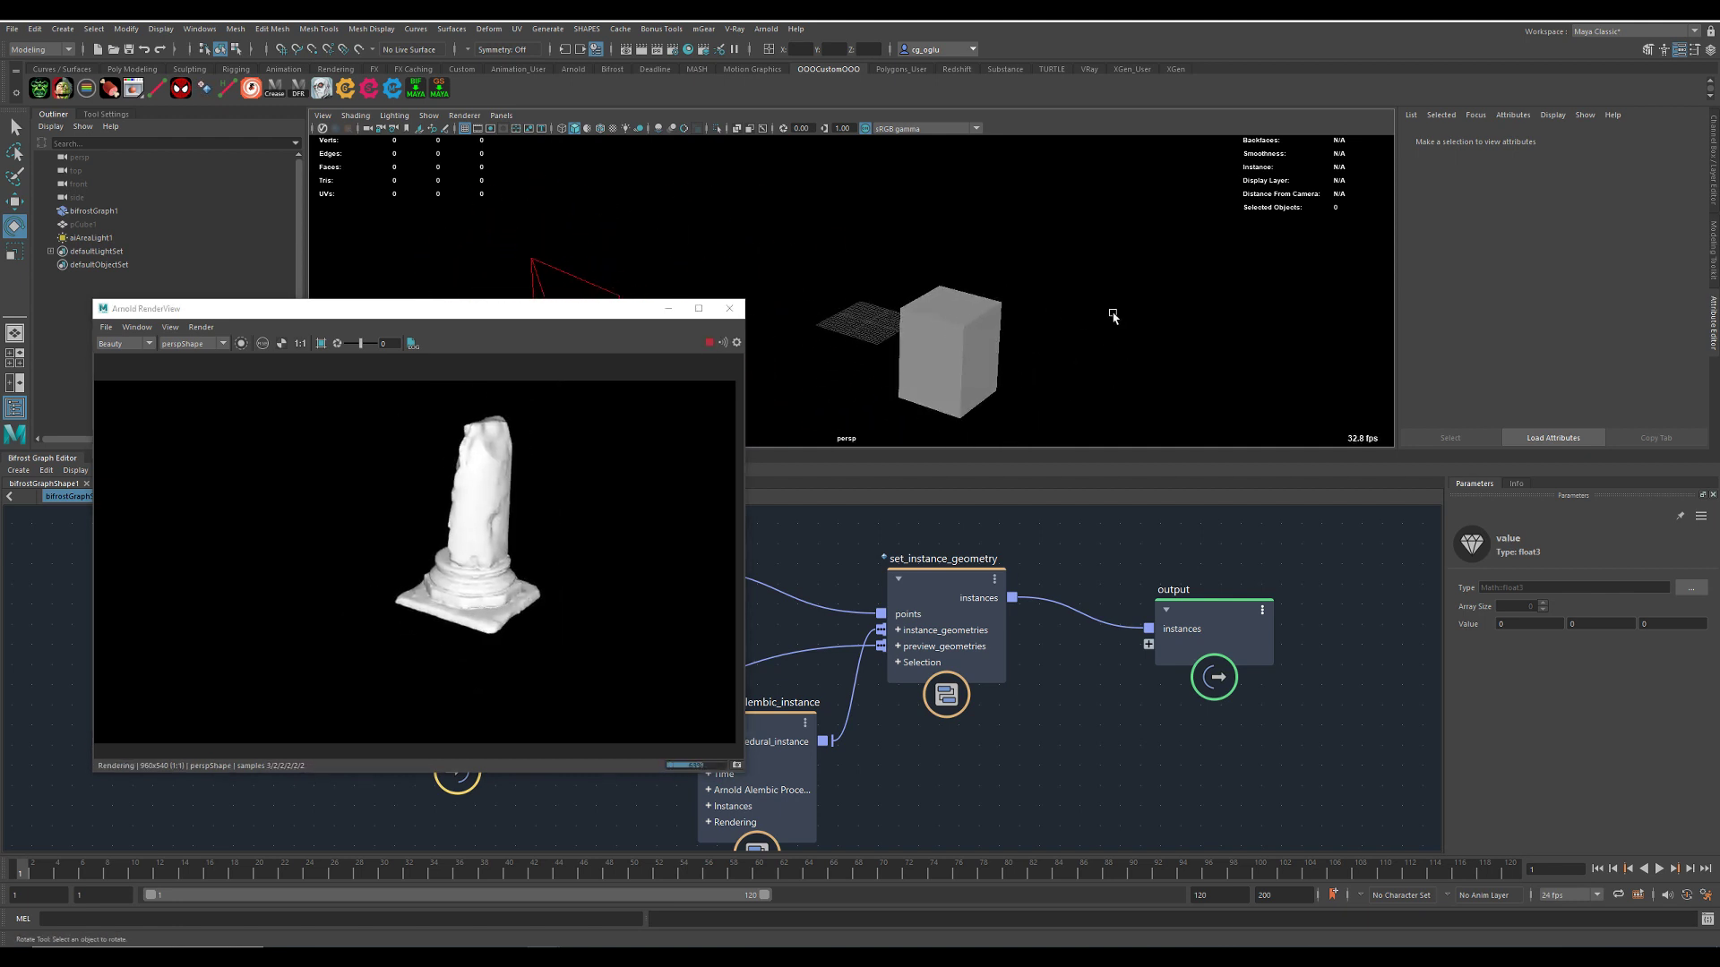
# - Move the Arnold_Alembic_instance node slightly lower in the Bifrost graph, clear of the other nodes
pyautogui.keyDown('alt'); pyautogui.moveTo(1054, 733); pyautogui.dragTo(1209, 675, button='middle'); pyautogui.keyUp('alt')
pyautogui.scroll(-3, 1159, 683)
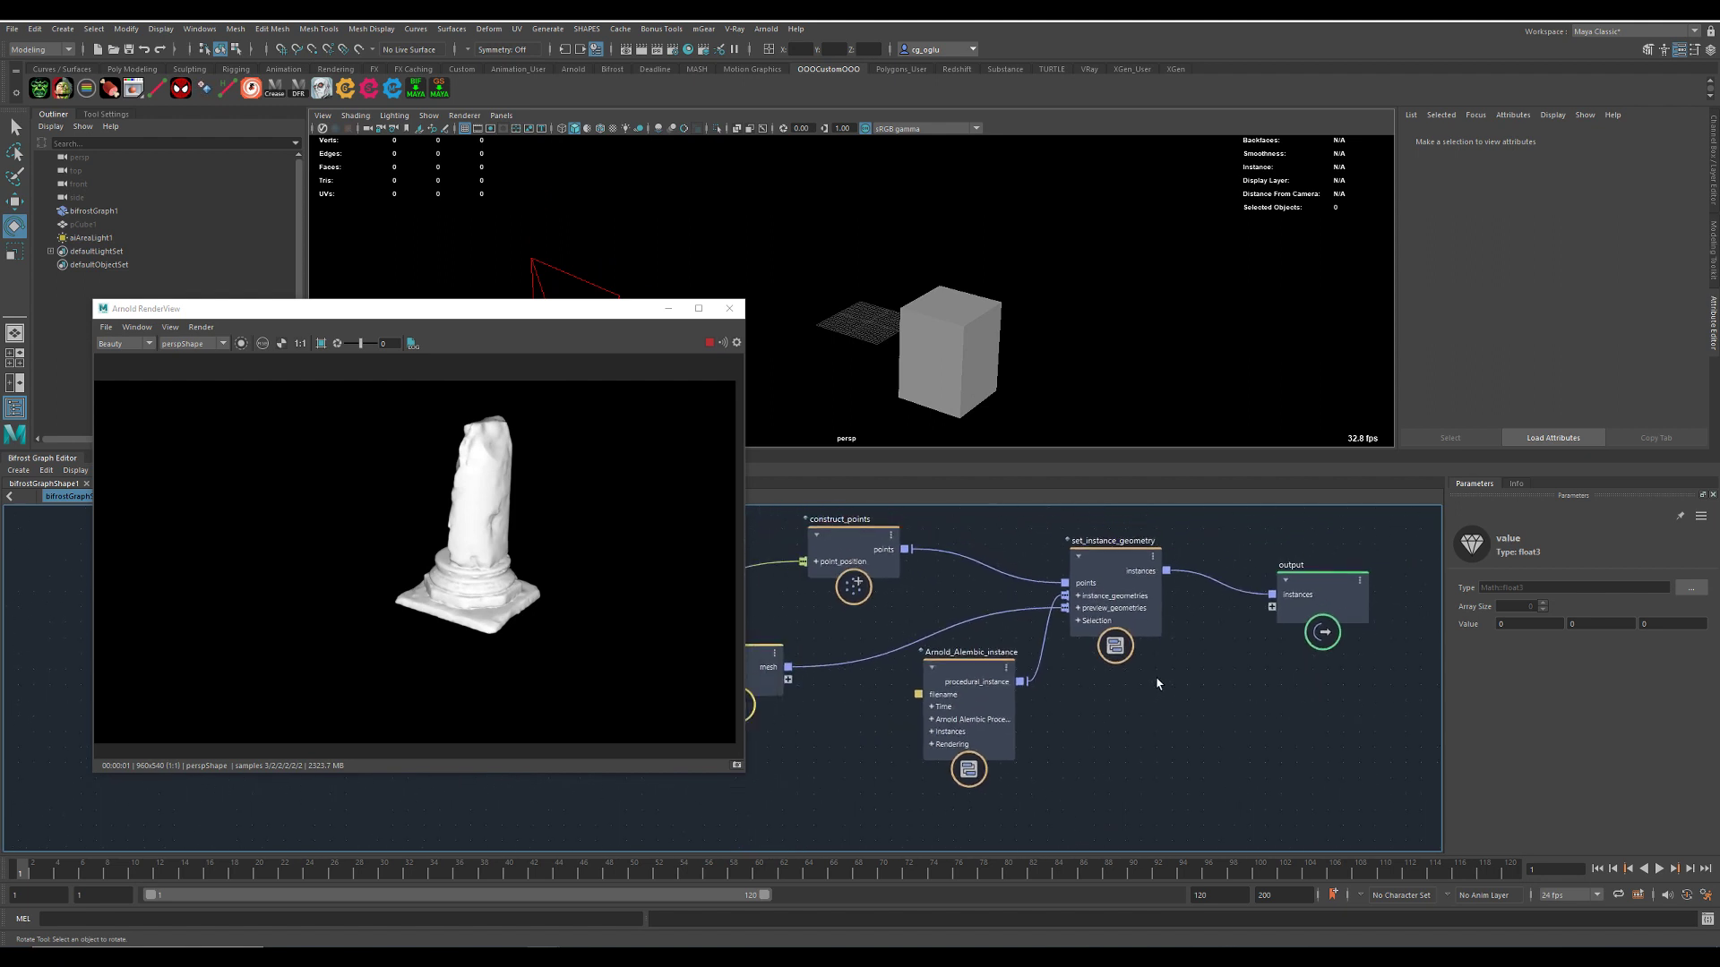
pyautogui.keyDown('alt'); pyautogui.moveTo(1100, 736); pyautogui.dragTo(1209, 711, button='middle'); pyautogui.keyUp('alt')
pyautogui.scroll(-2, 1209, 710)
pyautogui.moveTo(1088, 658); pyautogui.dragTo(1070, 696)
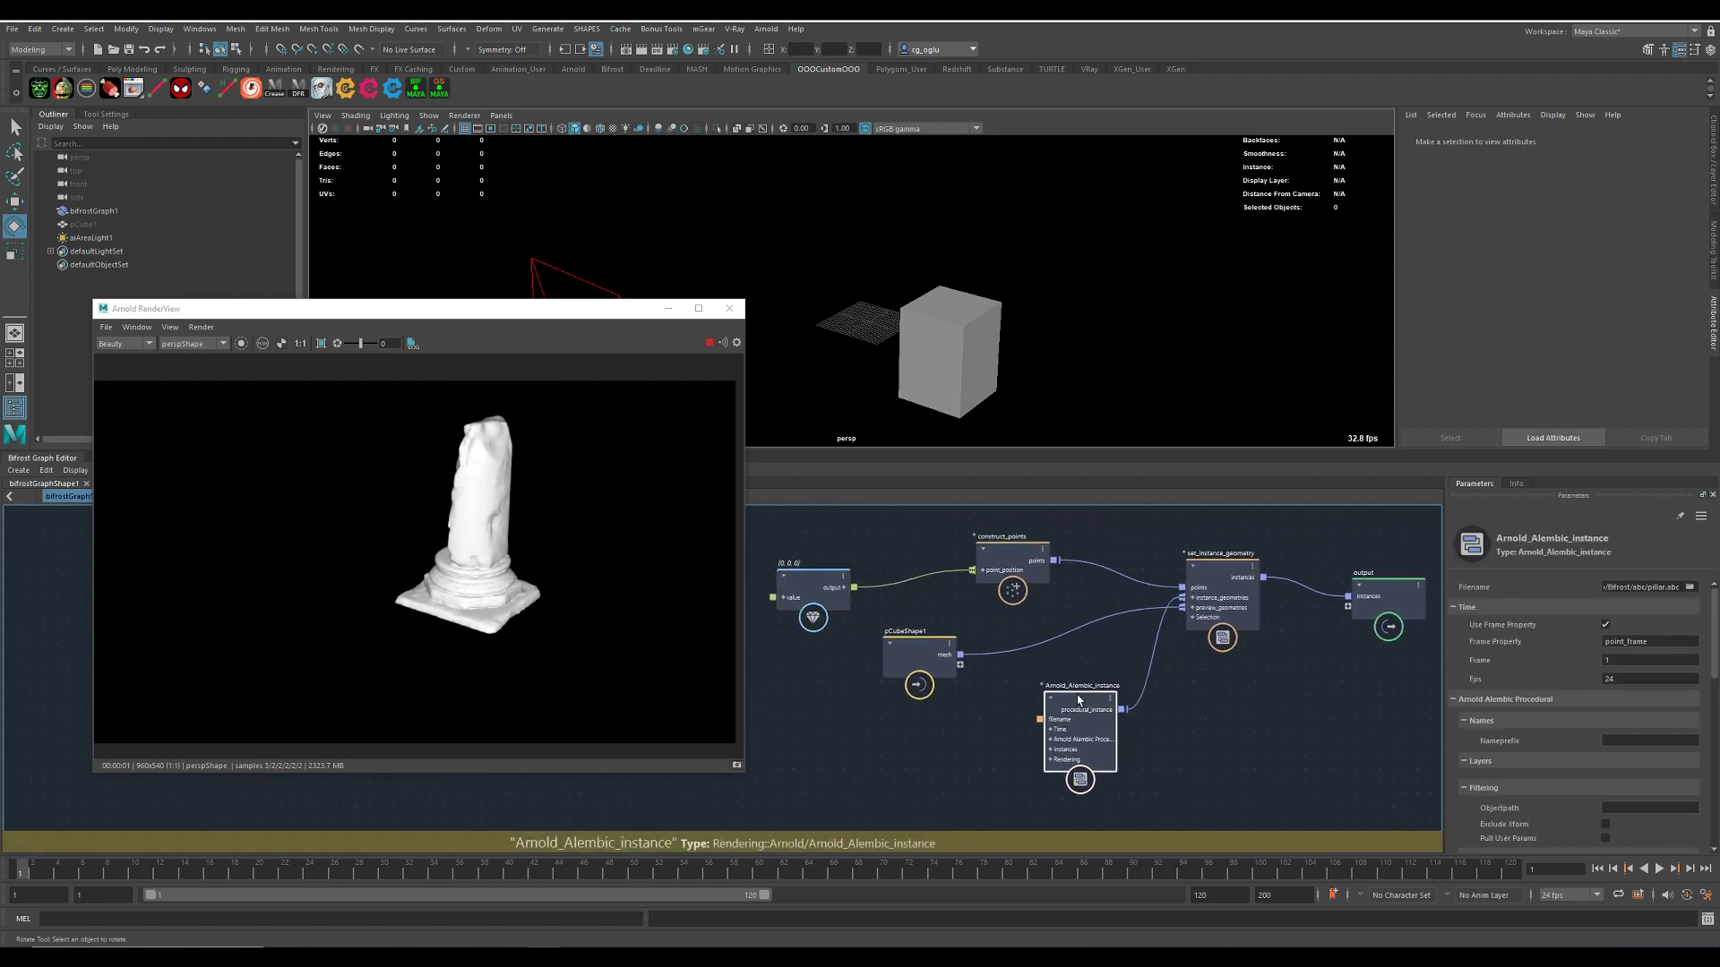
pyautogui.scroll(1, 1164, 725)
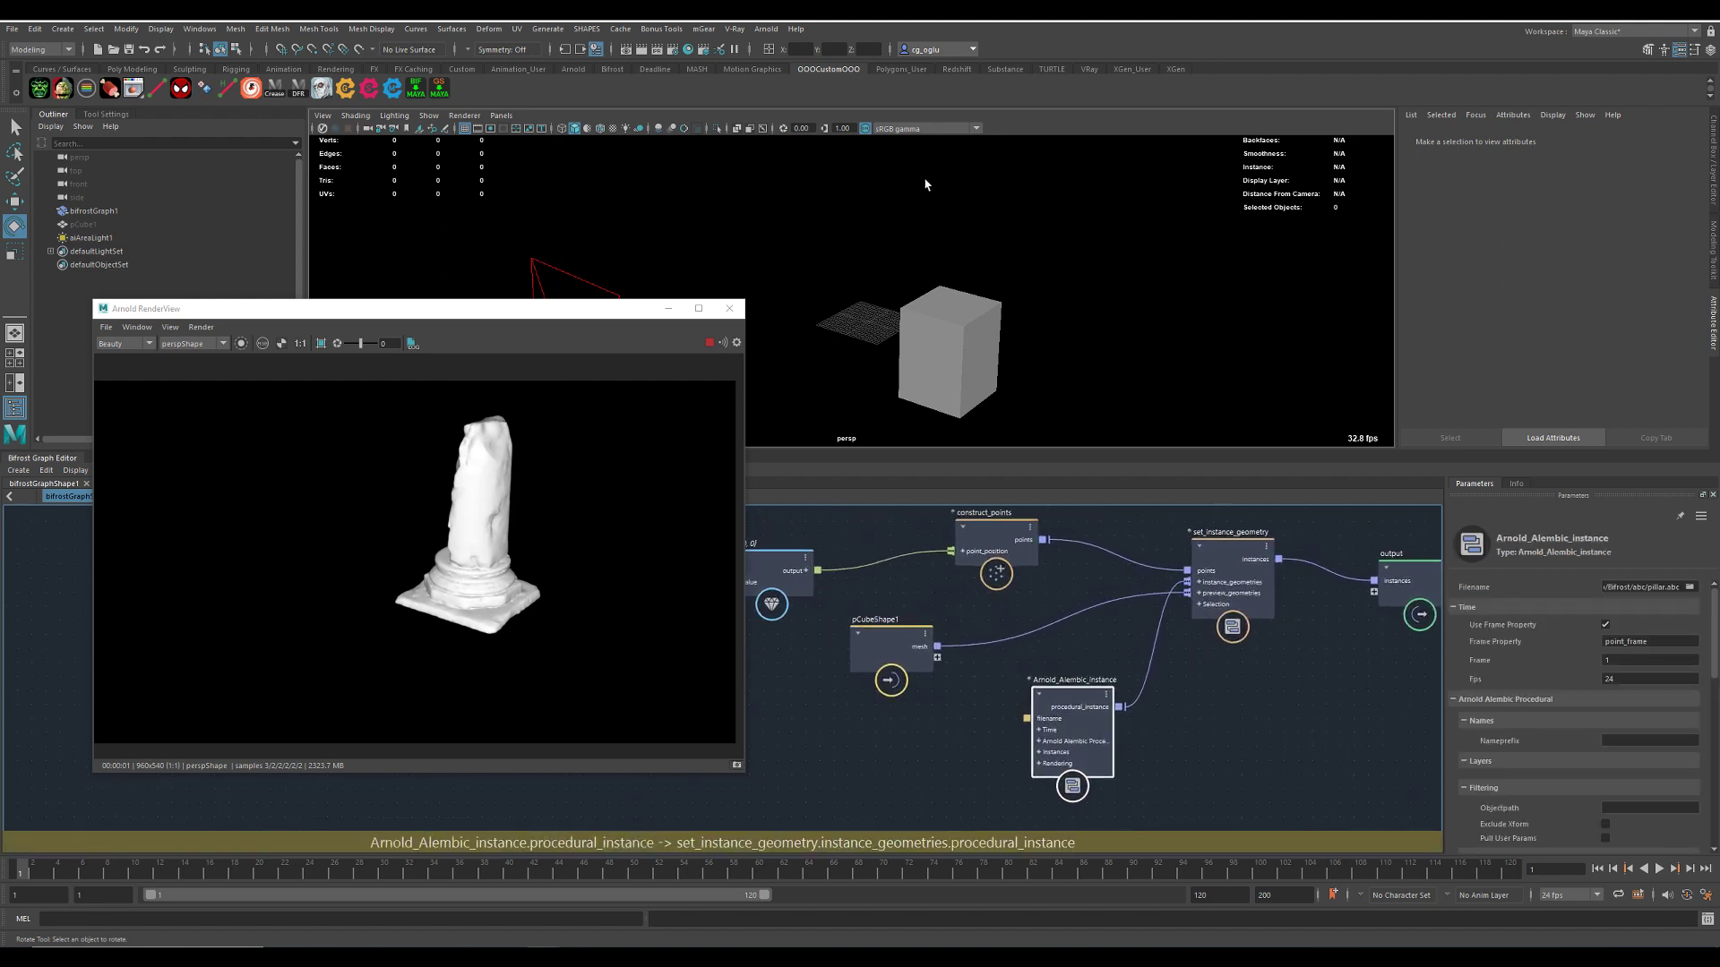
# - Create an Arnold MaterialX operator and close the Arnold RenderView
pyautogui.click(765, 29)
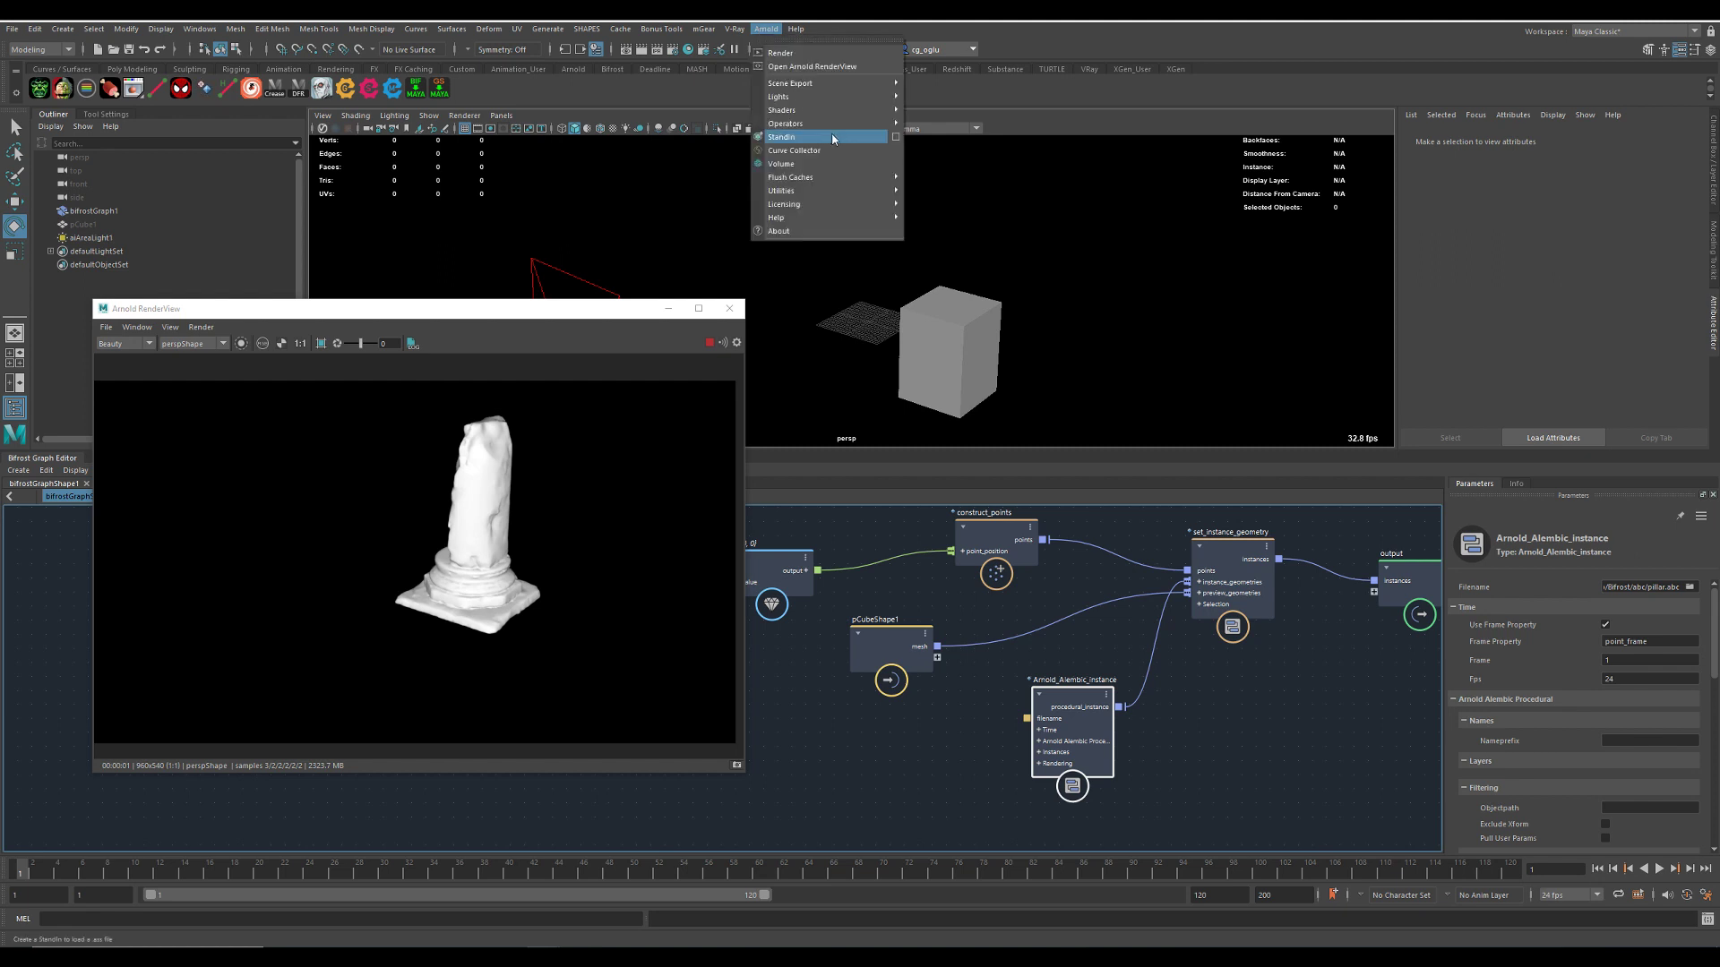
pyautogui.moveTo(833, 123)
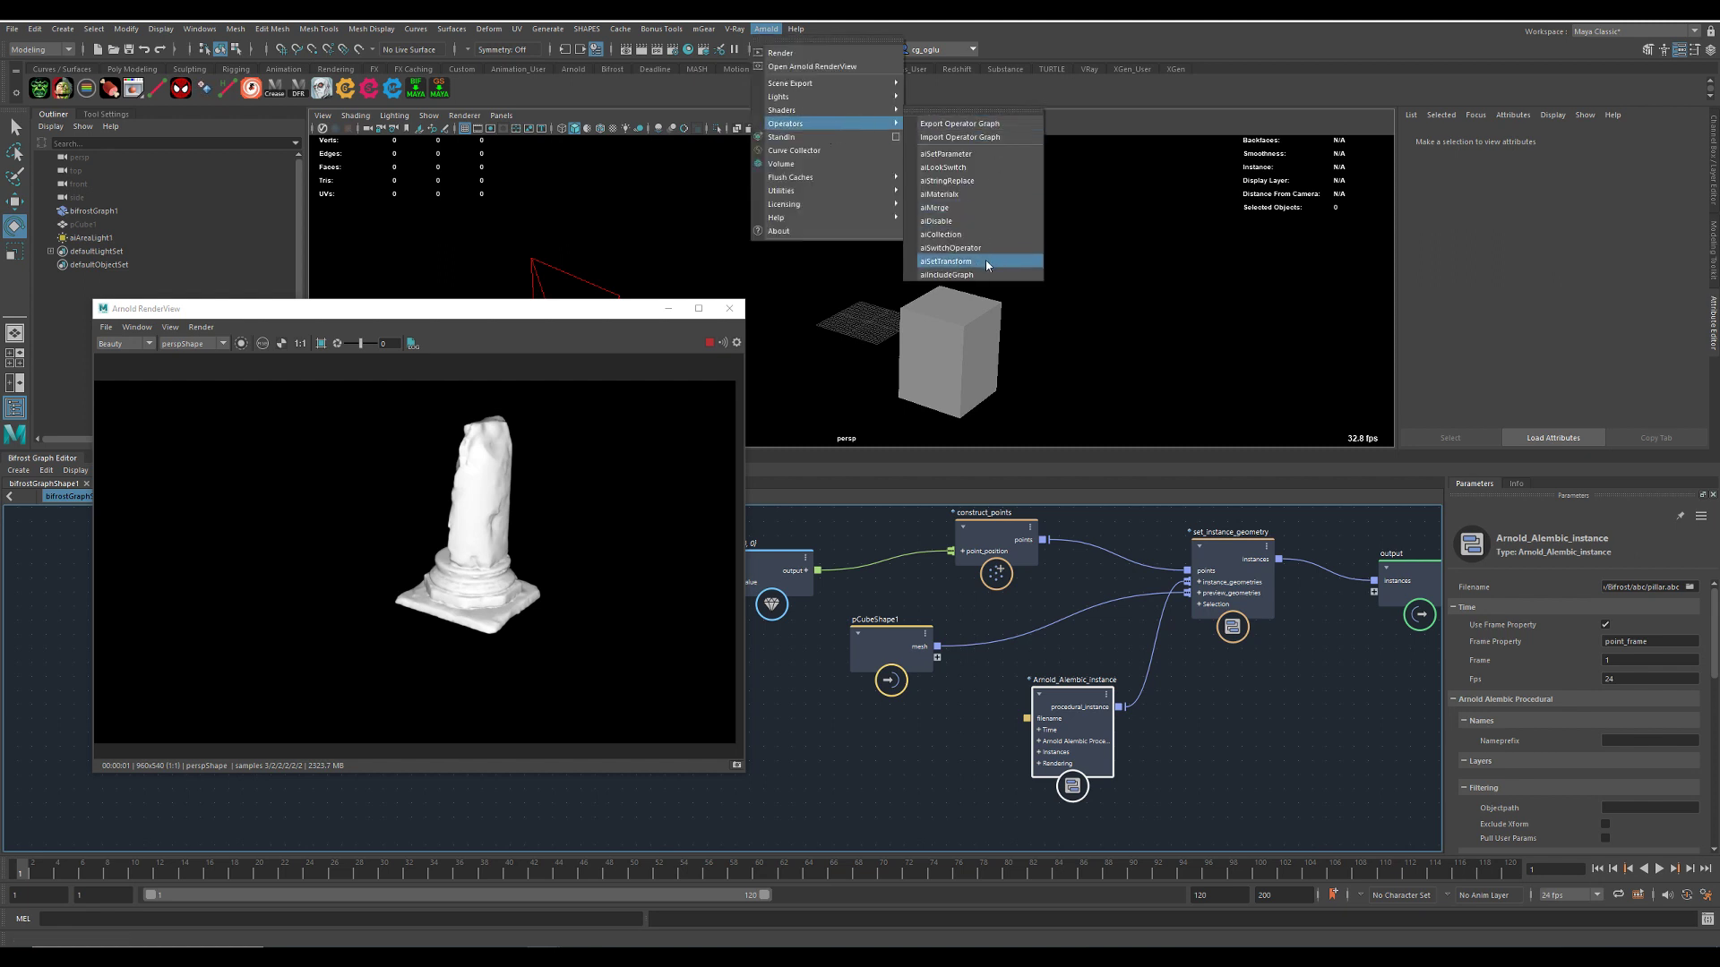
pyautogui.click(949, 194)
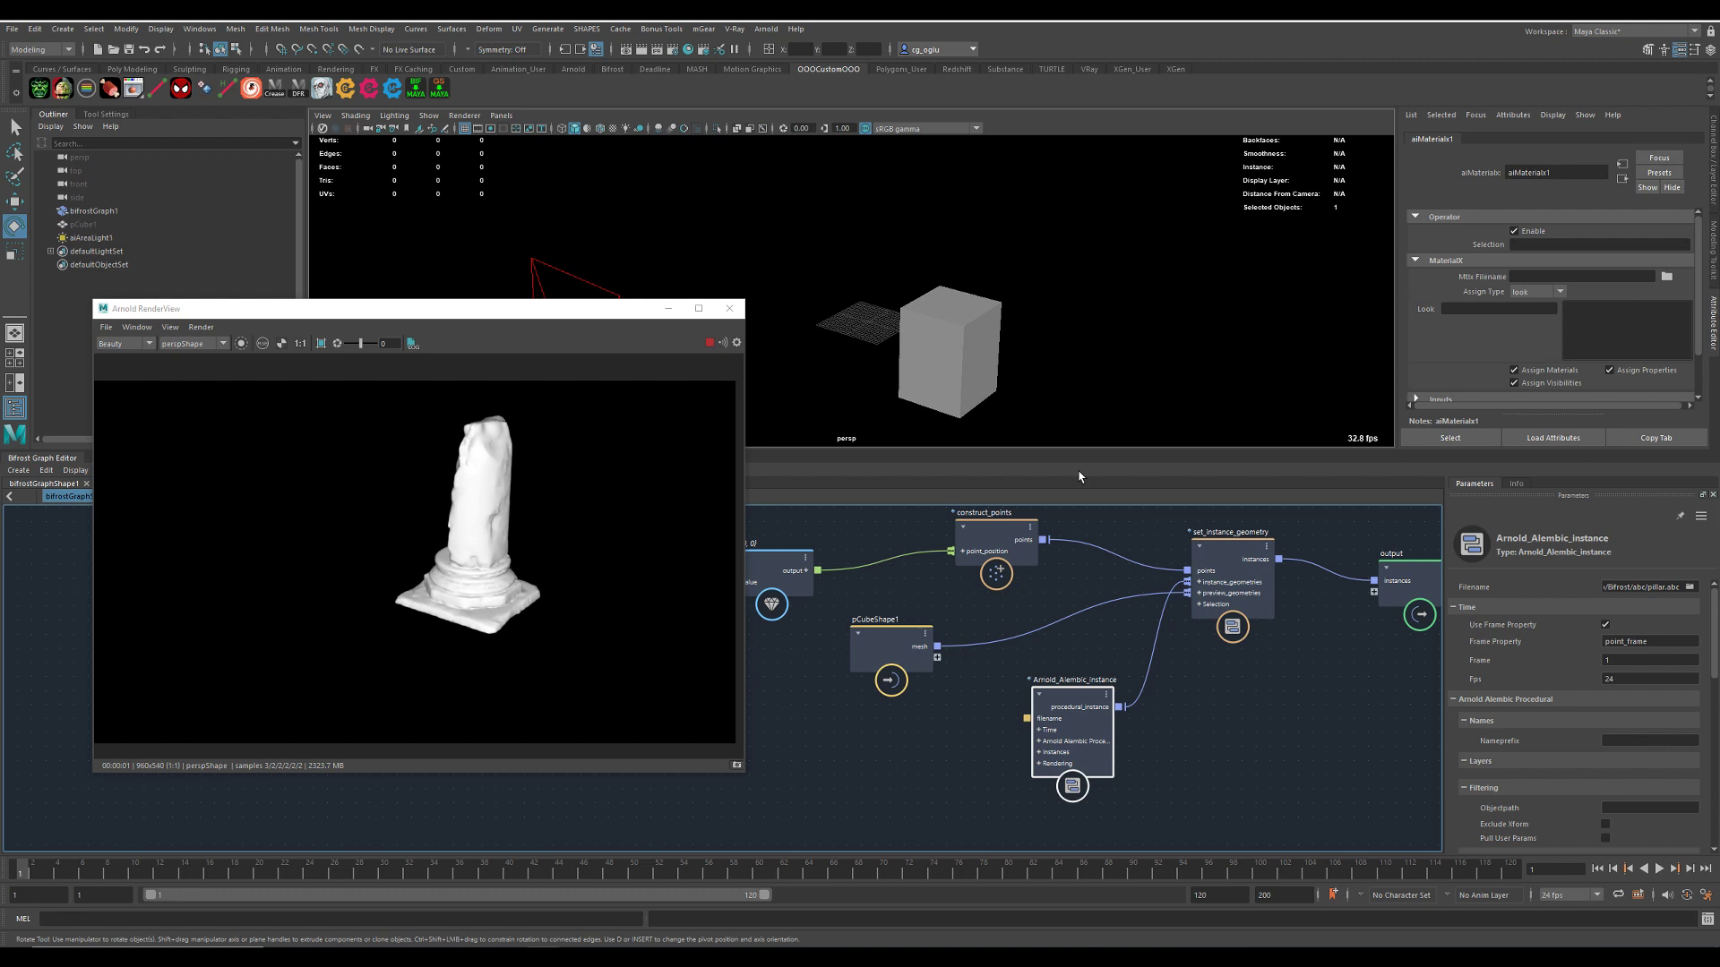
pyautogui.click(729, 309)
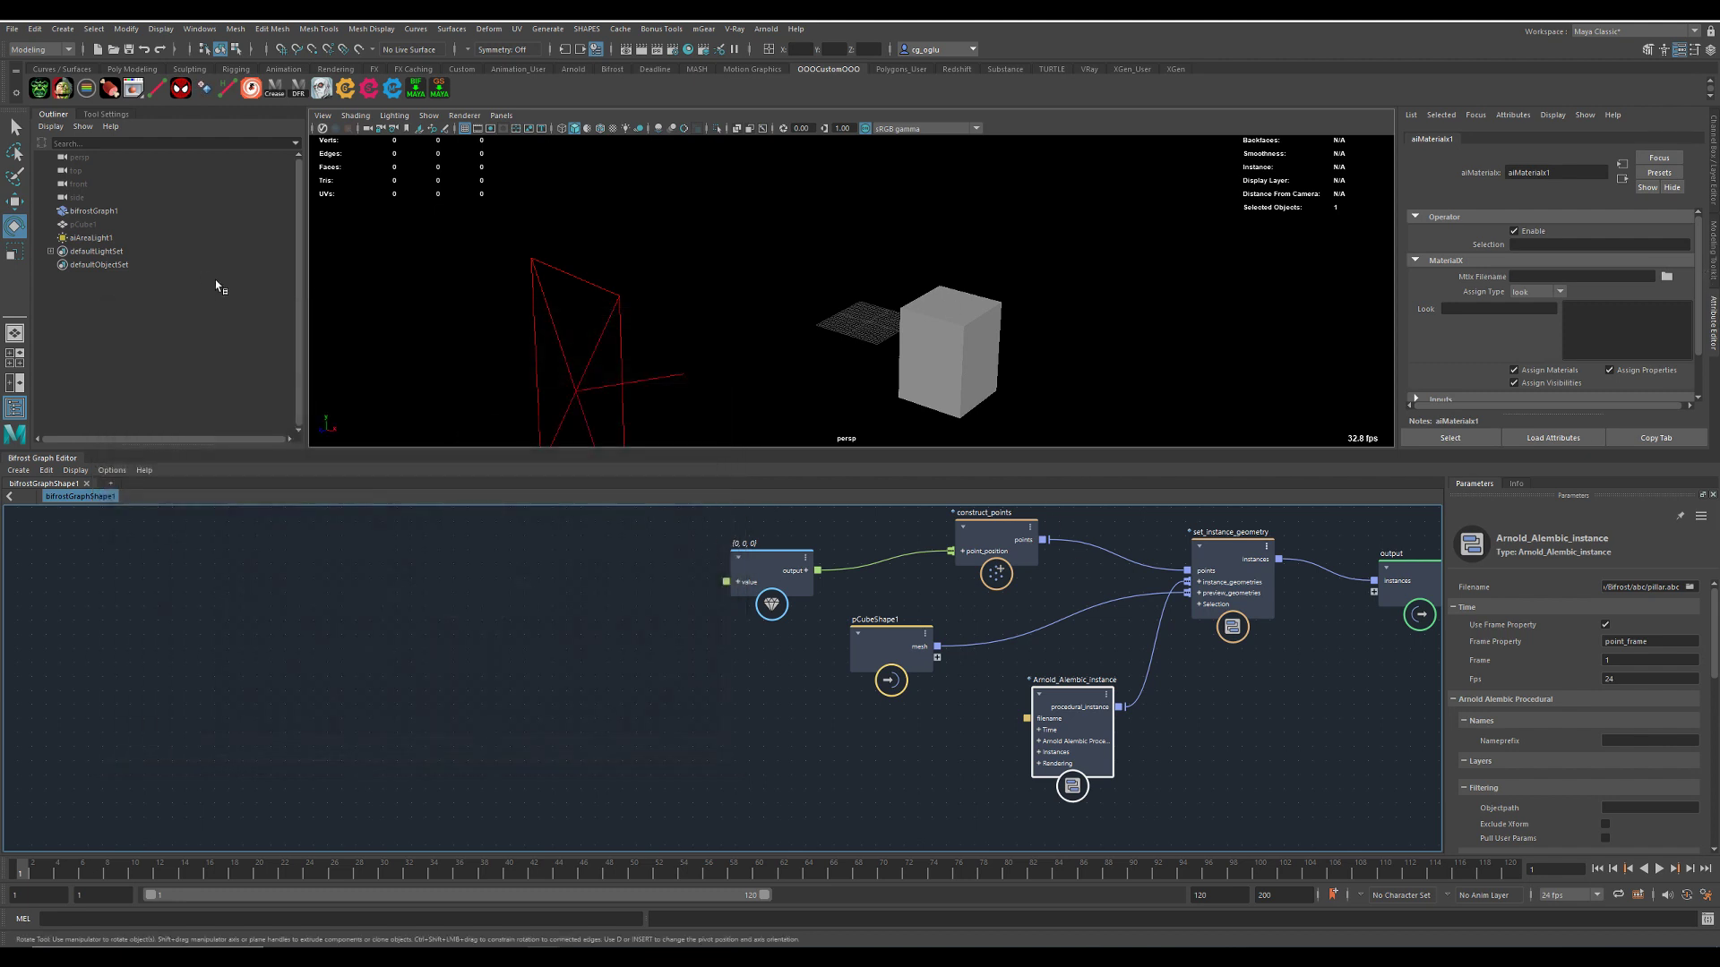
pyautogui.click(47, 118)
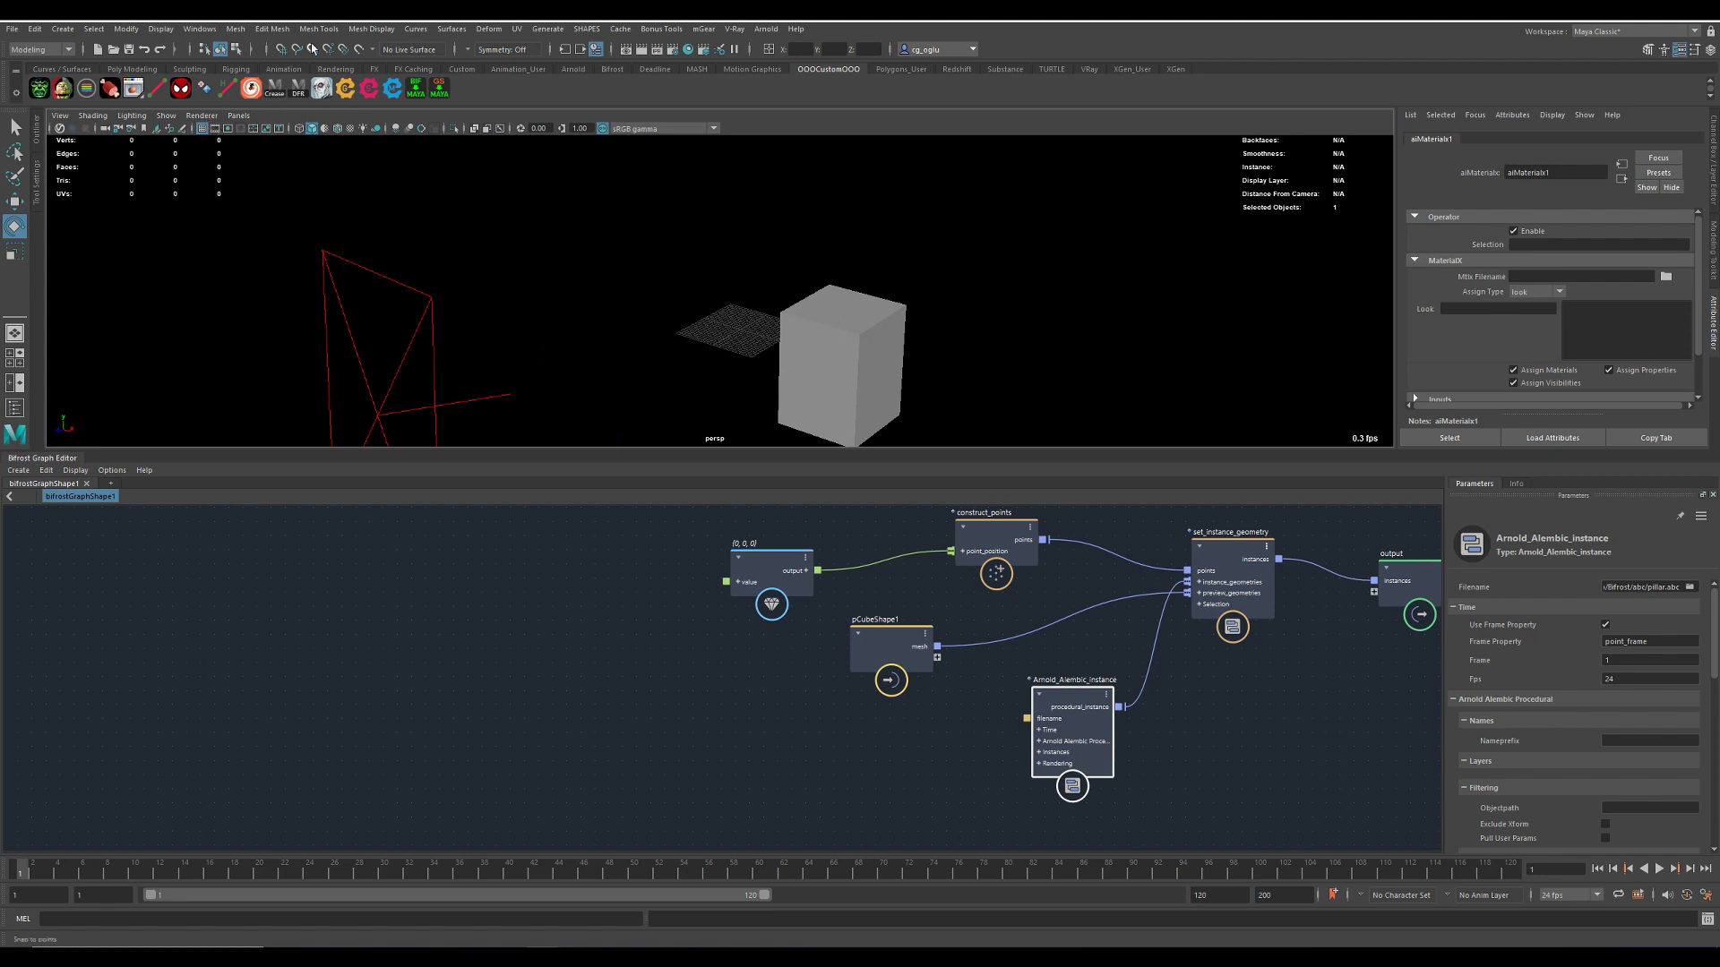
pyautogui.click(199, 31)
pyautogui.click(242, 191)
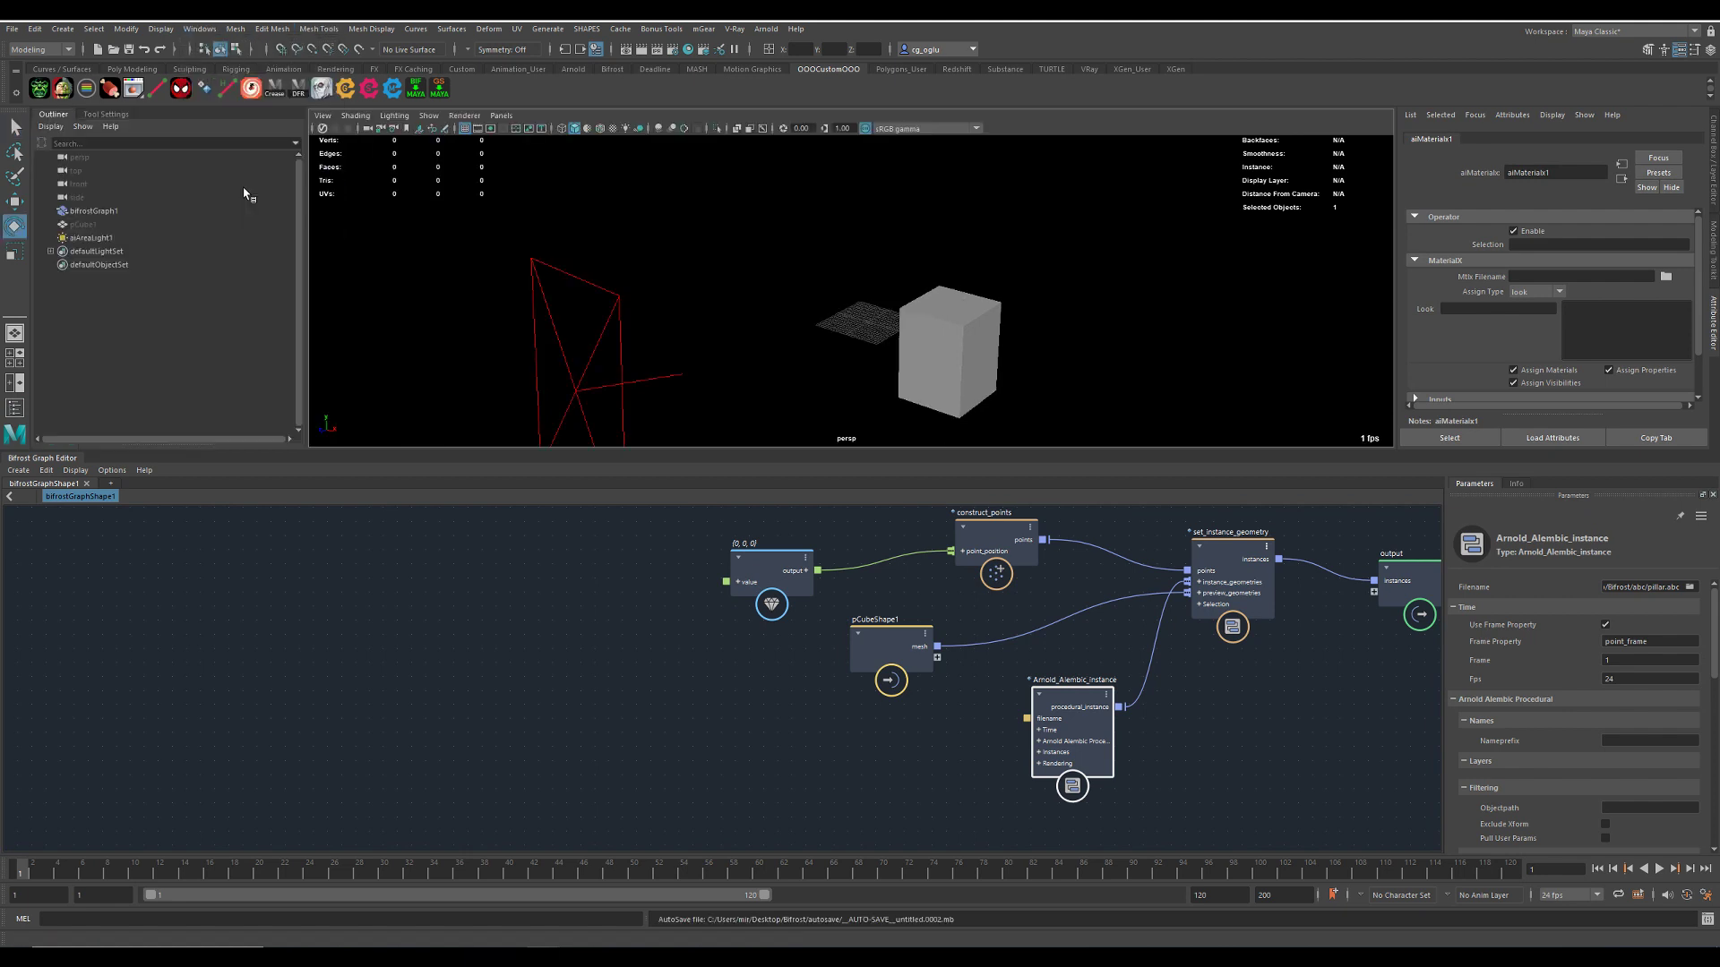
# - Turn off DAG Objects Only in the Outliner and bring the aiMaterialx1 operator into the Bifrost graph
pyautogui.click(51, 127)
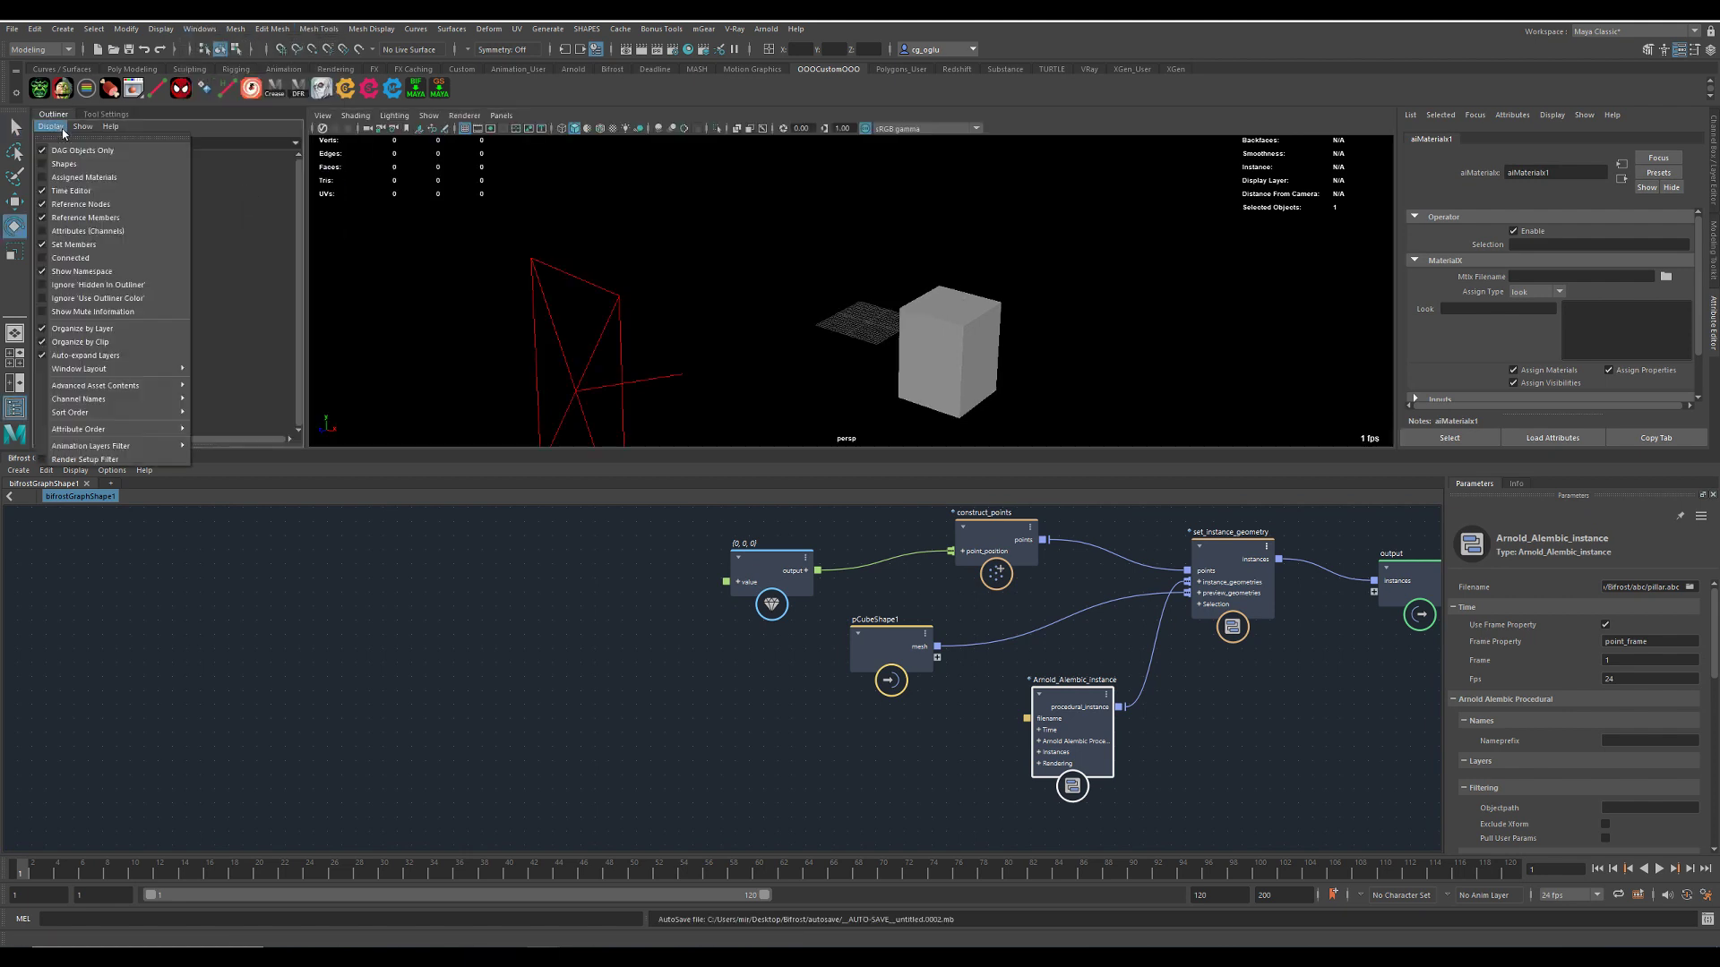
pyautogui.click(89, 159)
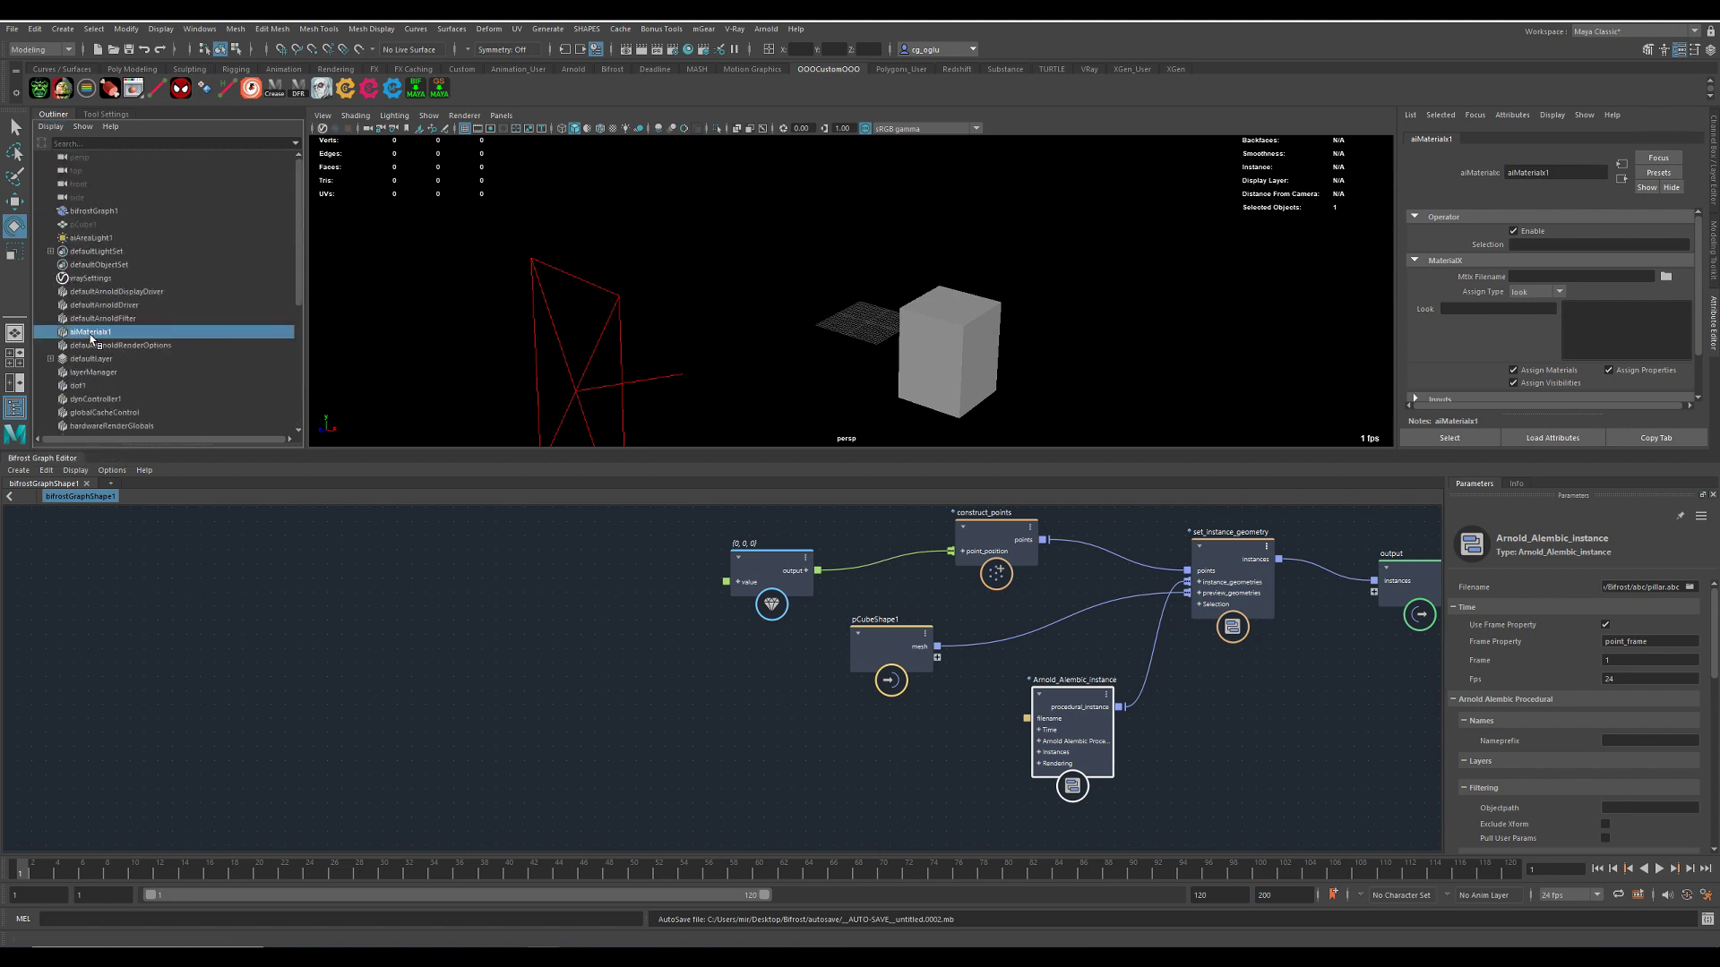
pyautogui.moveTo(412, 556); pyautogui.dragTo(568, 677, button='middle')
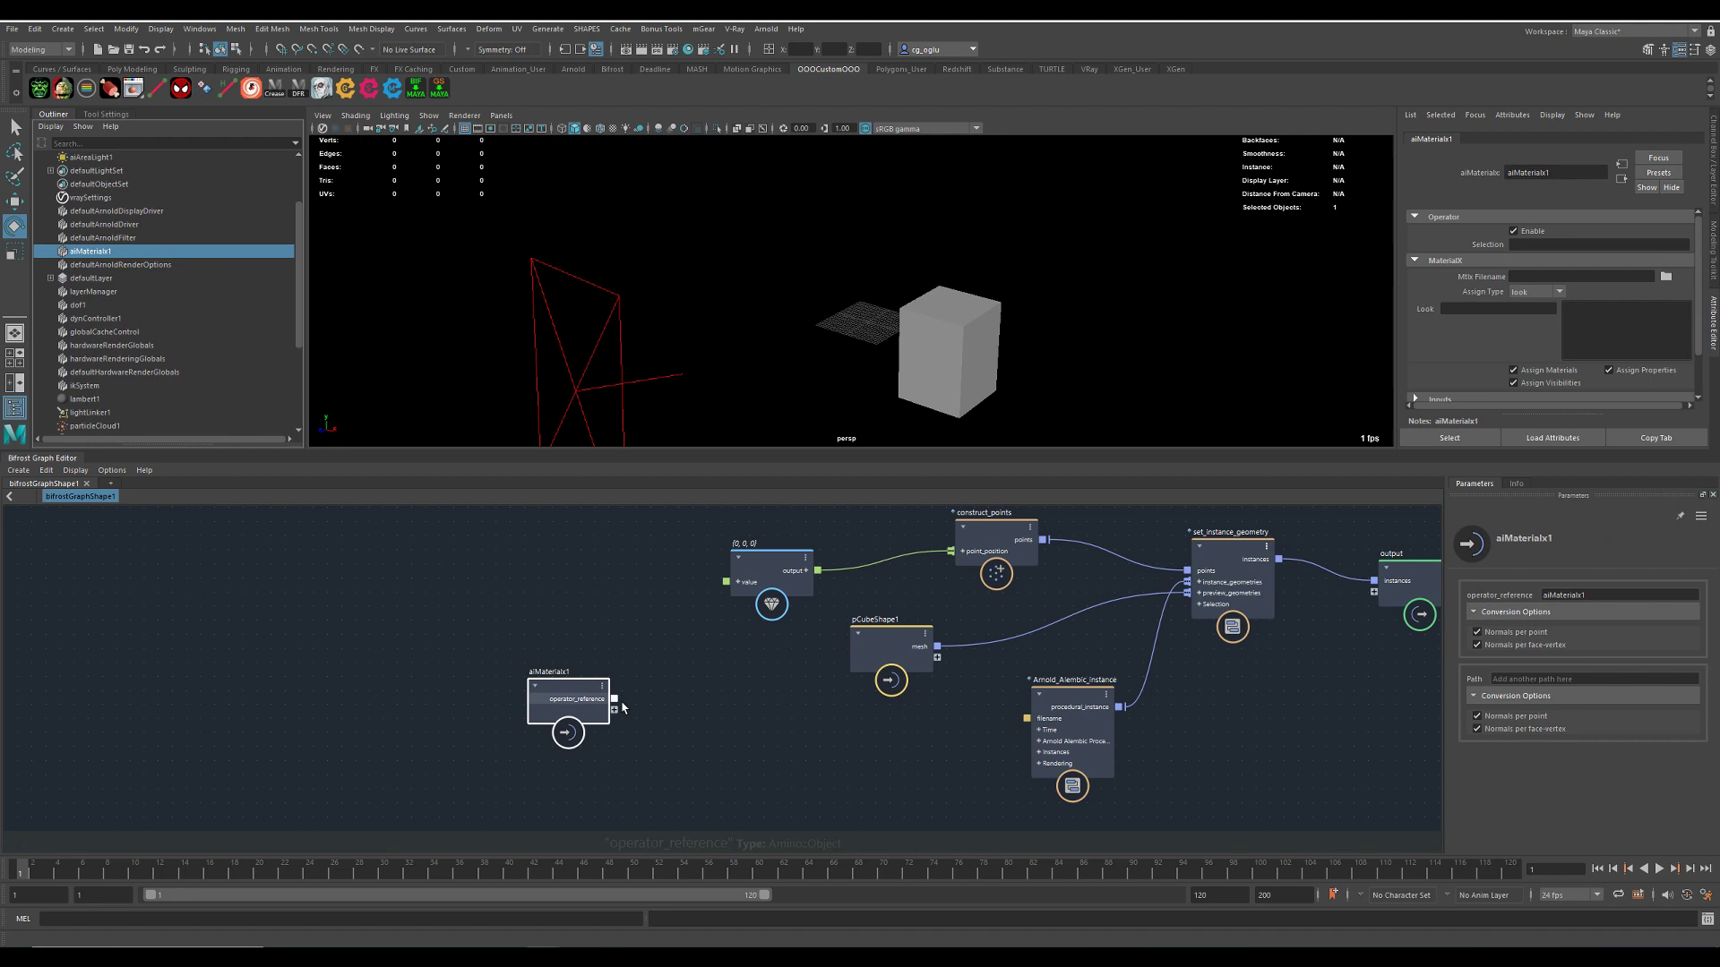
# - Expand the Rendering inputs of Arnold_Alembic_instance and connect aiMaterialx1's operator_reference output to the operators port
pyautogui.moveTo(613, 705); pyautogui.dragTo(1004, 769)
pyautogui.click(1039, 742)
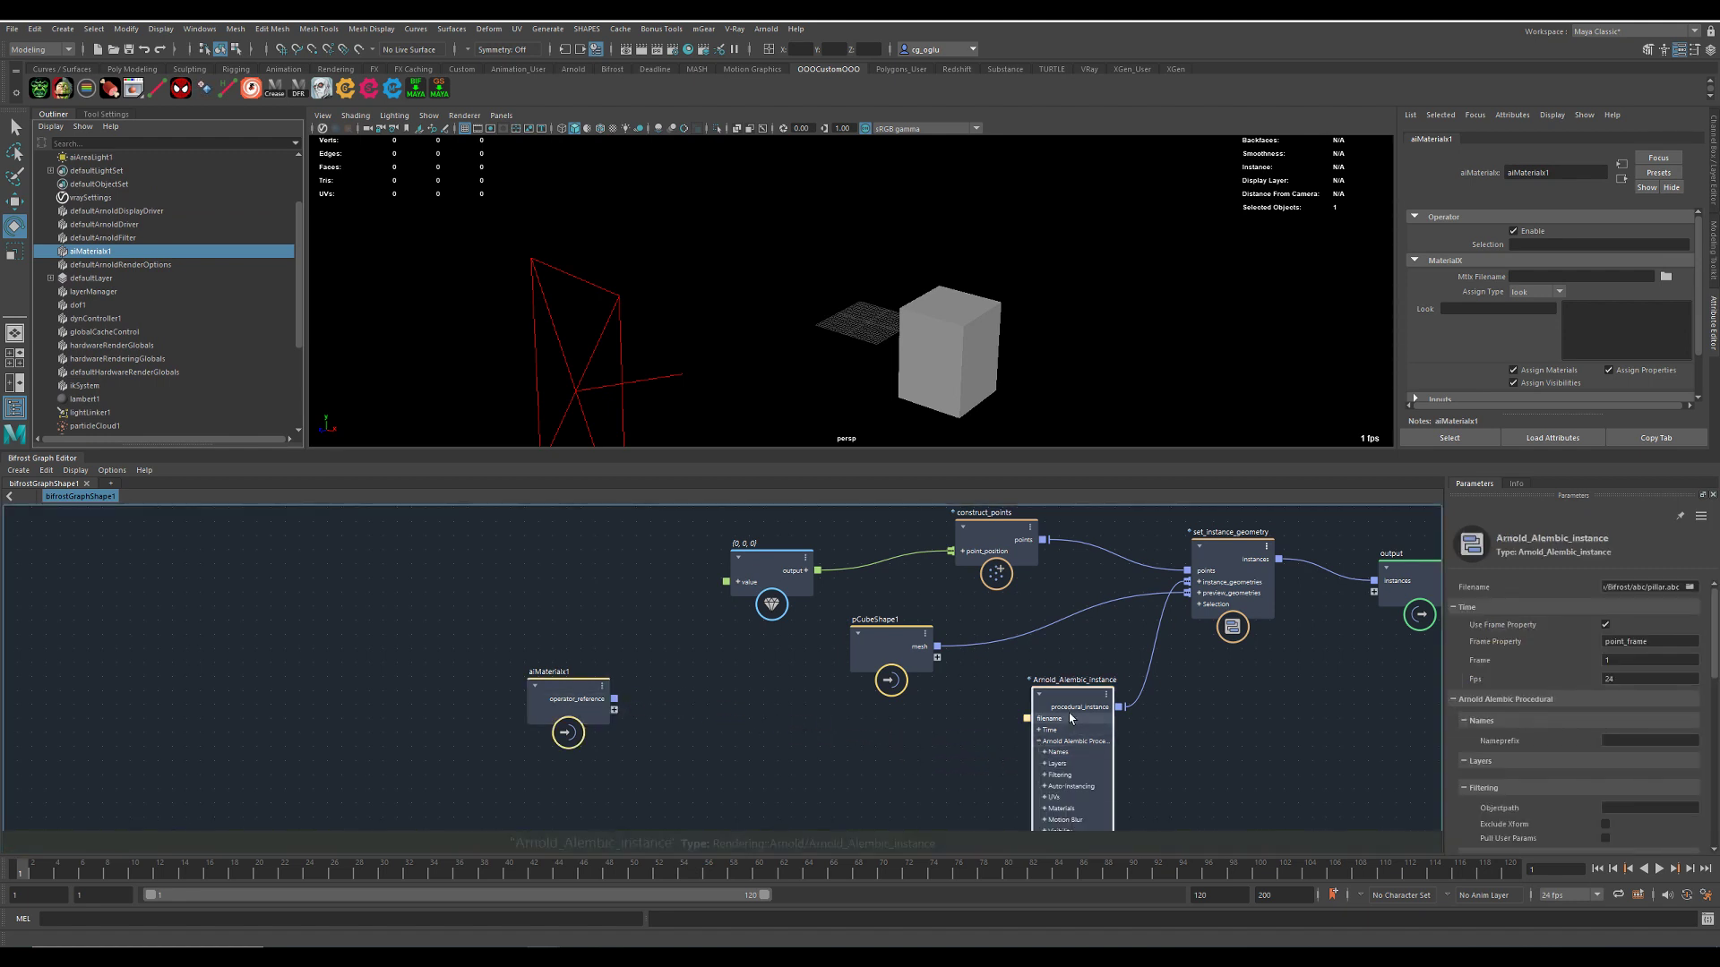
pyautogui.moveTo(1069, 696); pyautogui.dragTo(1061, 638)
pyautogui.scroll(-2, 1159, 768)
pyautogui.keyDown('alt'); pyautogui.moveTo(1155, 776); pyautogui.dragTo(1080, 713, button='middle'); pyautogui.keyUp('alt')
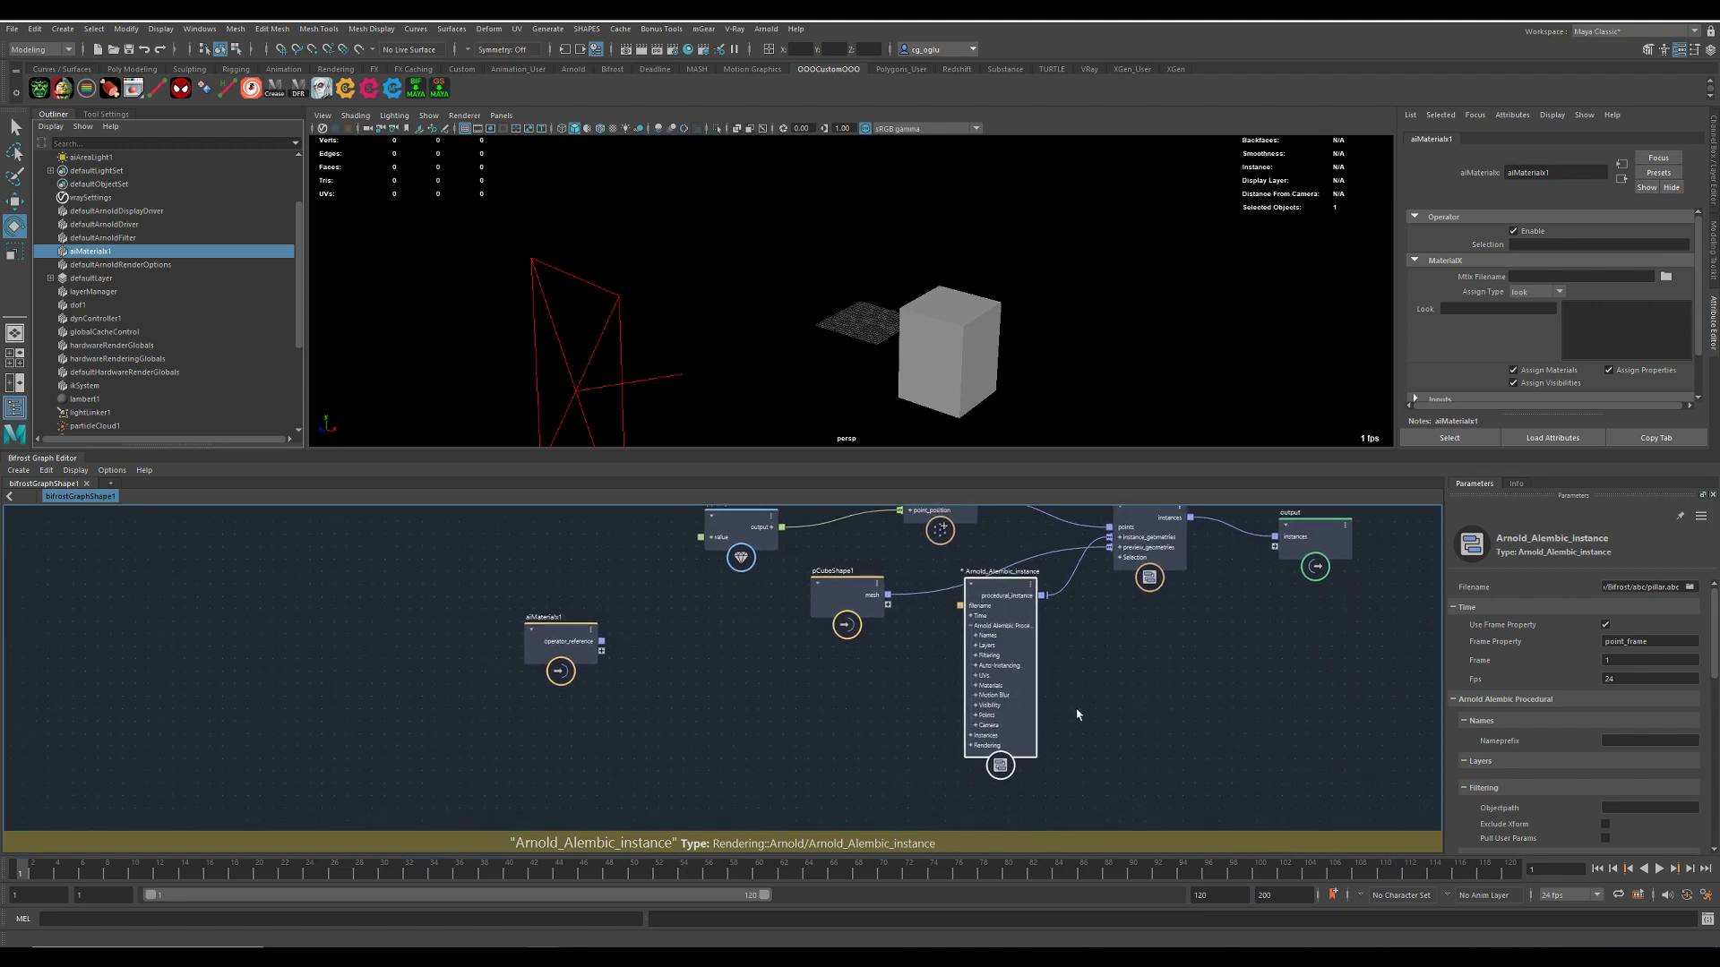
pyautogui.scroll(2, 1078, 713)
pyautogui.click(972, 749)
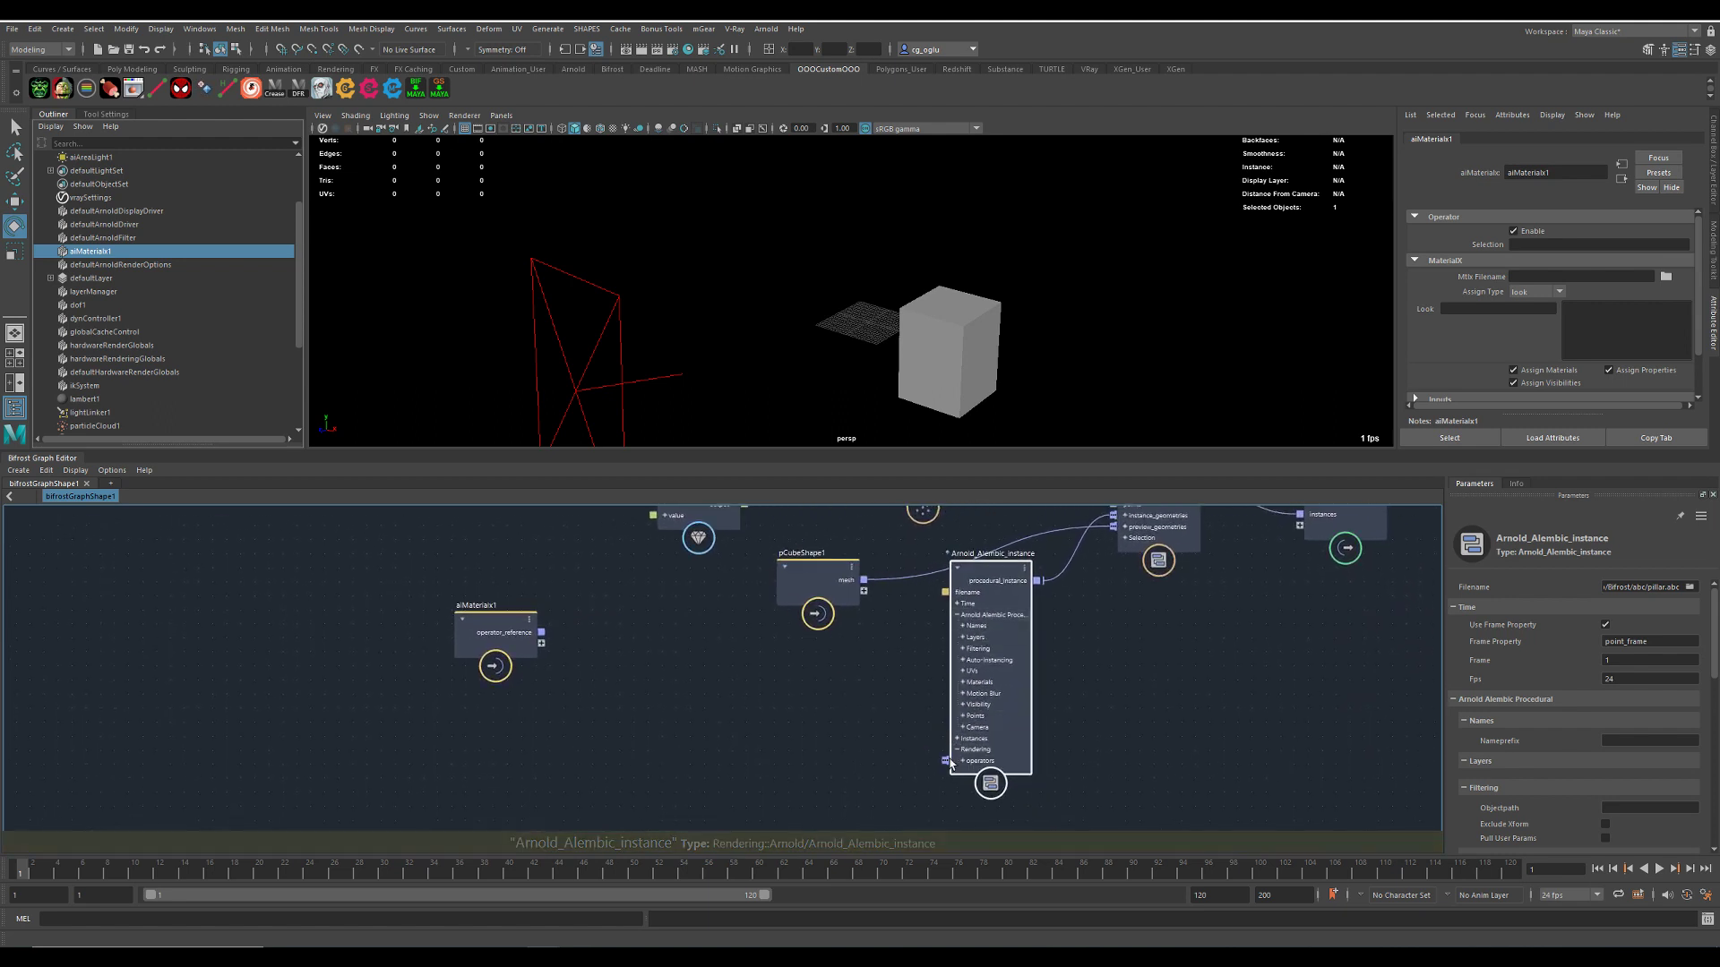
pyautogui.moveTo(541, 633); pyautogui.dragTo(945, 760)
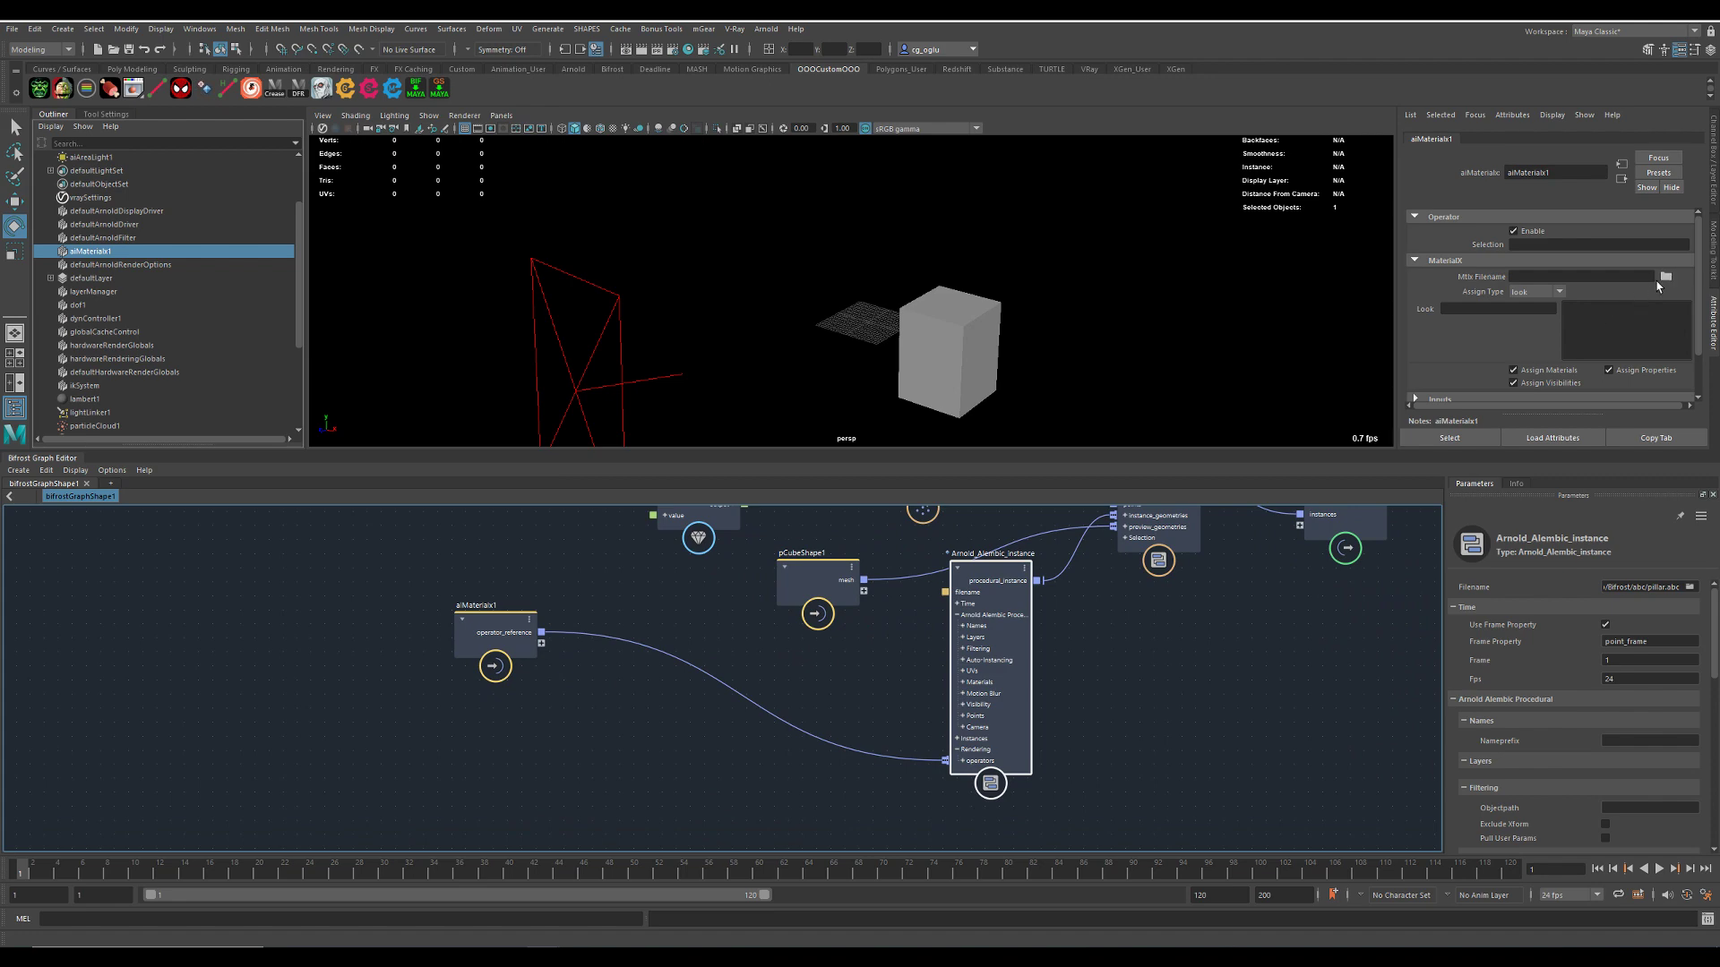
# - Load pillar_mat.mtlx from the mtlX folder into the aiMaterialx1 operator and choose its look A
pyautogui.click(1663, 279)
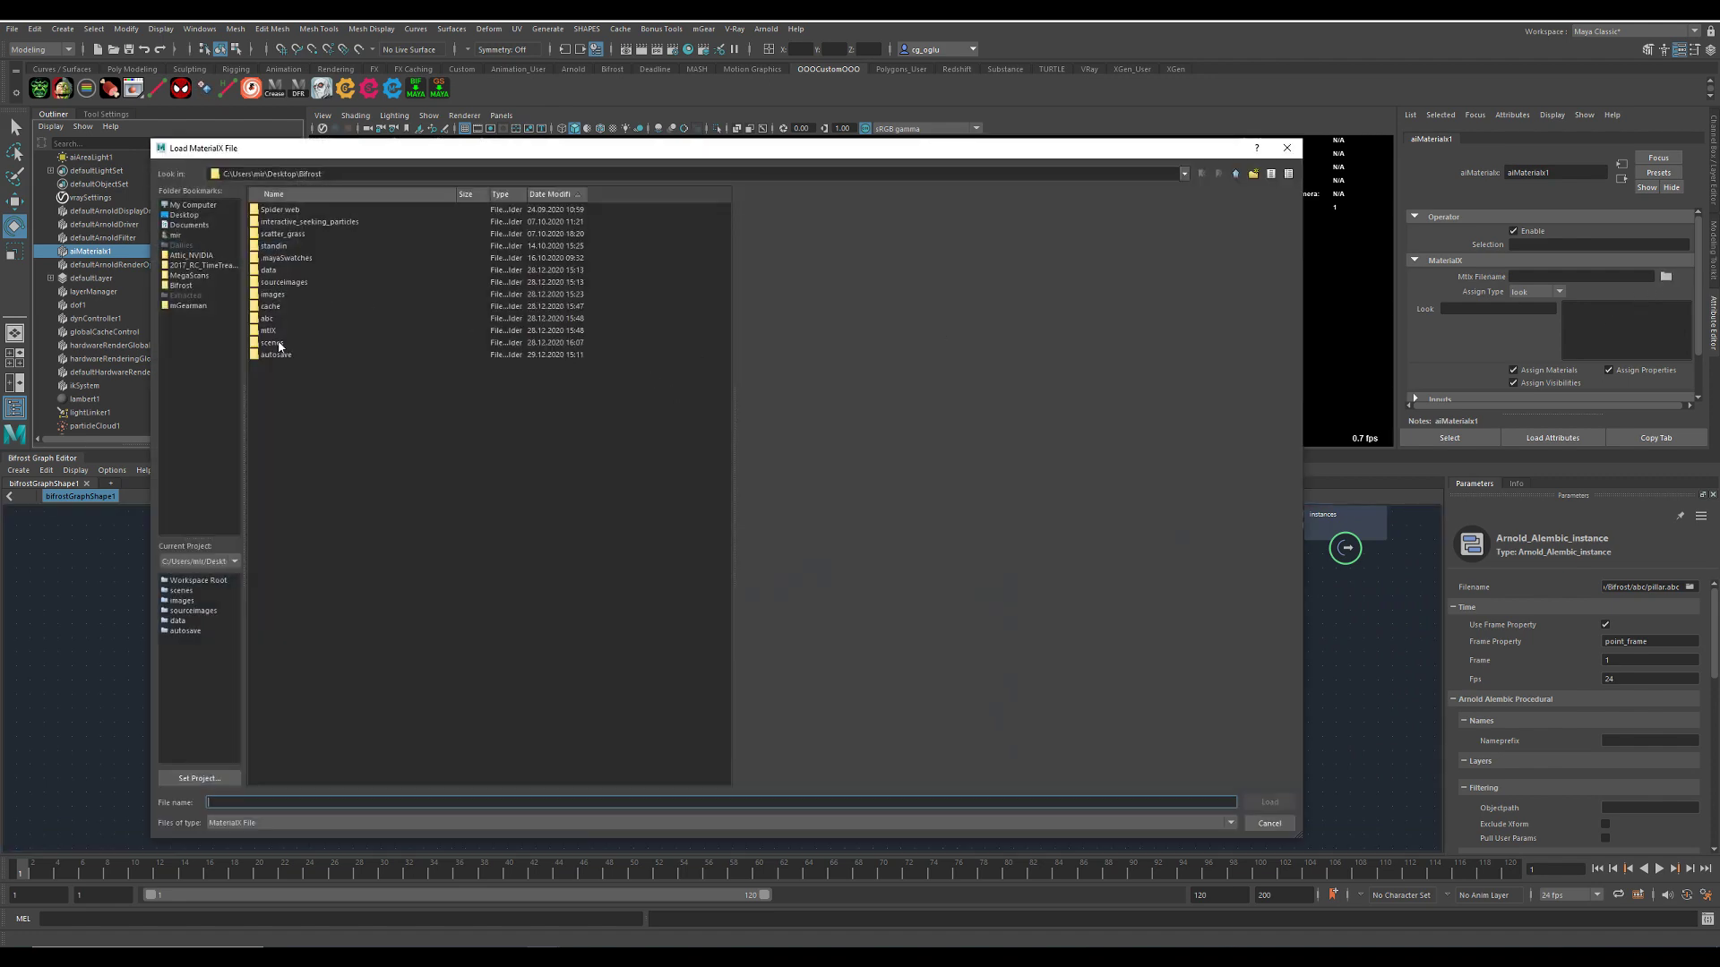
pyautogui.doubleClick(272, 331)
pyautogui.click(304, 211)
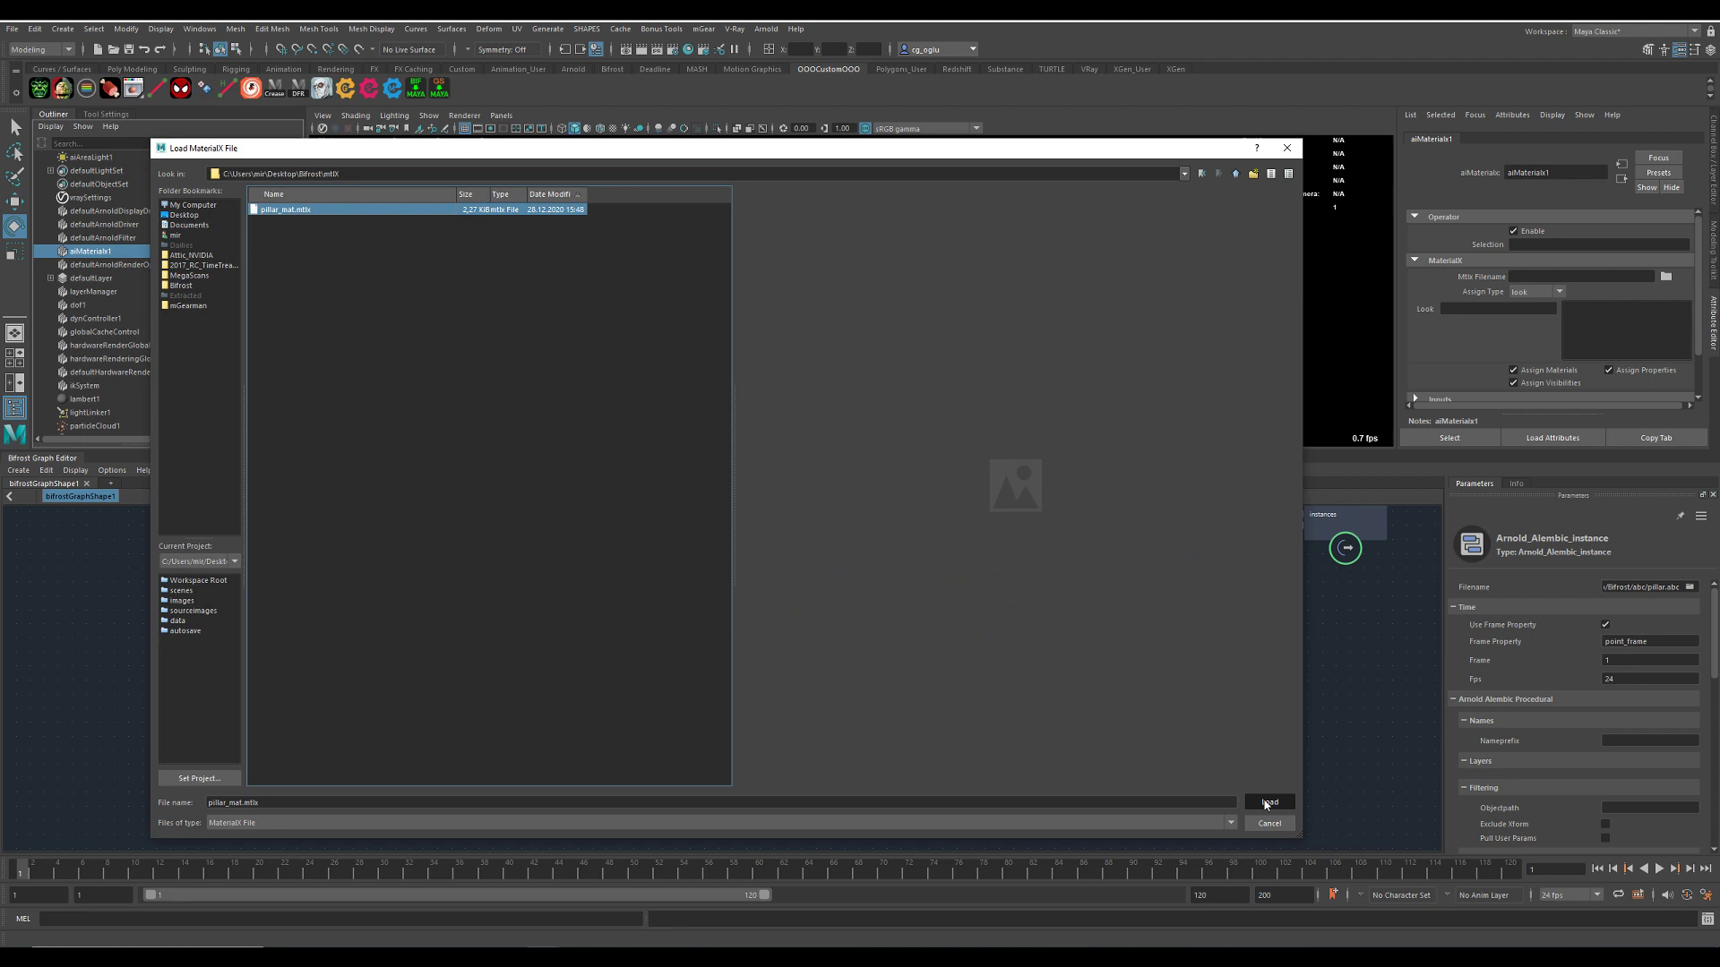
pyautogui.click(1269, 801)
pyautogui.moveTo(501, 638); pyautogui.dragTo(557, 668)
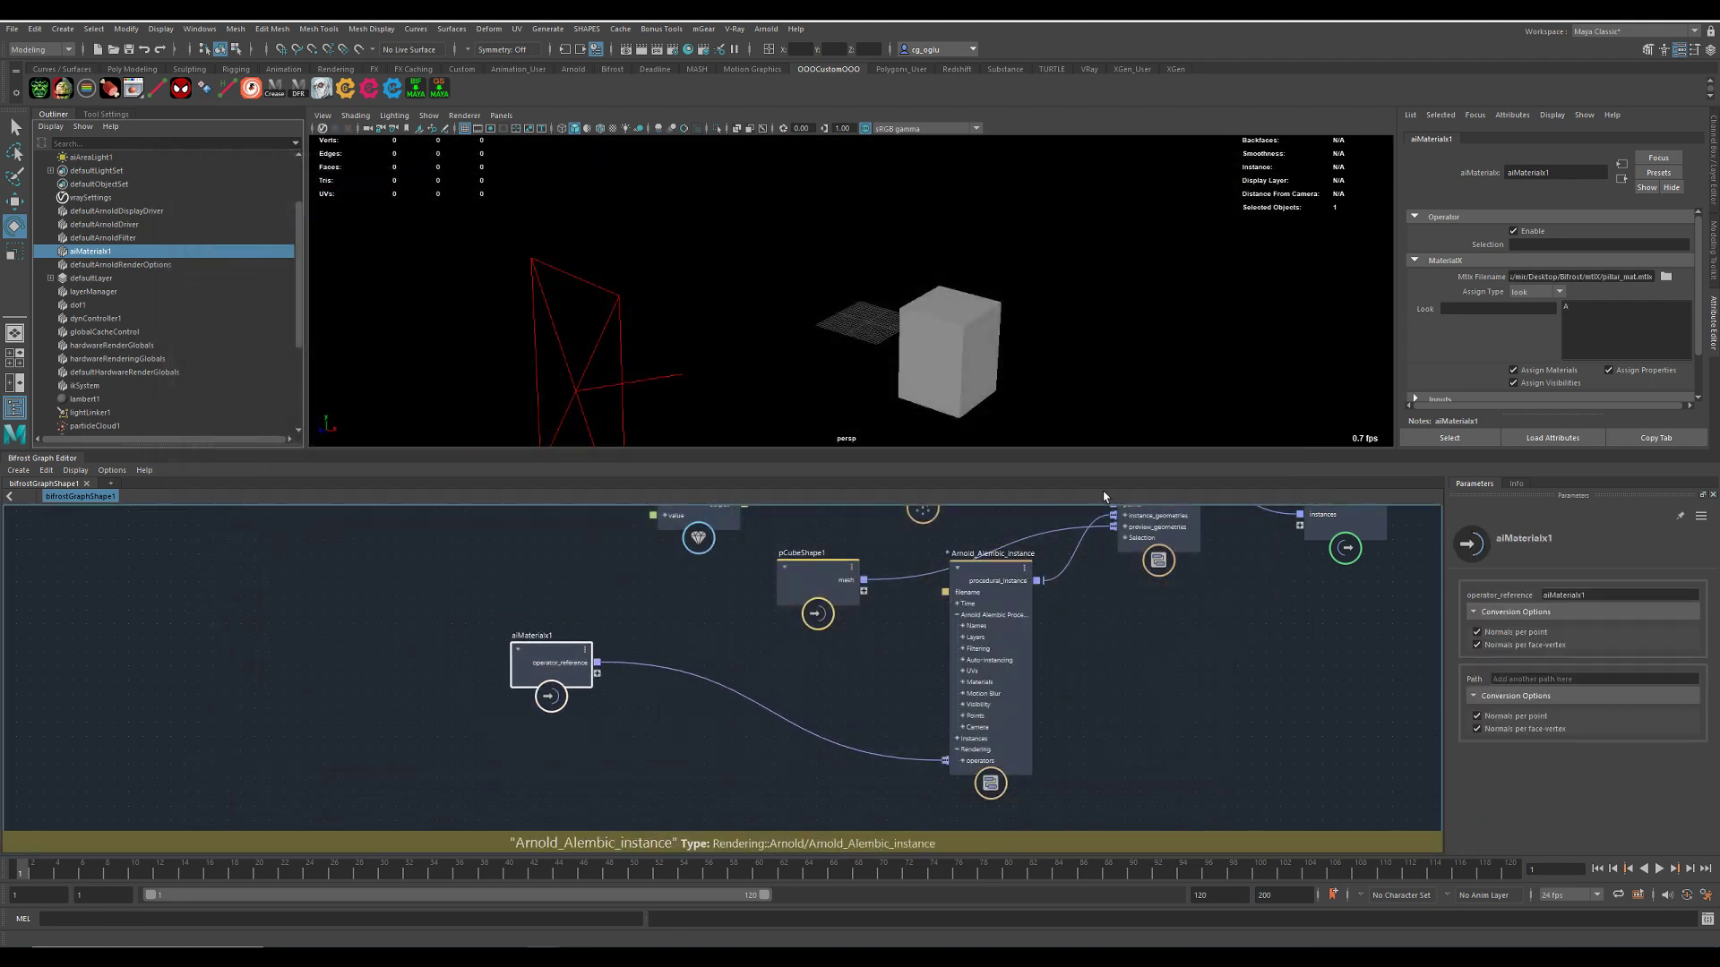
pyautogui.click(1565, 306)
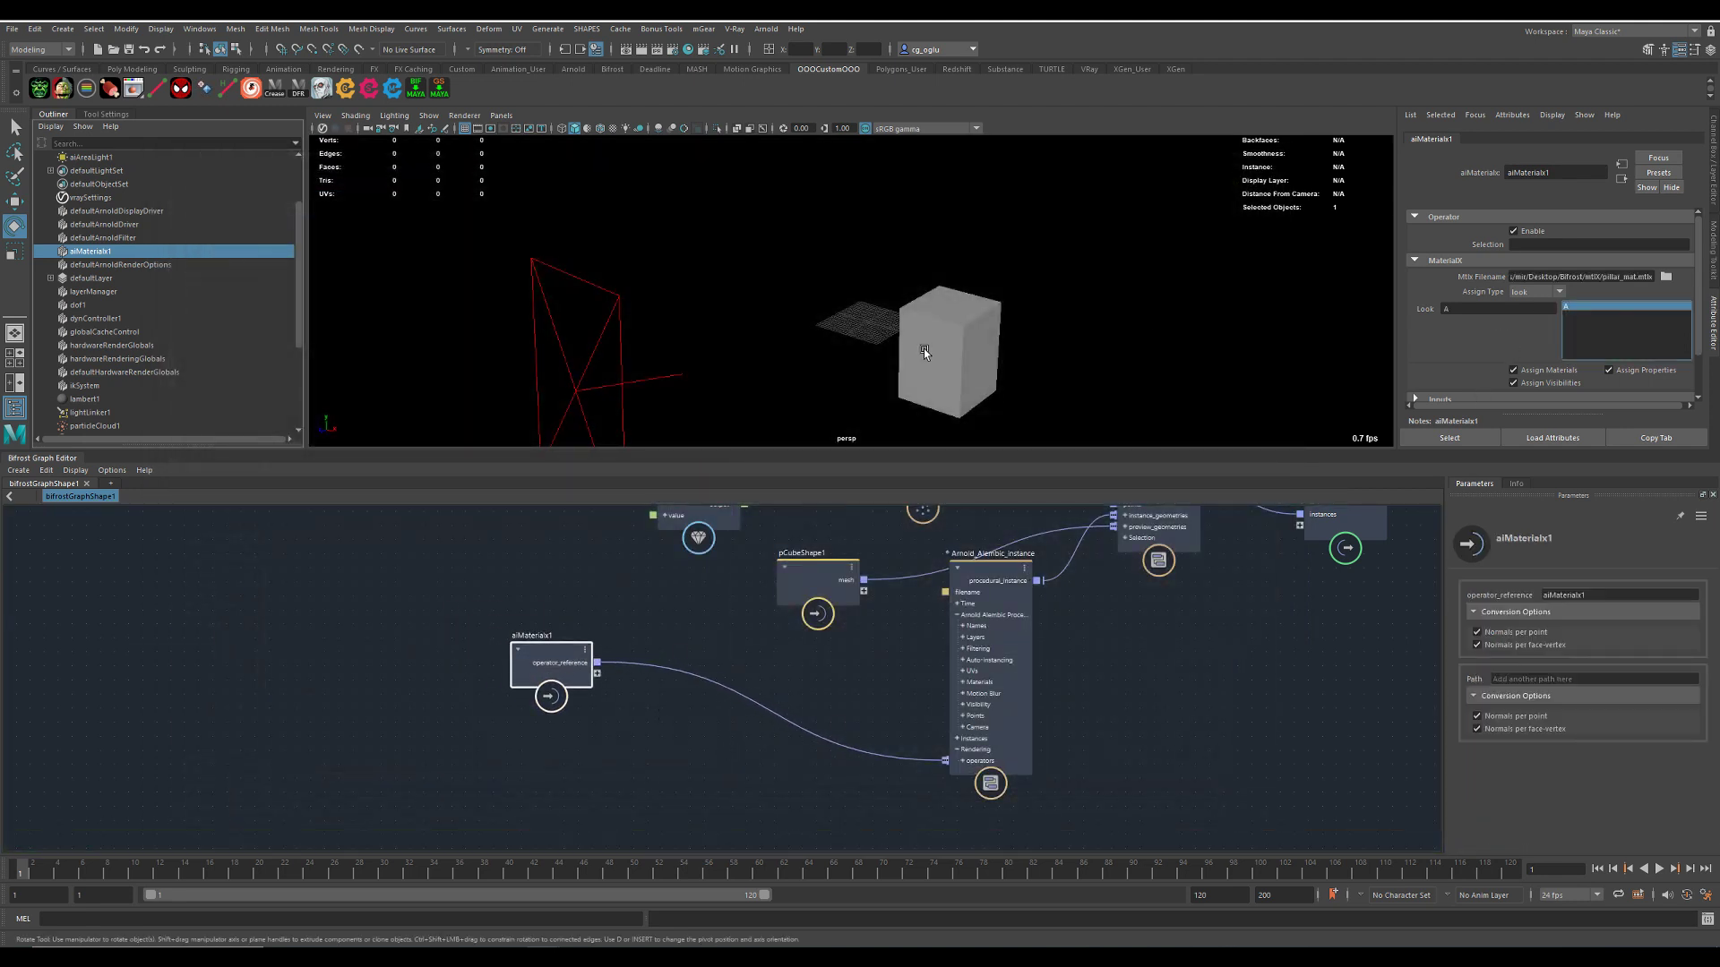
# - Reopen the Arnold RenderView, restart the interactive render, and view the pillar from a lower angle
pyautogui.click(766, 28)
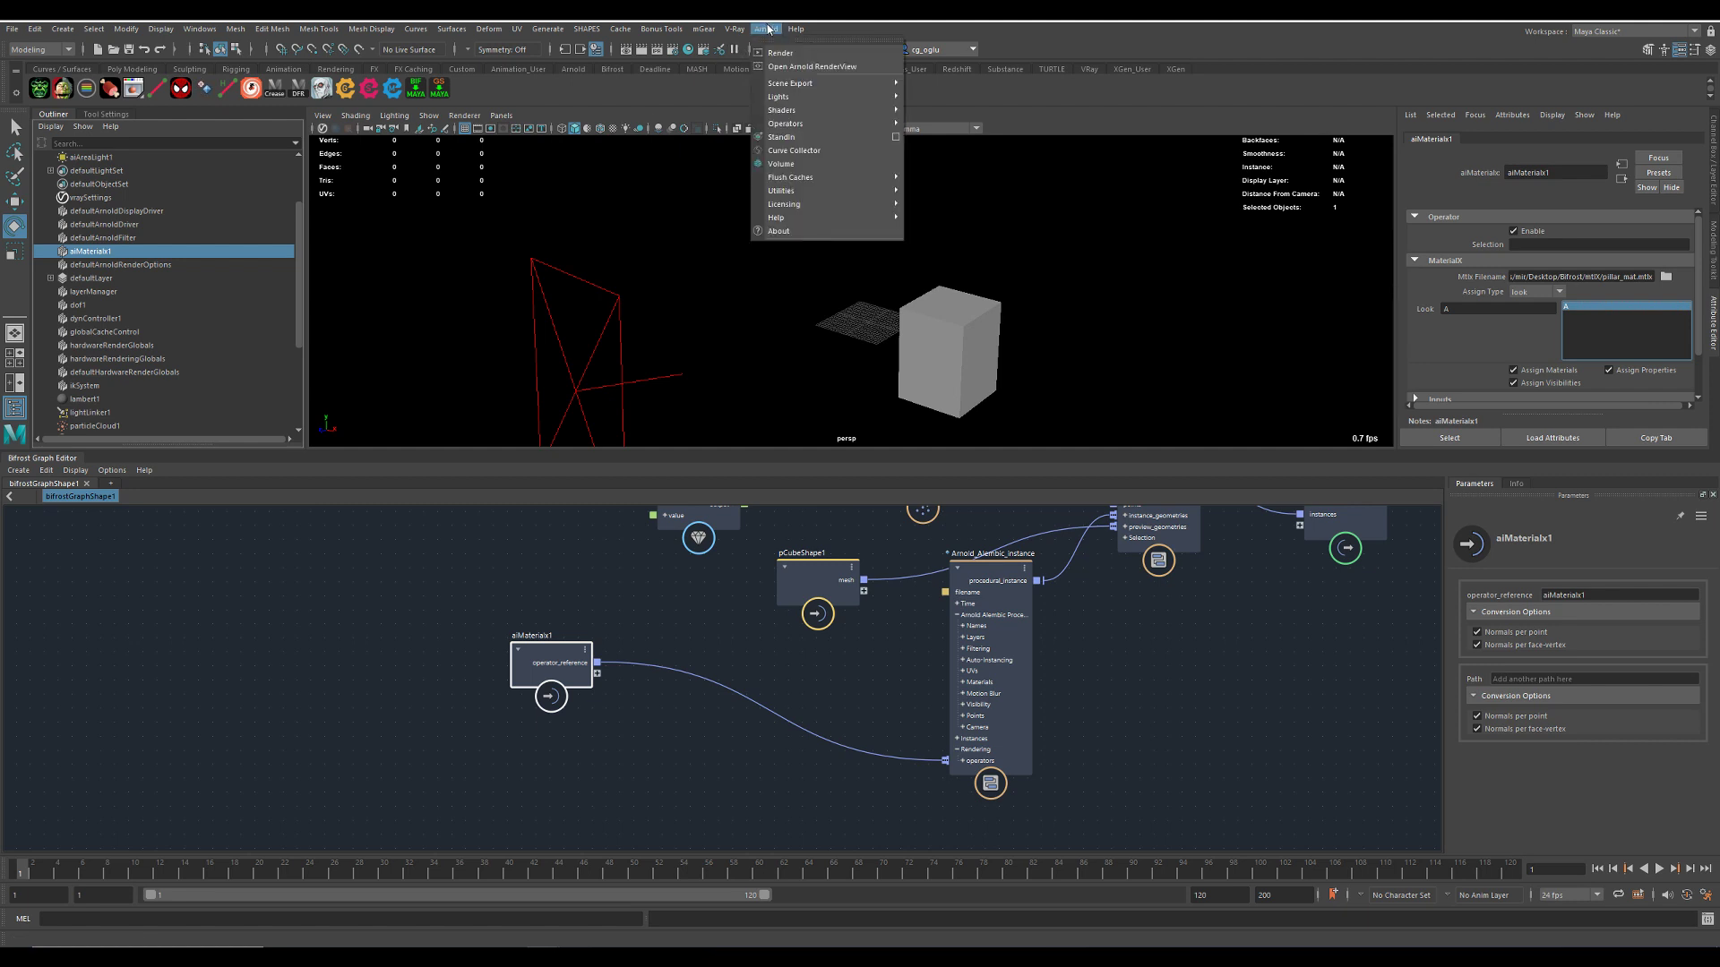
pyautogui.click(806, 60)
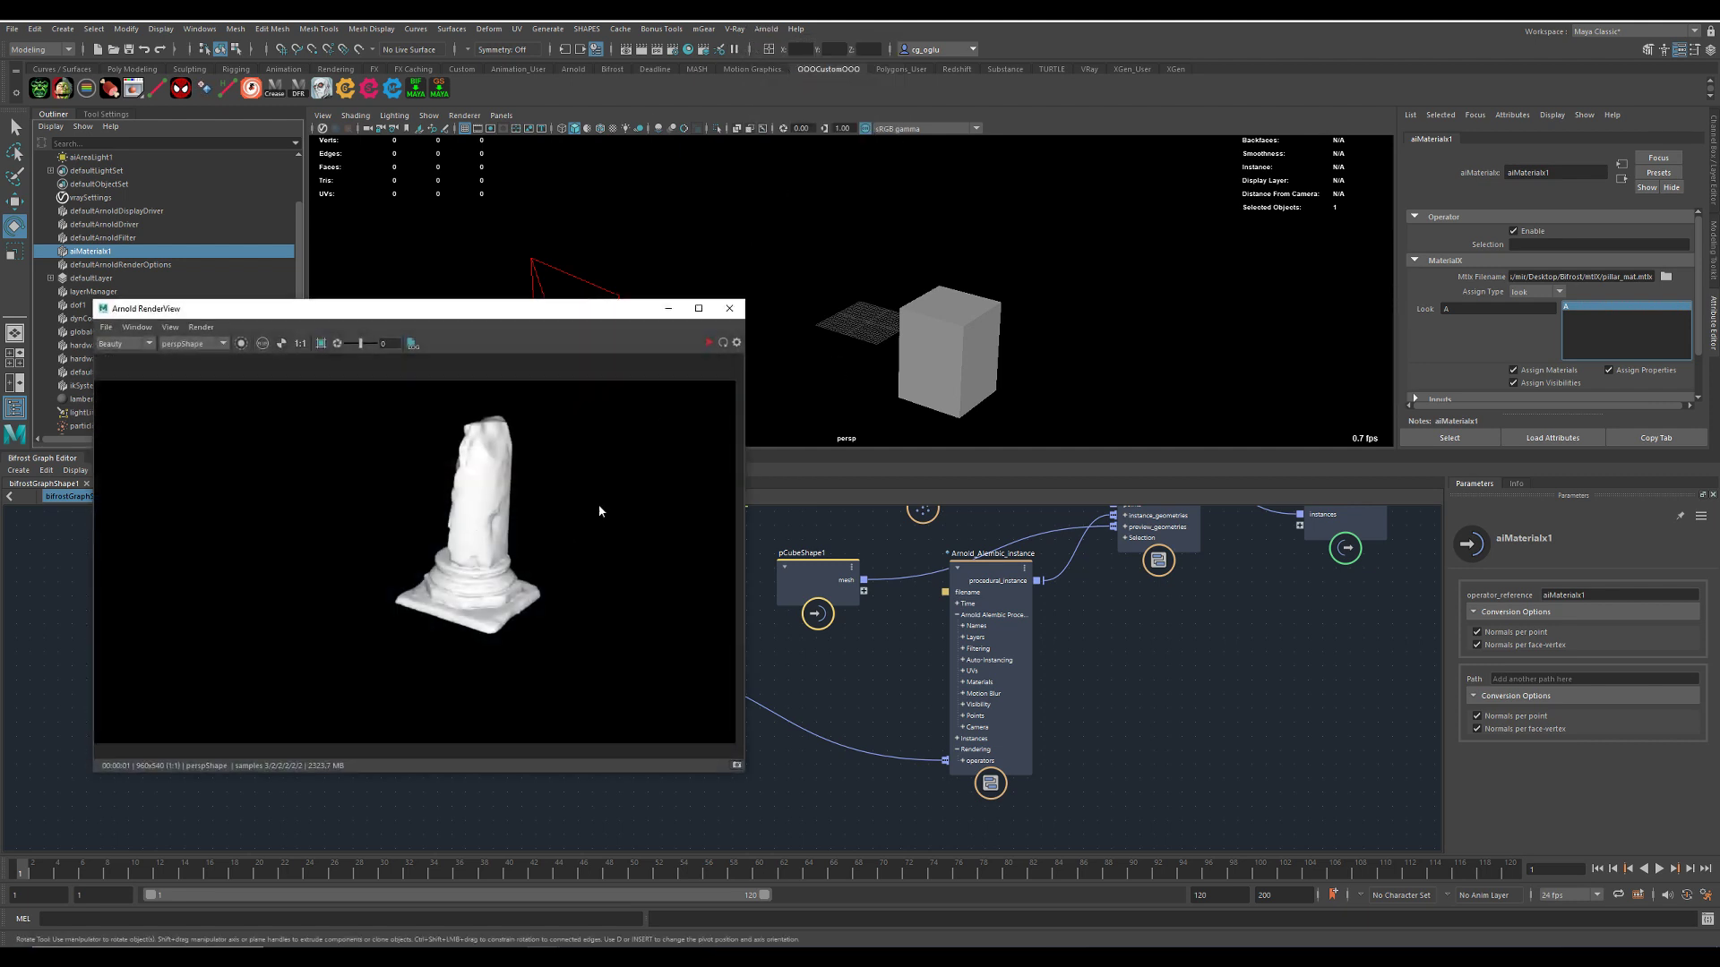
pyautogui.click(709, 344)
pyautogui.keyDown('alt'); pyautogui.moveTo(975, 344); pyautogui.dragTo(965, 356, button='middle'); pyautogui.keyUp('alt')
pyautogui.keyDown('alt'); pyautogui.moveTo(965, 353); pyautogui.dragTo(927, 358); pyautogui.keyUp('alt')
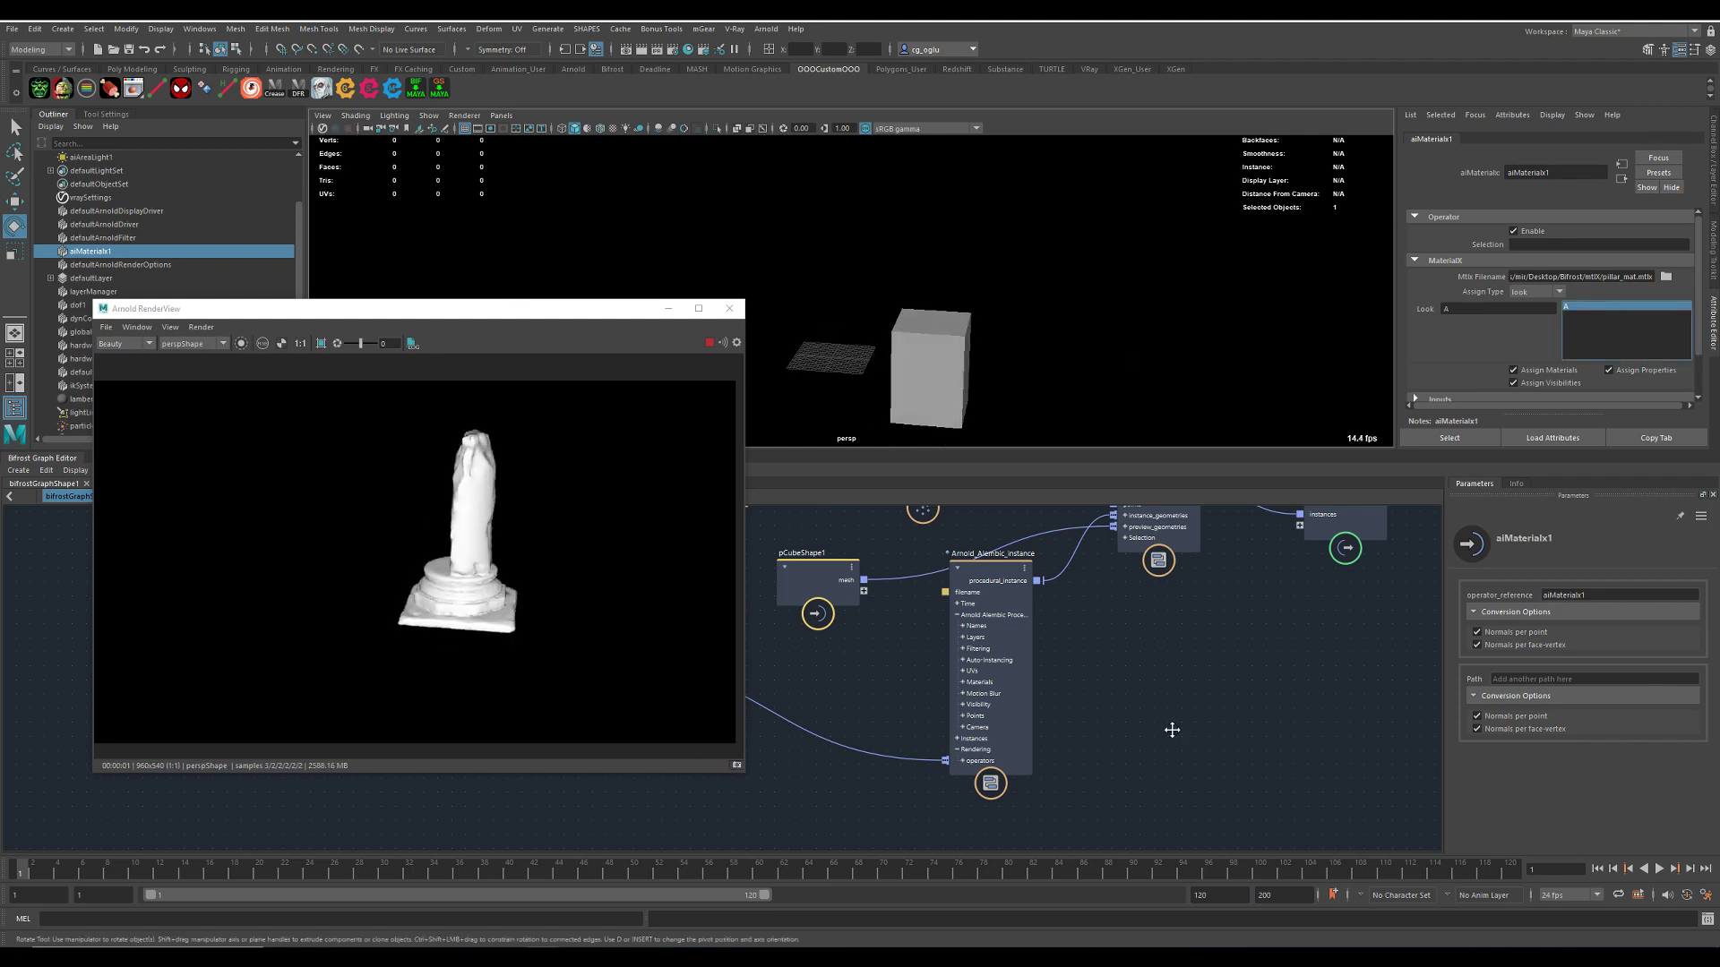
# - Move the aiMaterialx1 node closer to Arnold_Alembic_instance and set the operator's selection to *
pyautogui.keyDown('alt'); pyautogui.moveTo(1169, 727); pyautogui.dragTo(1344, 705, button='middle'); pyautogui.keyUp('alt')
pyautogui.moveTo(752, 641); pyautogui.dragTo(931, 687)
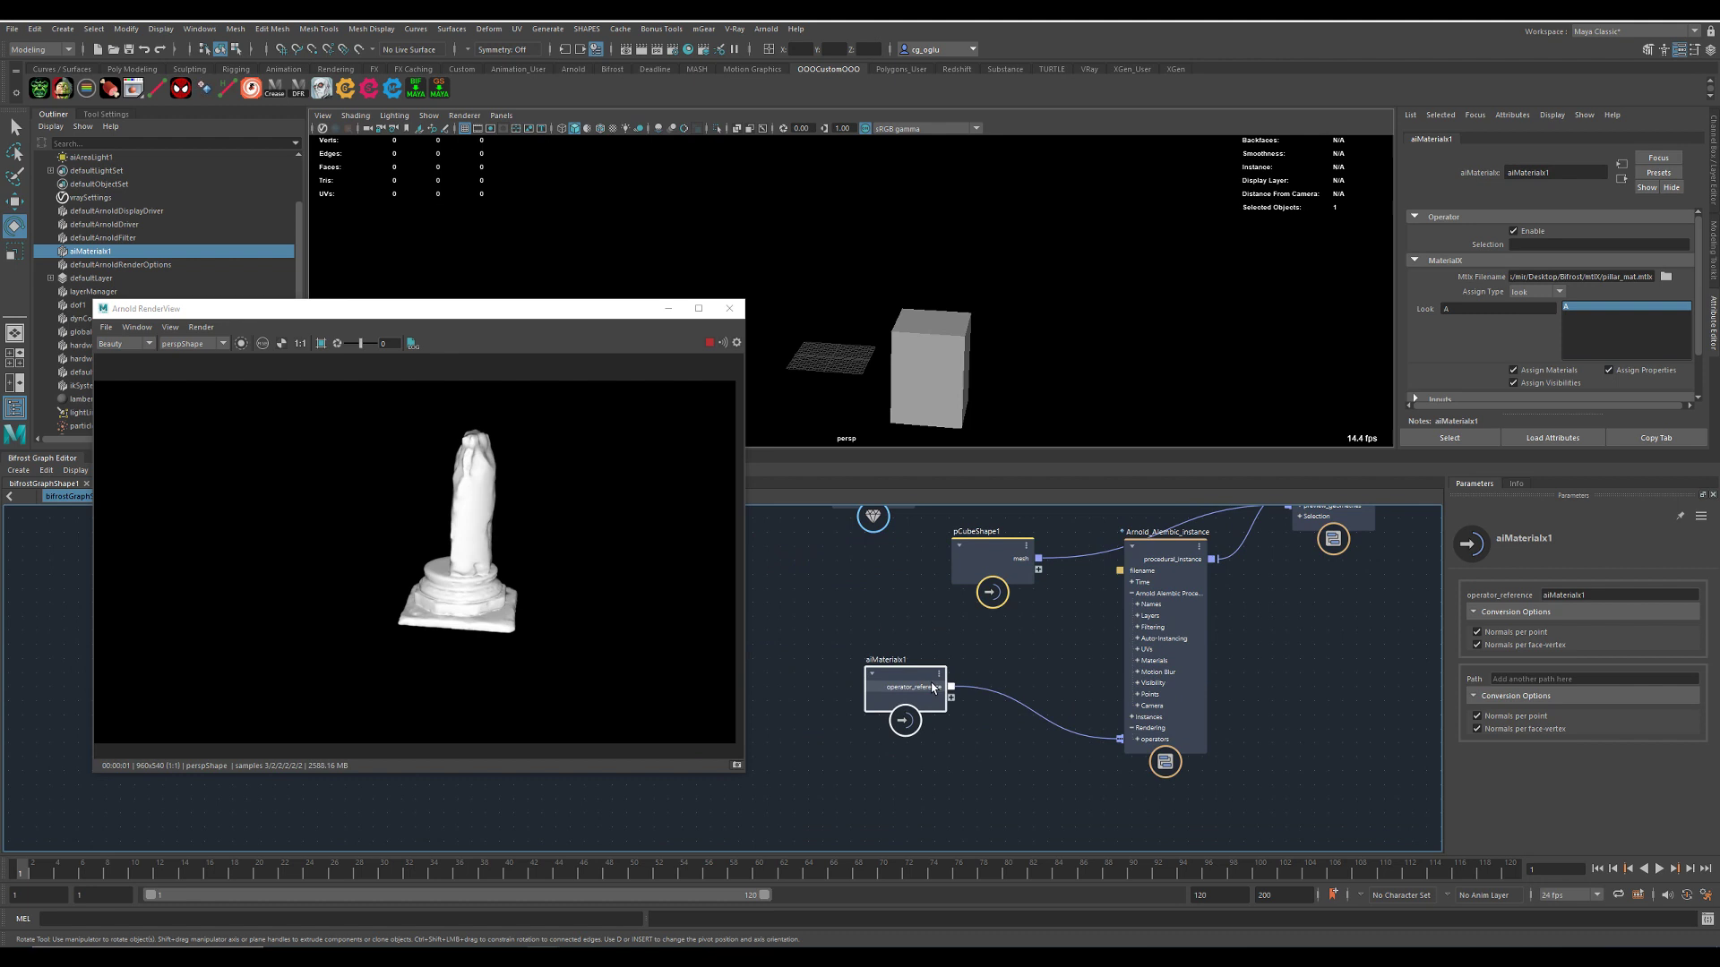
pyautogui.click(1534, 244)
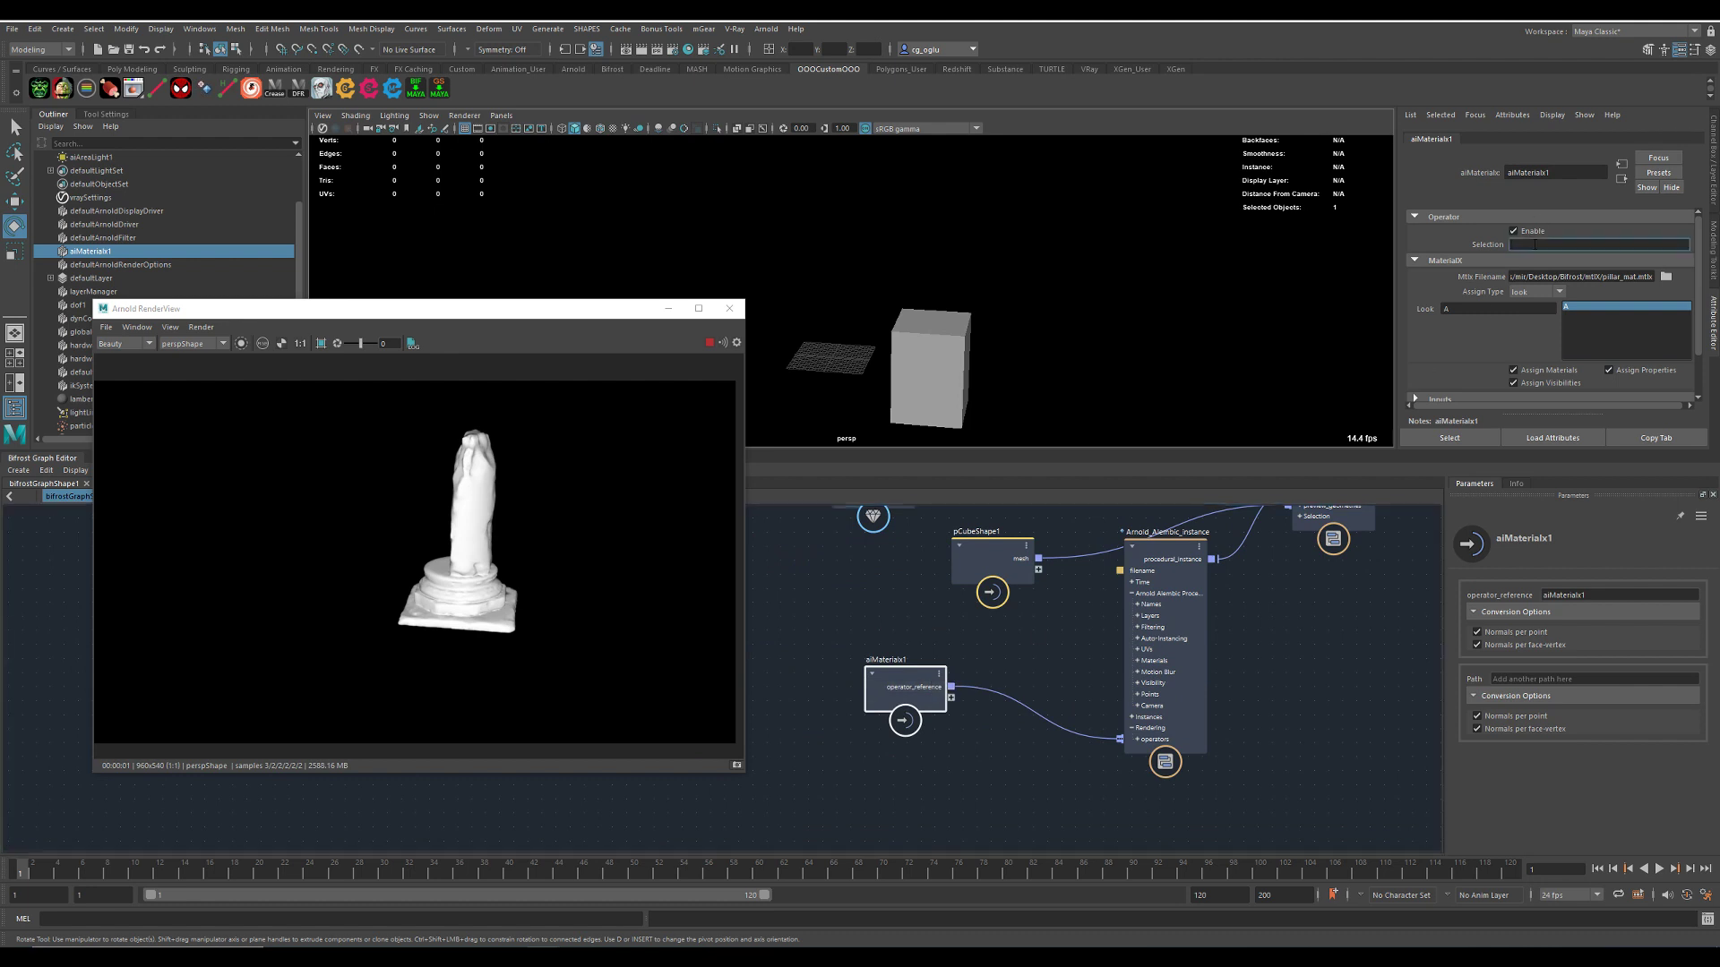
pyautogui.write('*')
pyautogui.press('Return')
# - Select the area light and move it closer to the preview cube to light the pillar better
pyautogui.keyDown('alt'); pyautogui.moveTo(969, 343); pyautogui.dragTo(1177, 289, button='middle'); pyautogui.keyUp('alt')
pyautogui.keyDown('alt'); pyautogui.moveTo(1178, 289); pyautogui.dragTo(1026, 312, button='right'); pyautogui.keyUp('alt')
pyautogui.press('w')
pyautogui.click(866, 385)
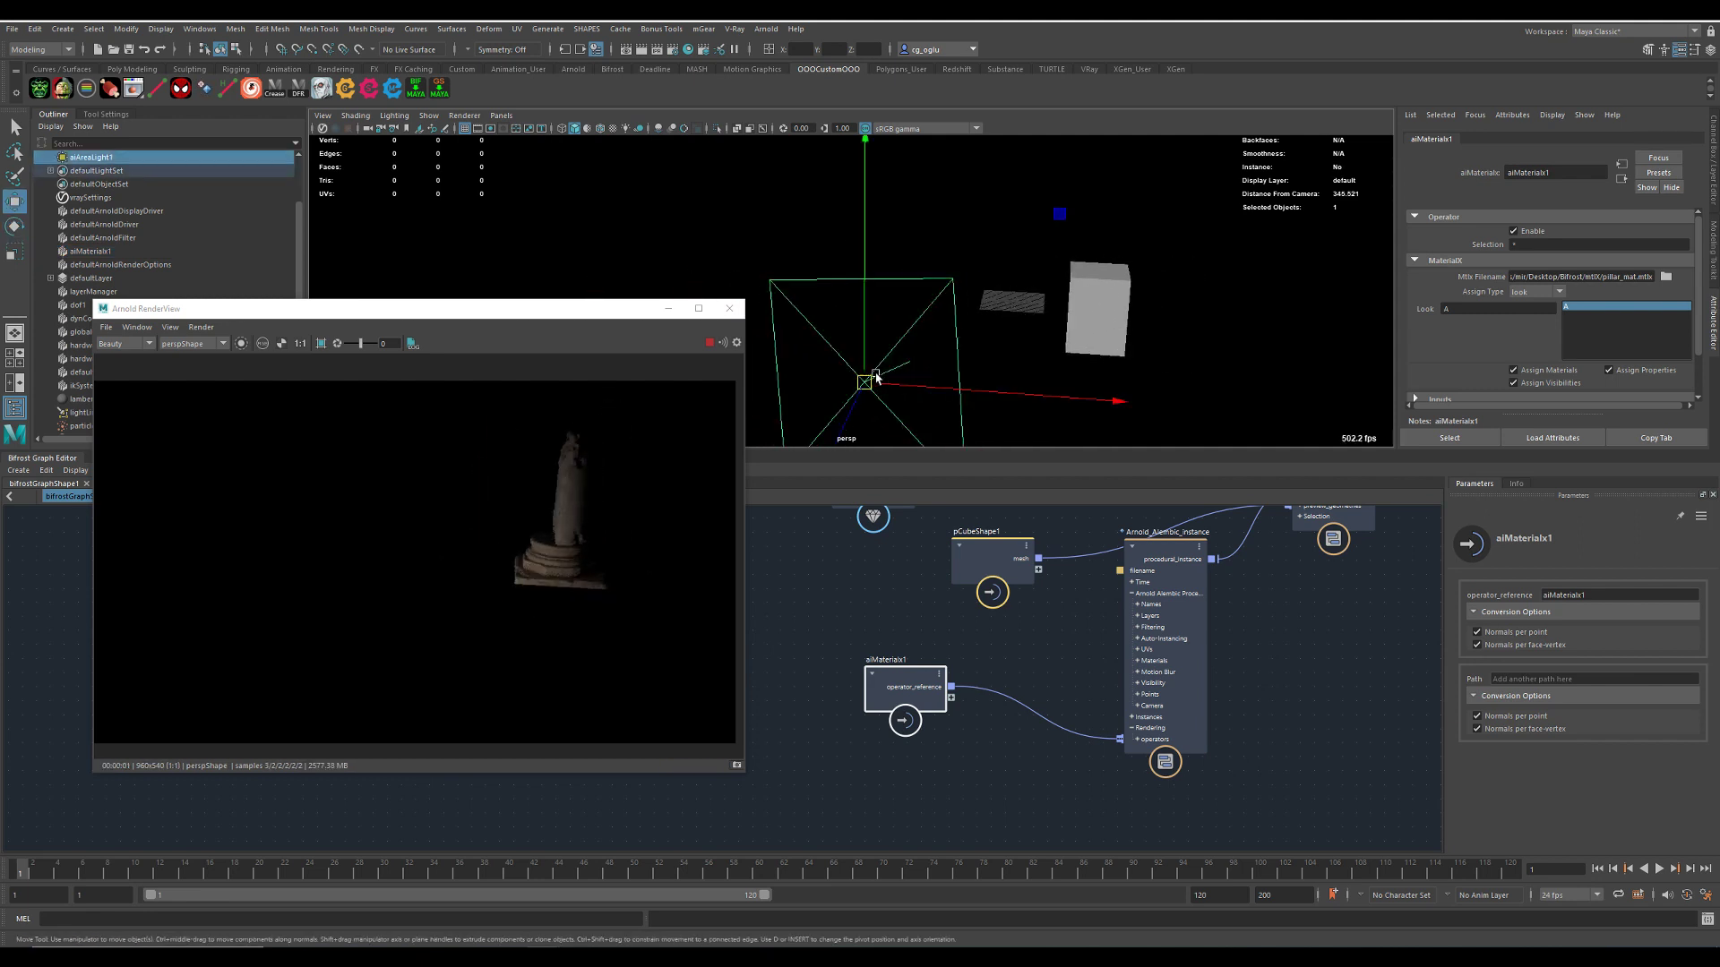
pyautogui.moveTo(867, 381); pyautogui.dragTo(1056, 288)
# - Examine the textured pillar render from several angles and distances, then shift the RenderView window and collapse the Outliner
pyautogui.keyDown('alt'); pyautogui.moveTo(1055, 289); pyautogui.dragTo(949, 322, button='middle'); pyautogui.keyUp('alt')
pyautogui.keyDown('alt'); pyautogui.moveTo(949, 322); pyautogui.dragTo(1147, 395, button='right'); pyautogui.keyUp('alt')
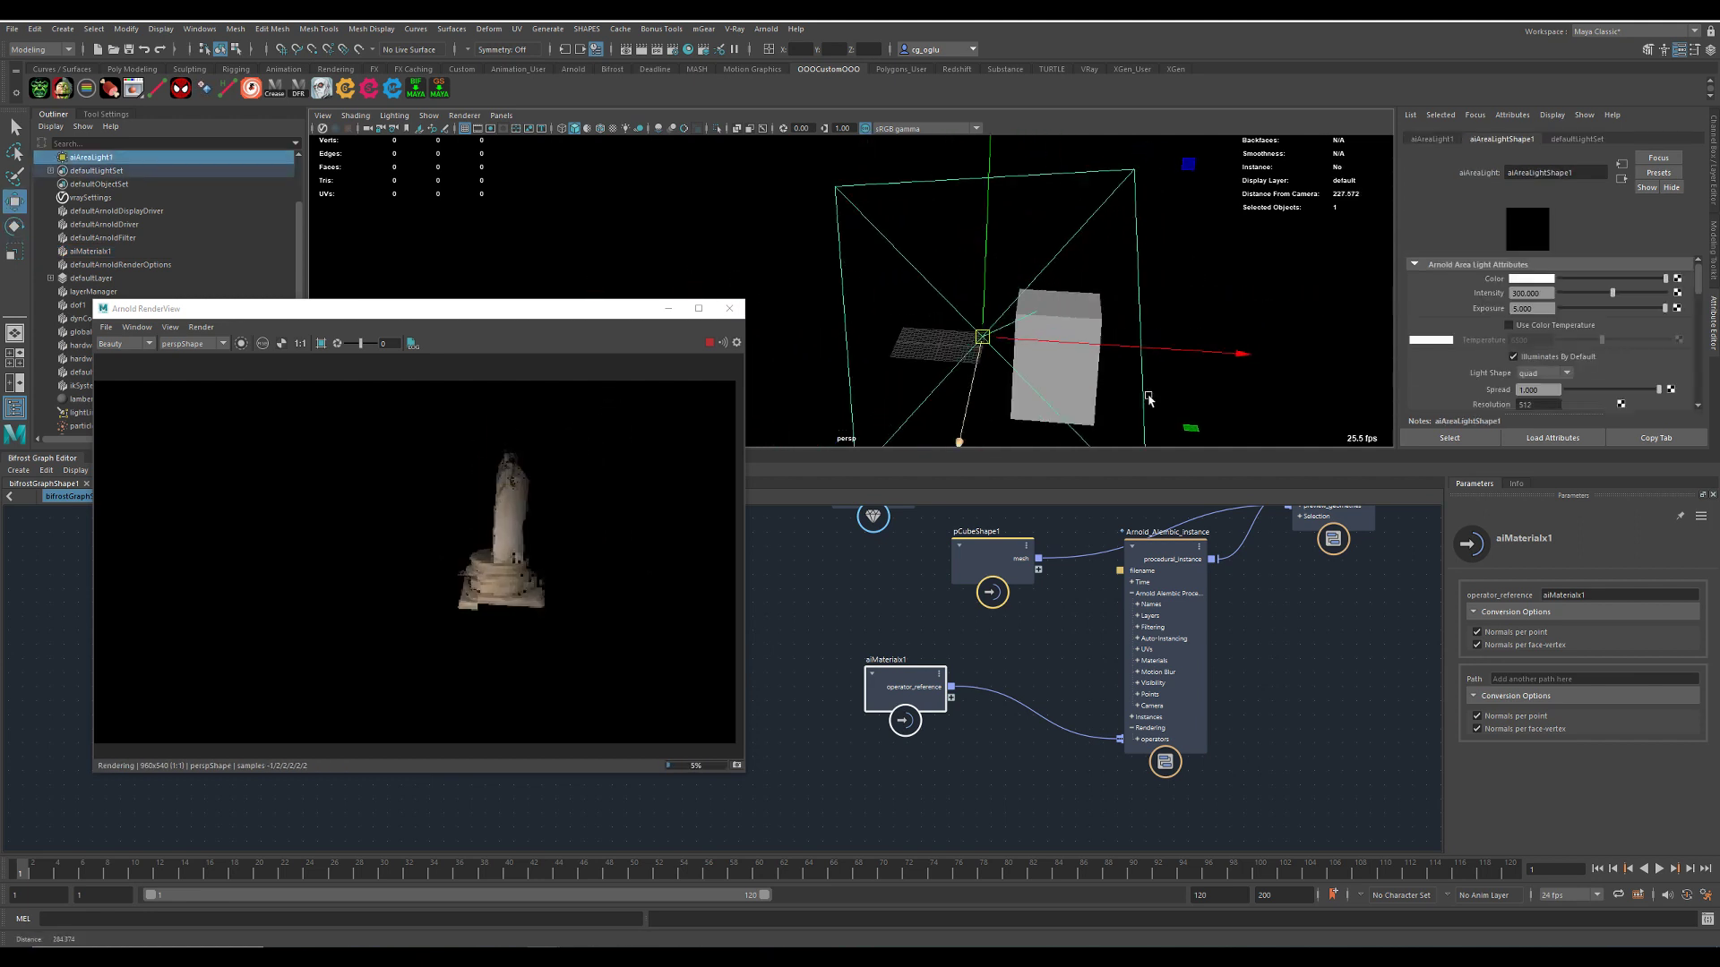
pyautogui.keyDown('alt'); pyautogui.moveTo(1147, 395); pyautogui.dragTo(1212, 384); pyautogui.keyUp('alt')
pyautogui.keyDown('alt'); pyautogui.moveTo(1212, 384); pyautogui.dragTo(1067, 368, button='right'); pyautogui.keyUp('alt')
pyautogui.keyDown('alt'); pyautogui.moveTo(1067, 368); pyautogui.dragTo(1079, 358); pyautogui.keyUp('alt')
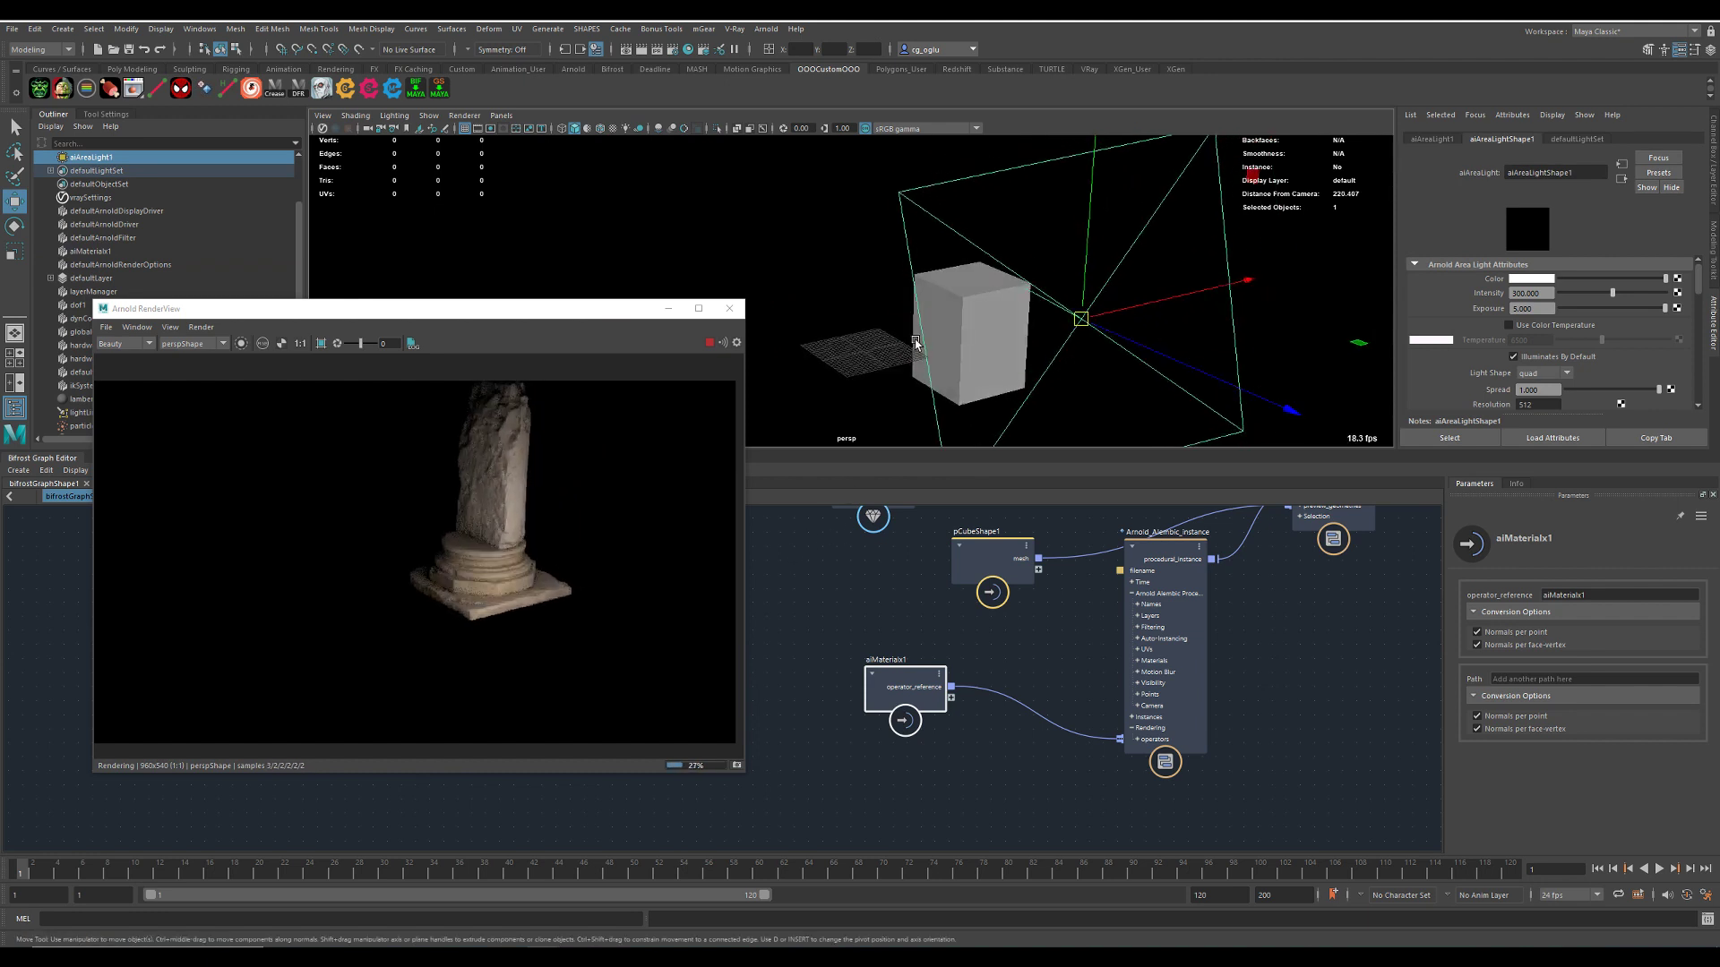
pyautogui.keyDown('alt'); pyautogui.moveTo(1064, 365); pyautogui.dragTo(1015, 368, button='right'); pyautogui.keyUp('alt')
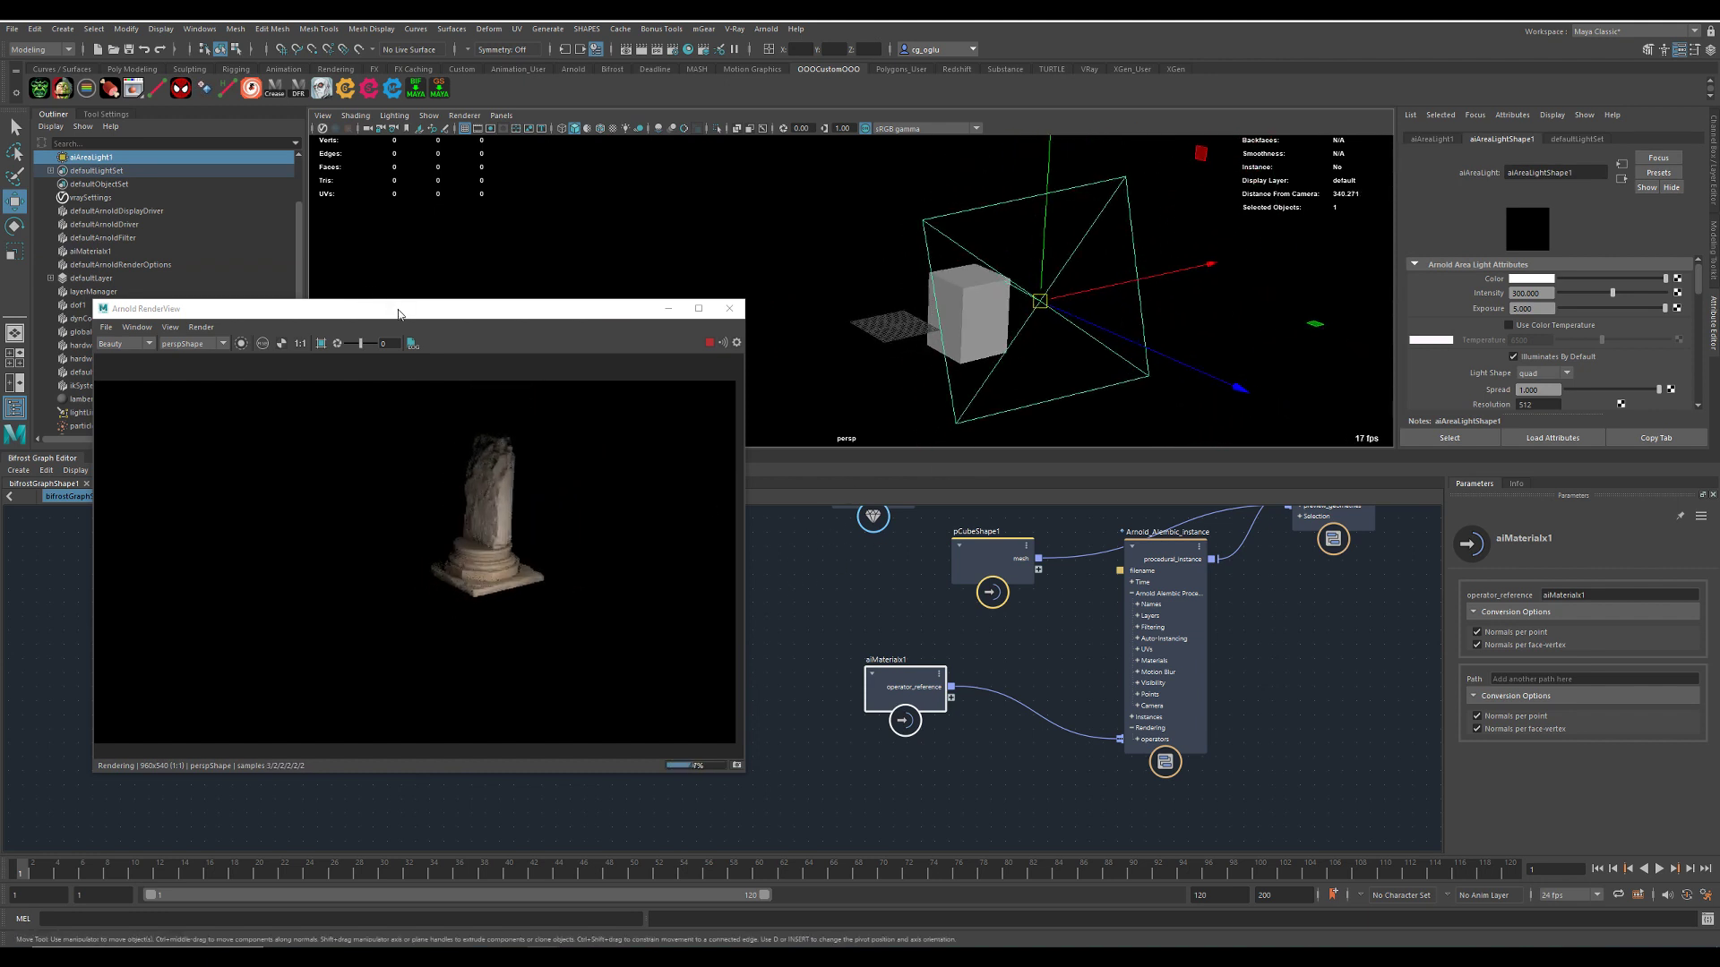
pyautogui.moveTo(399, 313); pyautogui.dragTo(480, 373)
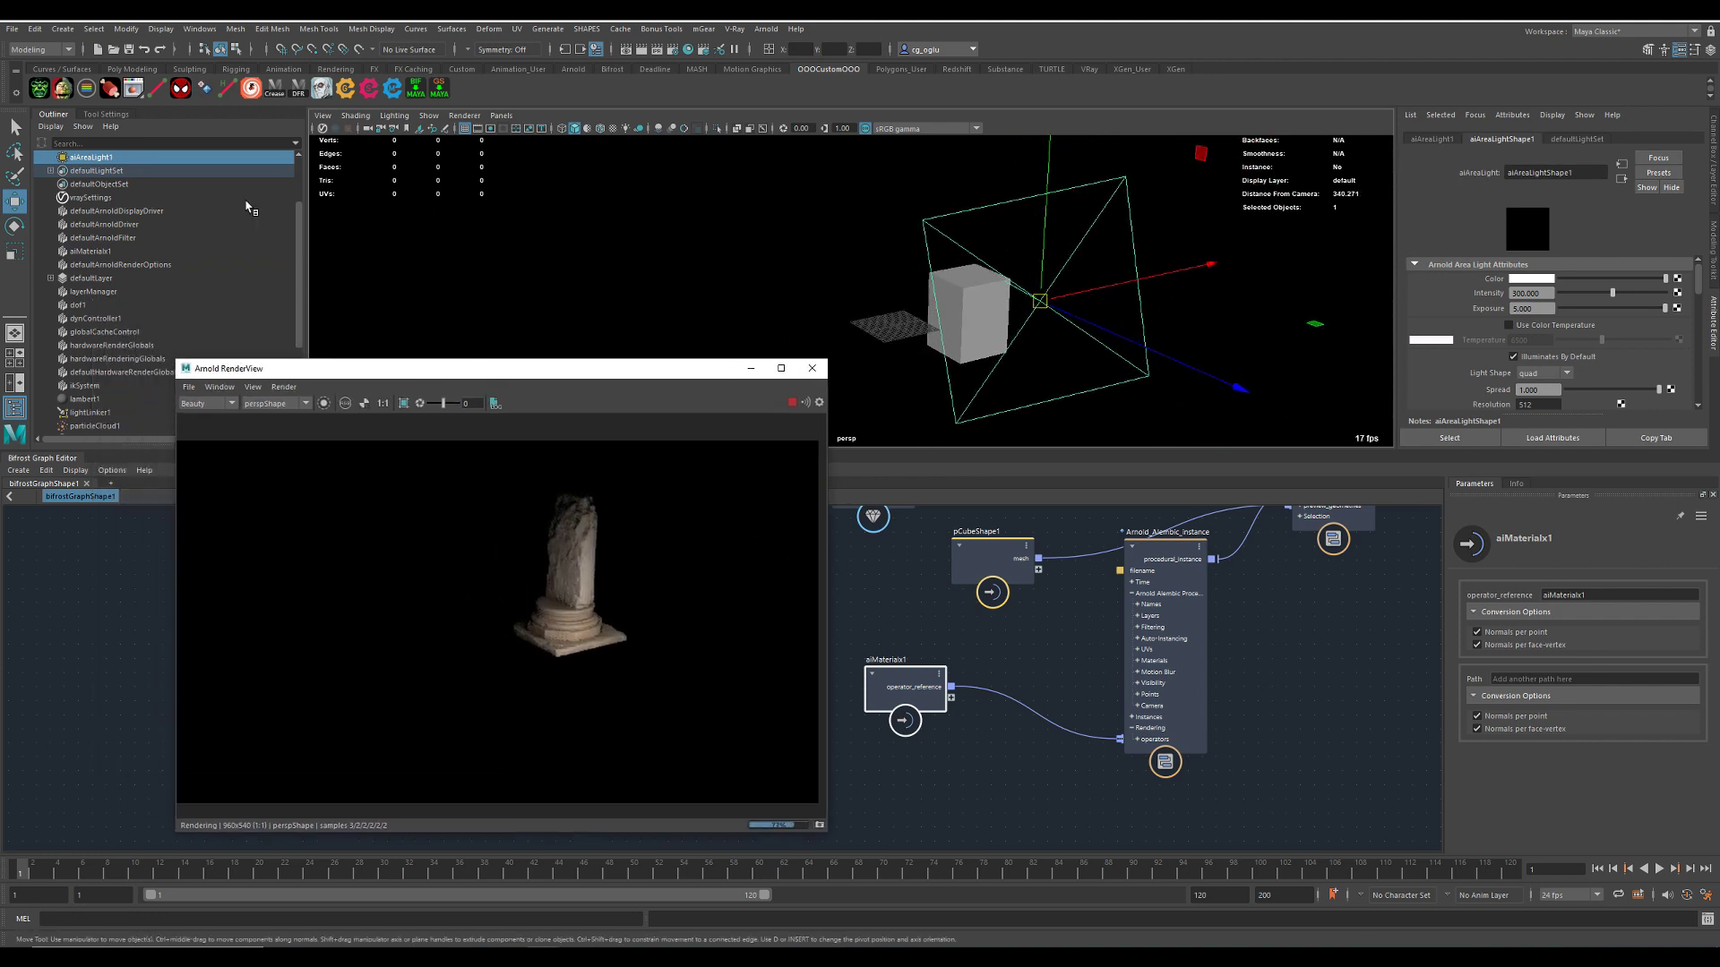
pyautogui.click(53, 114)
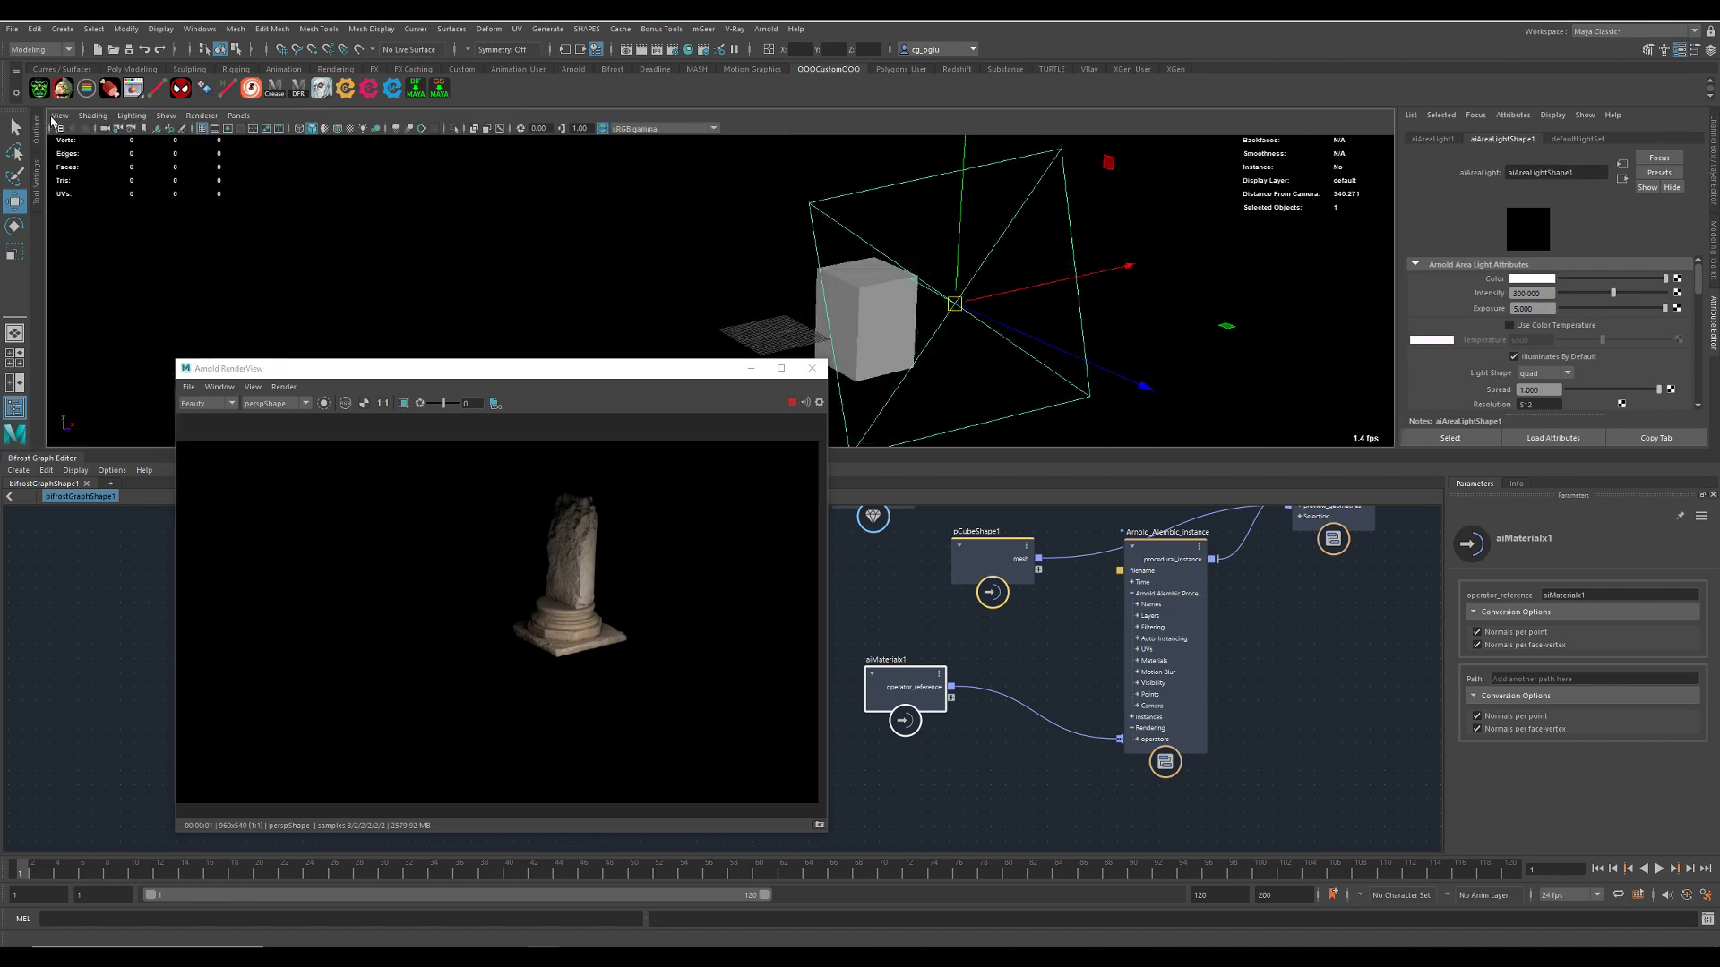
# - Show the Outliner again, limit it to DAG objects only, and select bifrostGraph1
pyautogui.click(190, 29)
pyautogui.click(233, 205)
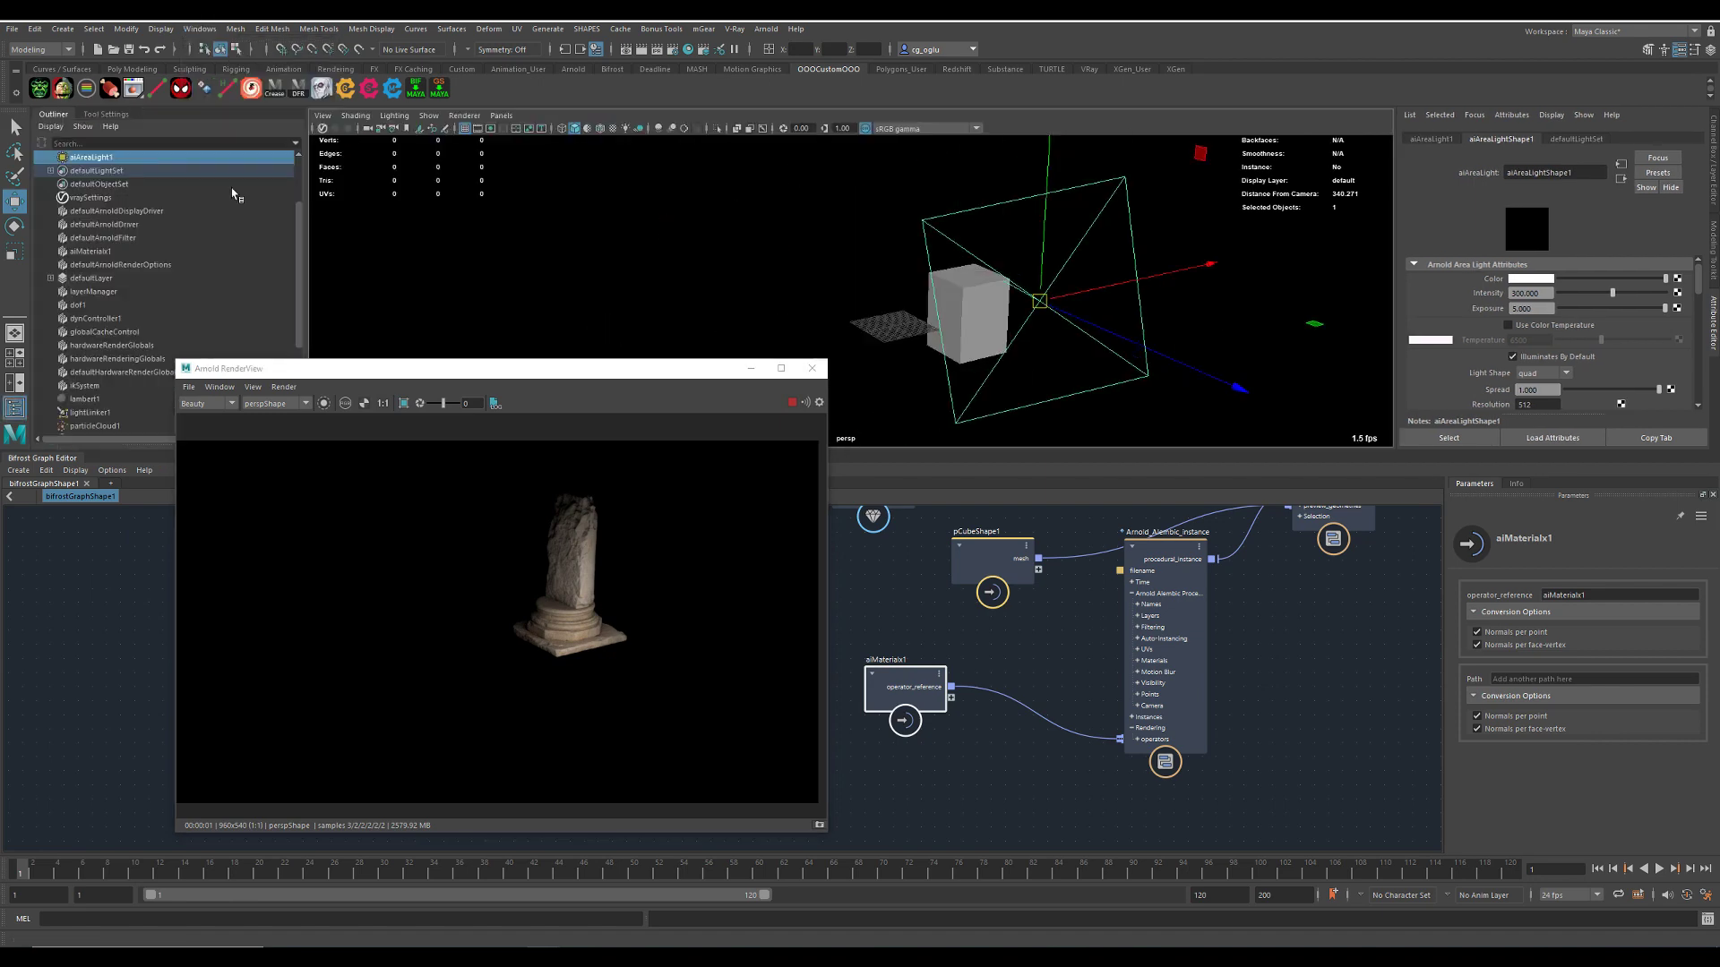
pyautogui.click(51, 127)
pyautogui.click(54, 158)
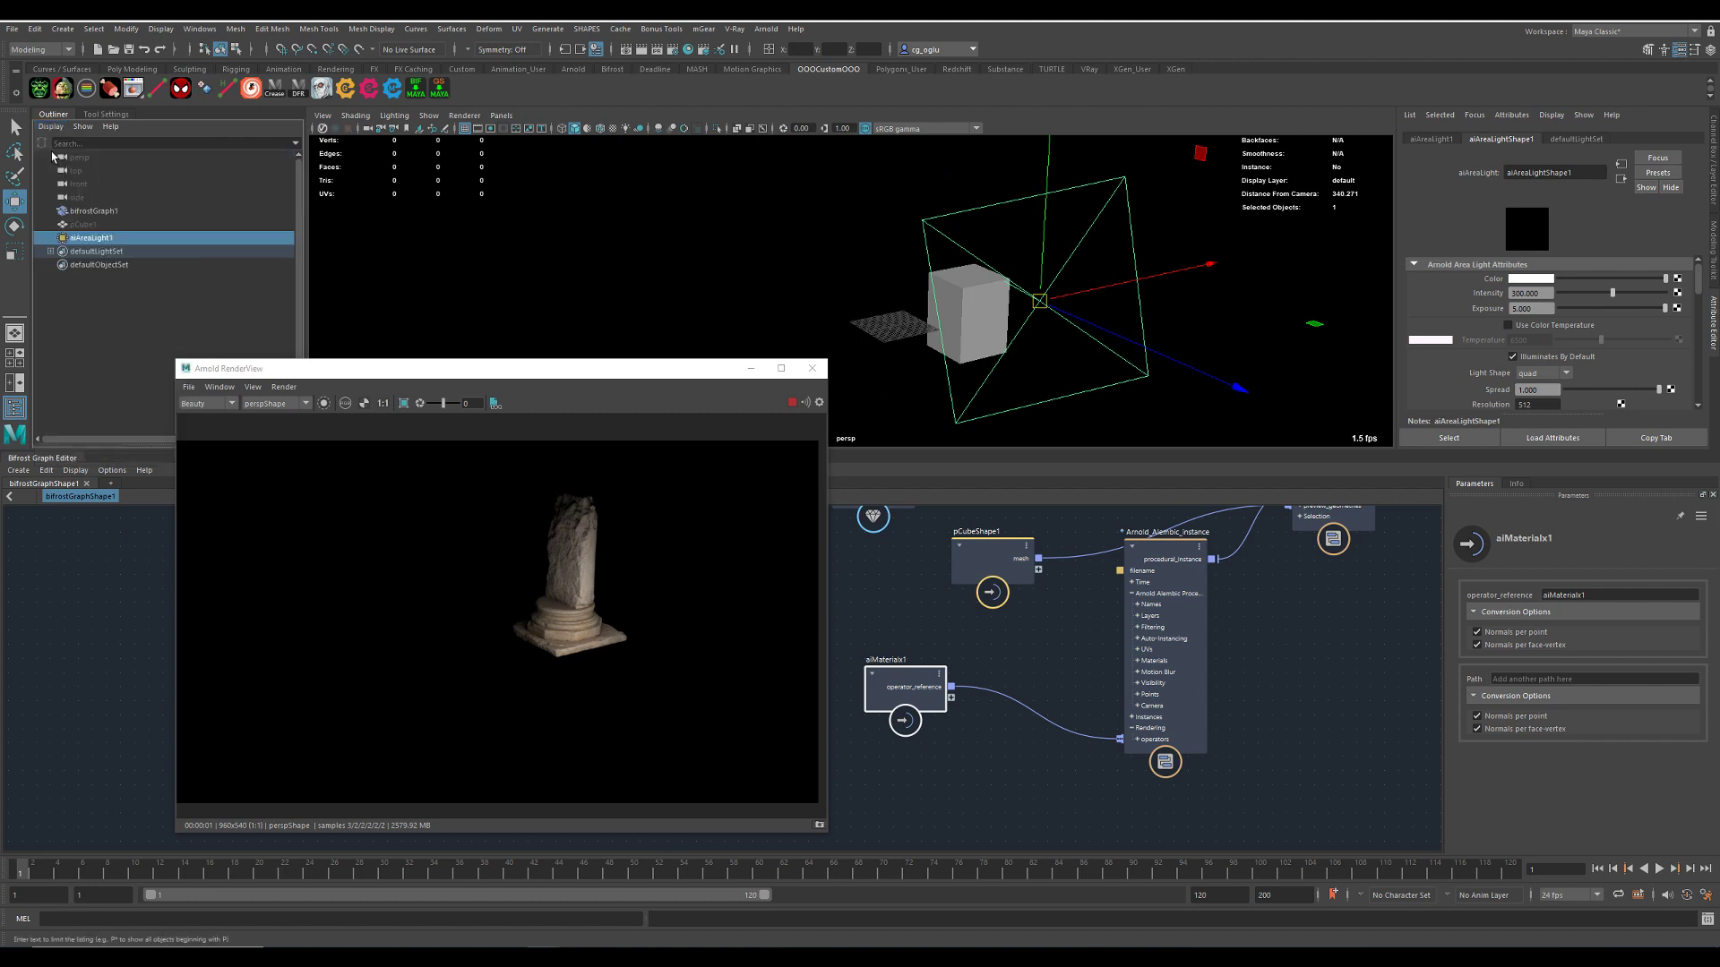
pyautogui.click(90, 211)
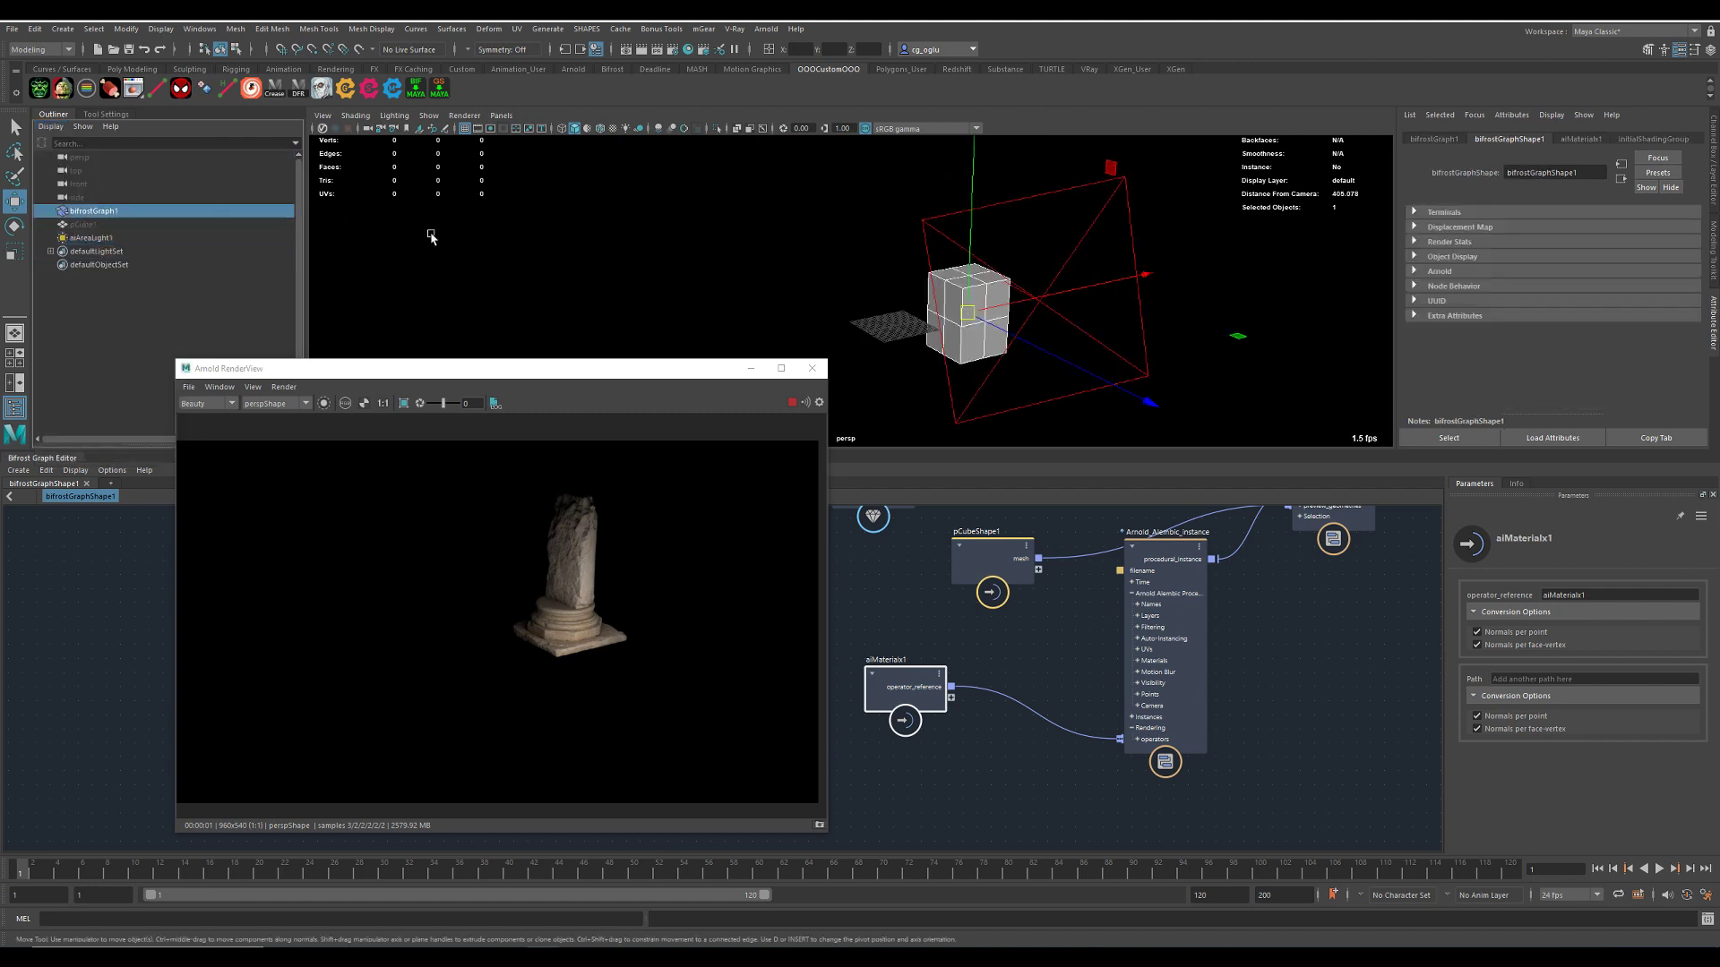
# - Make one special duplicate of bifrostGraph1 with its input connections duplicated, select the copy, and close the duplicate options
pyautogui.click(36, 29)
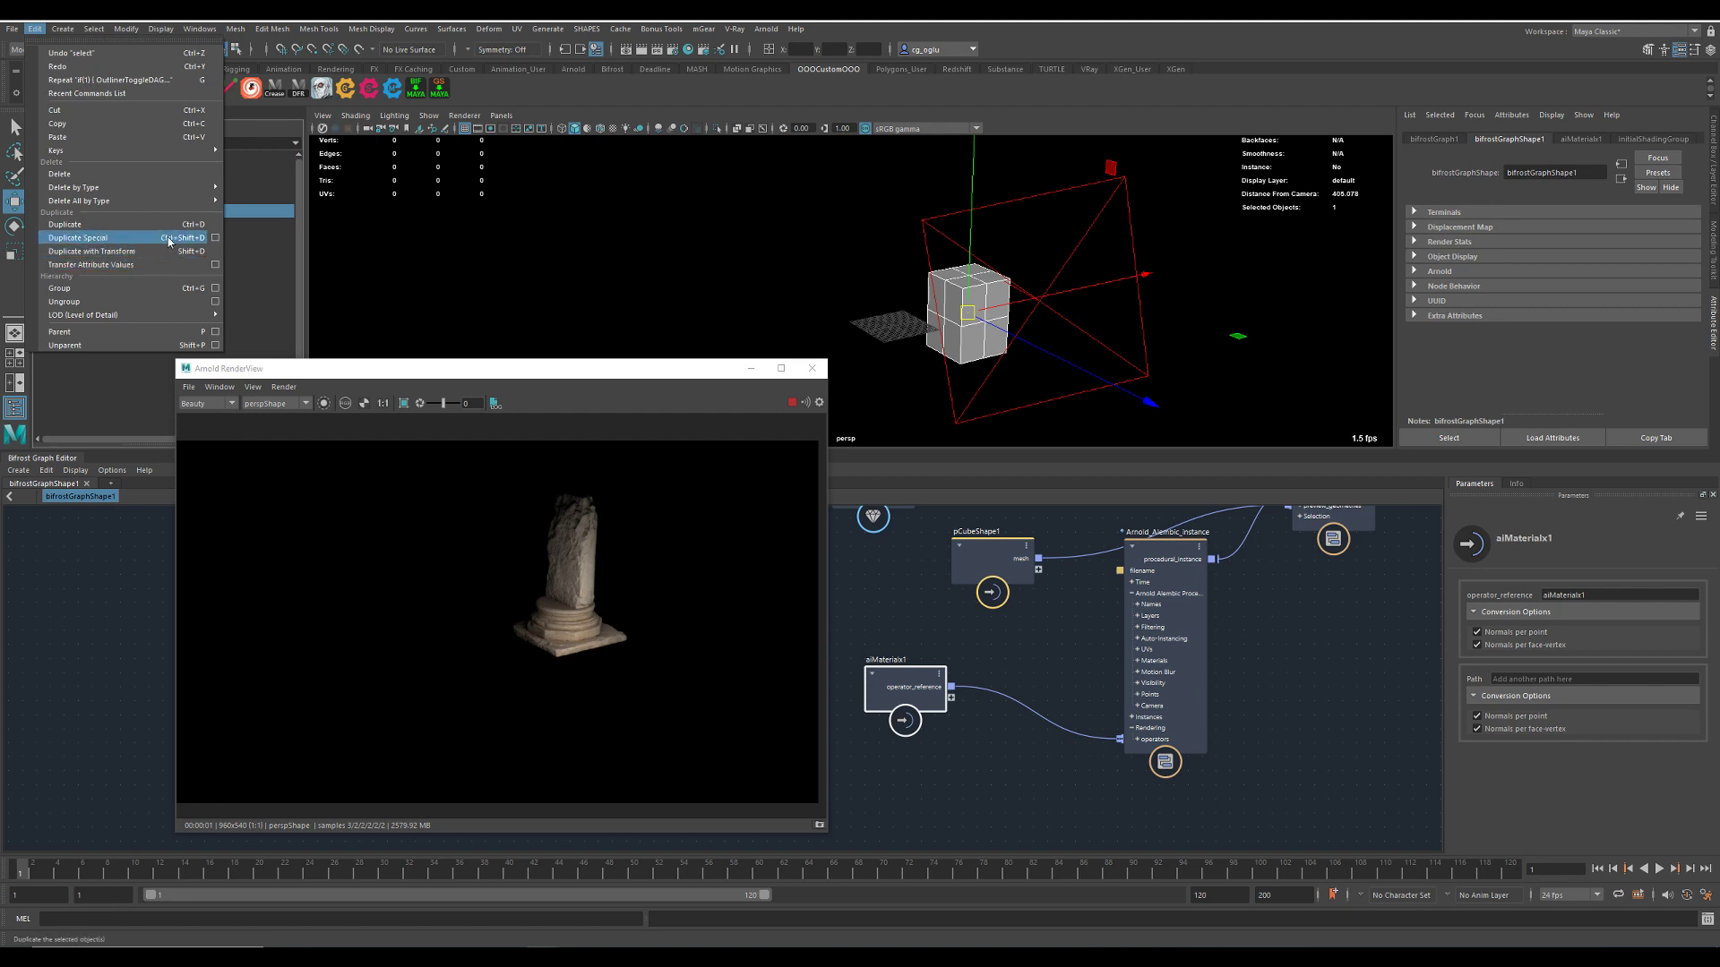
pyautogui.click(215, 237)
pyautogui.scroll(-1, 548, 463)
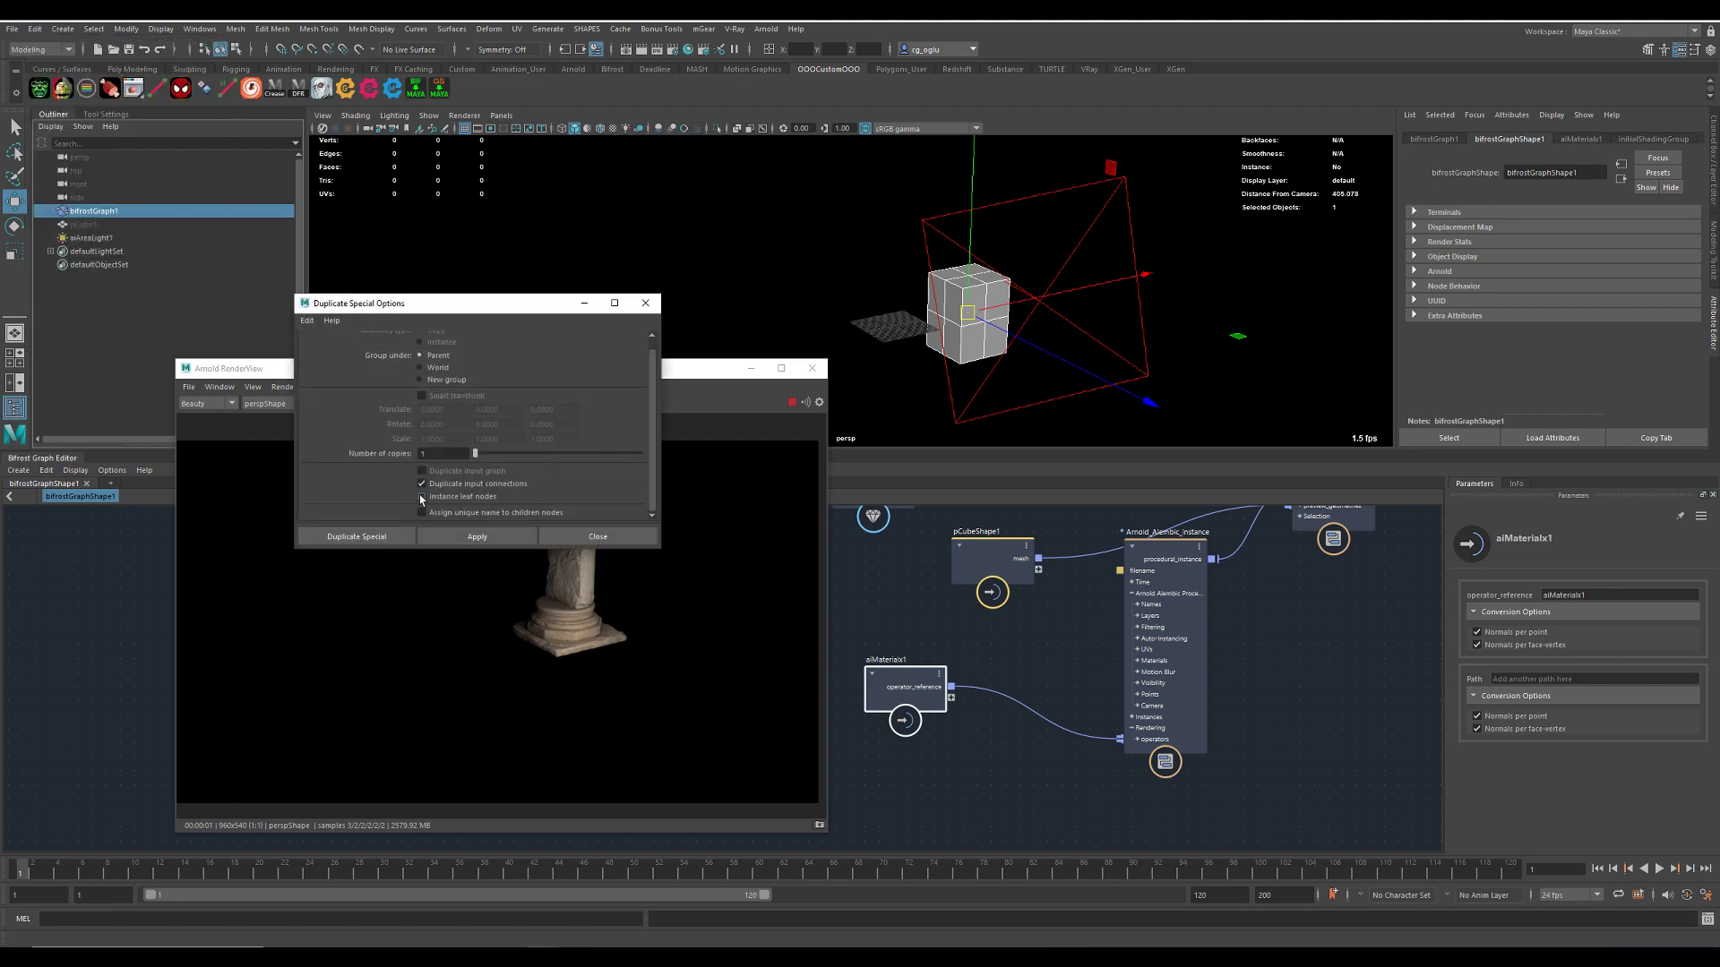
pyautogui.click(491, 537)
pyautogui.moveTo(115, 213); pyautogui.dragTo(112, 254)
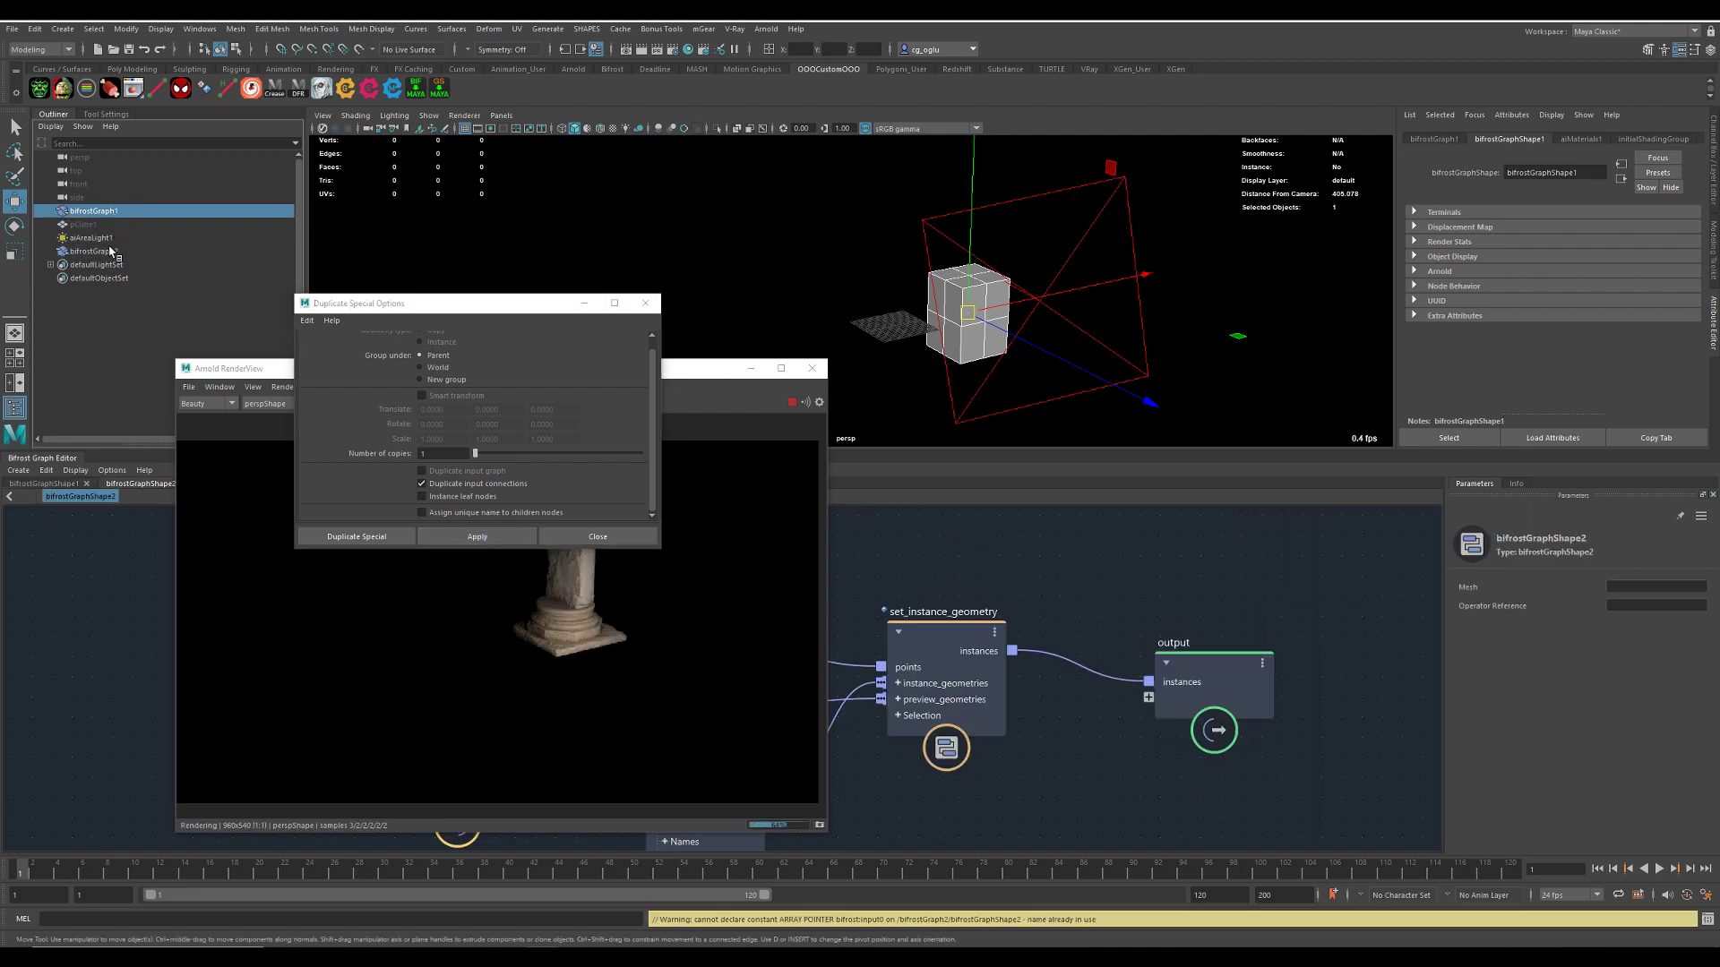
pyautogui.click(110, 255)
pyautogui.click(645, 304)
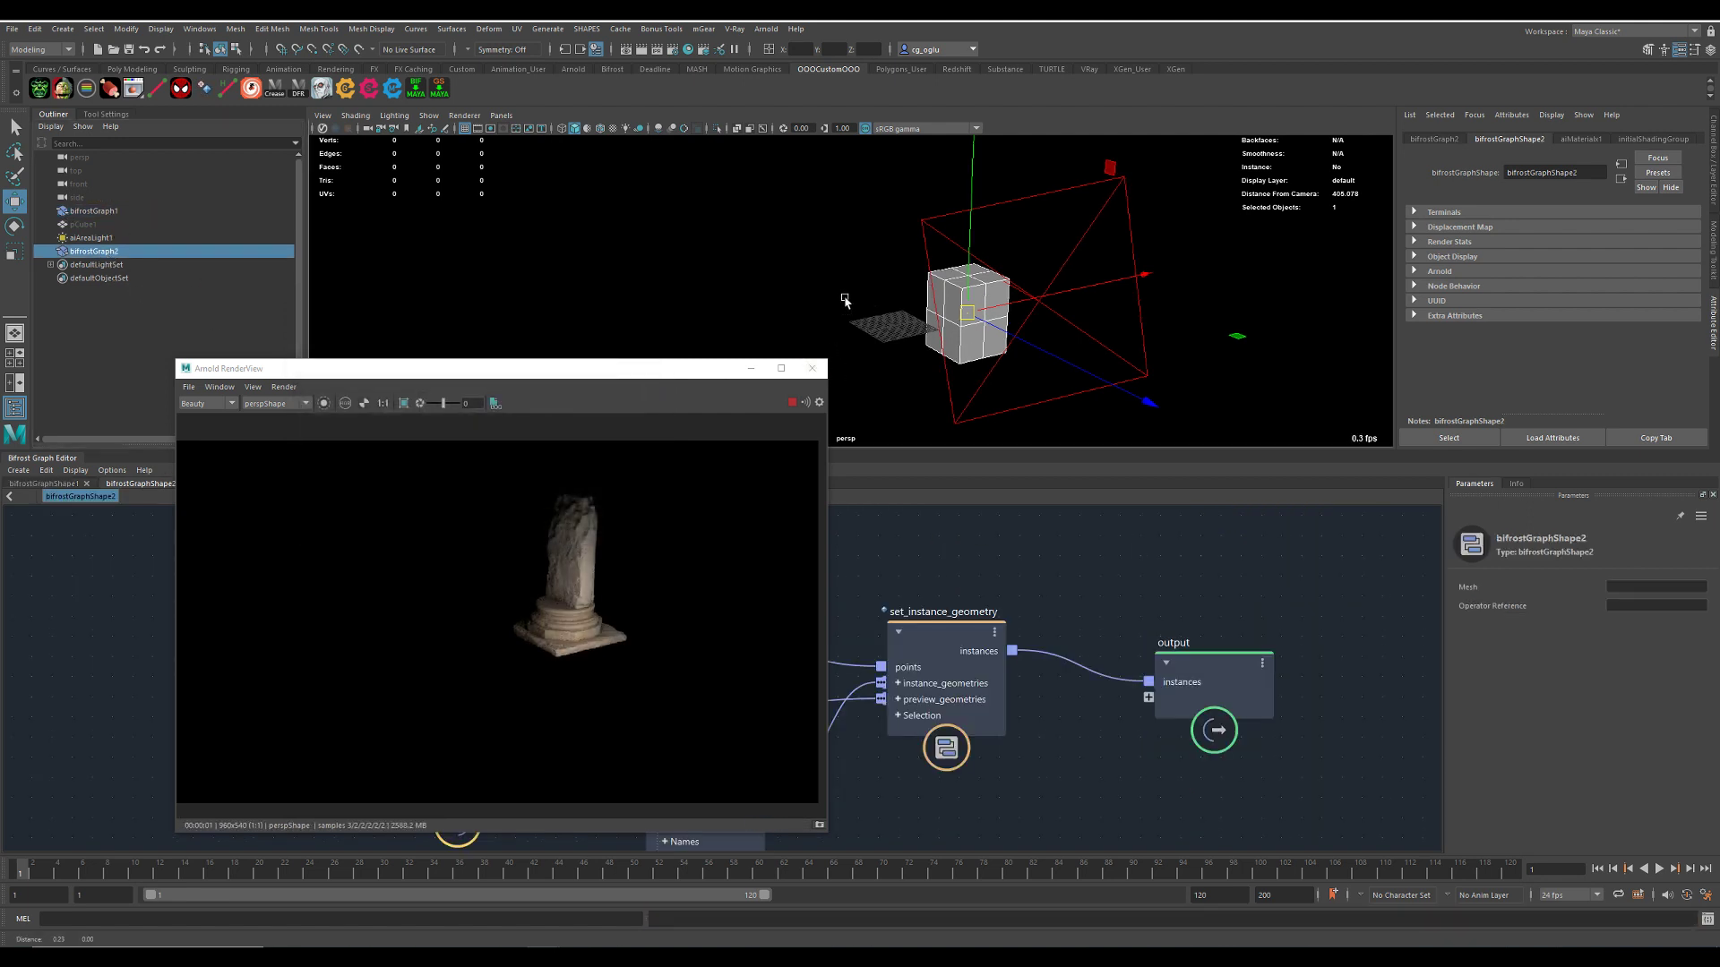
# - Move the duplicated graph's cube away from the original, scale it up uniformly to a much larger size, and rotate it
pyautogui.keyDown('alt'); pyautogui.moveTo(845, 295); pyautogui.dragTo(1318, 344); pyautogui.keyUp('alt')
pyautogui.press('r')
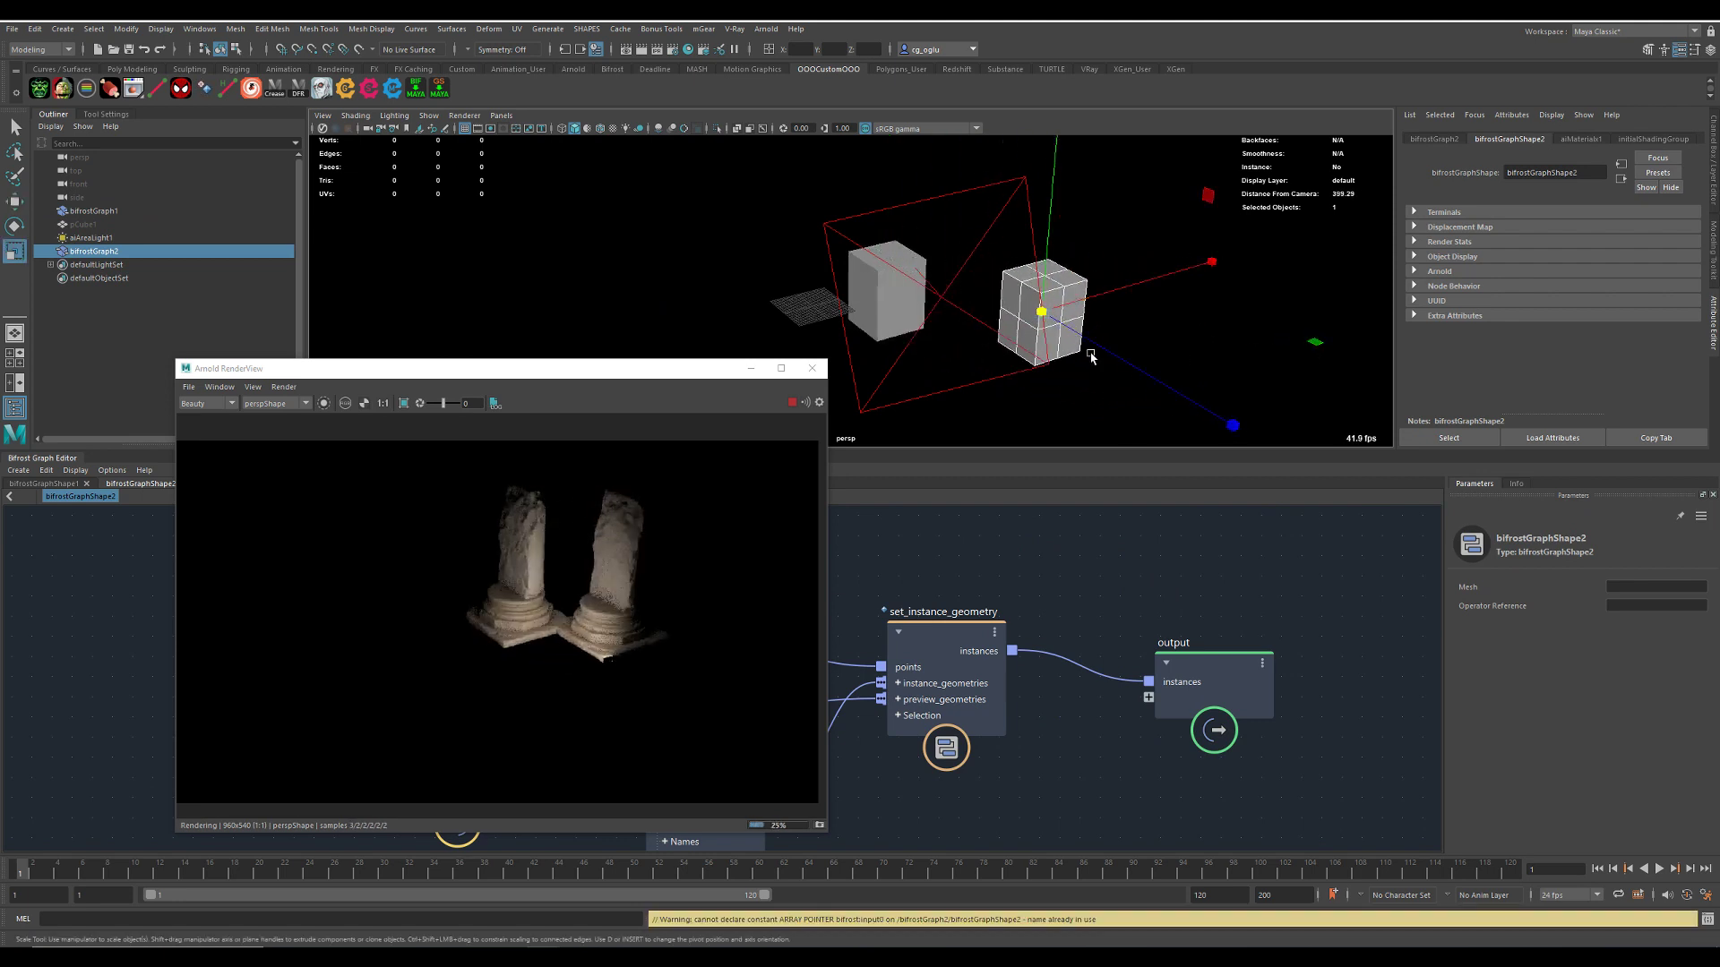
pyautogui.moveTo(1093, 354); pyautogui.dragTo(1116, 319, button='middle')
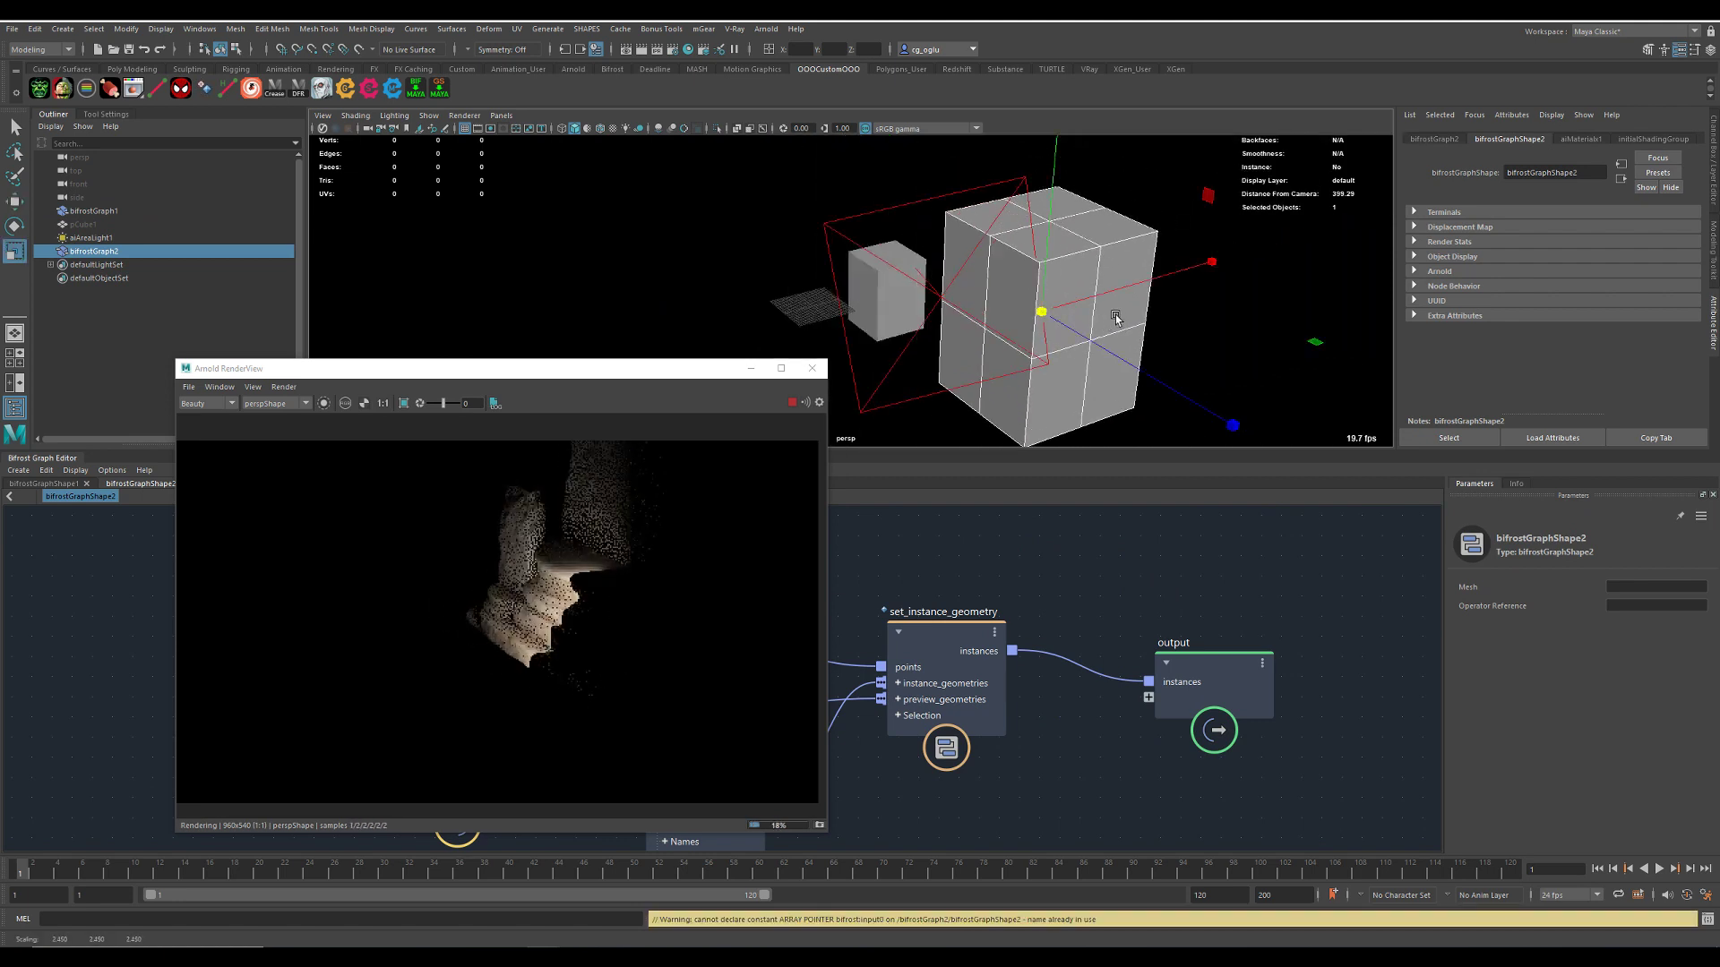
pyautogui.press('e')
pyautogui.moveTo(1100, 334); pyautogui.dragTo(1066, 228)
pyautogui.press('w')
pyautogui.scroll(-3, 1107, 295)
pyautogui.keyDown('alt'); pyautogui.moveTo(1107, 299); pyautogui.dragTo(1158, 266, button='middle'); pyautogui.keyUp('alt')
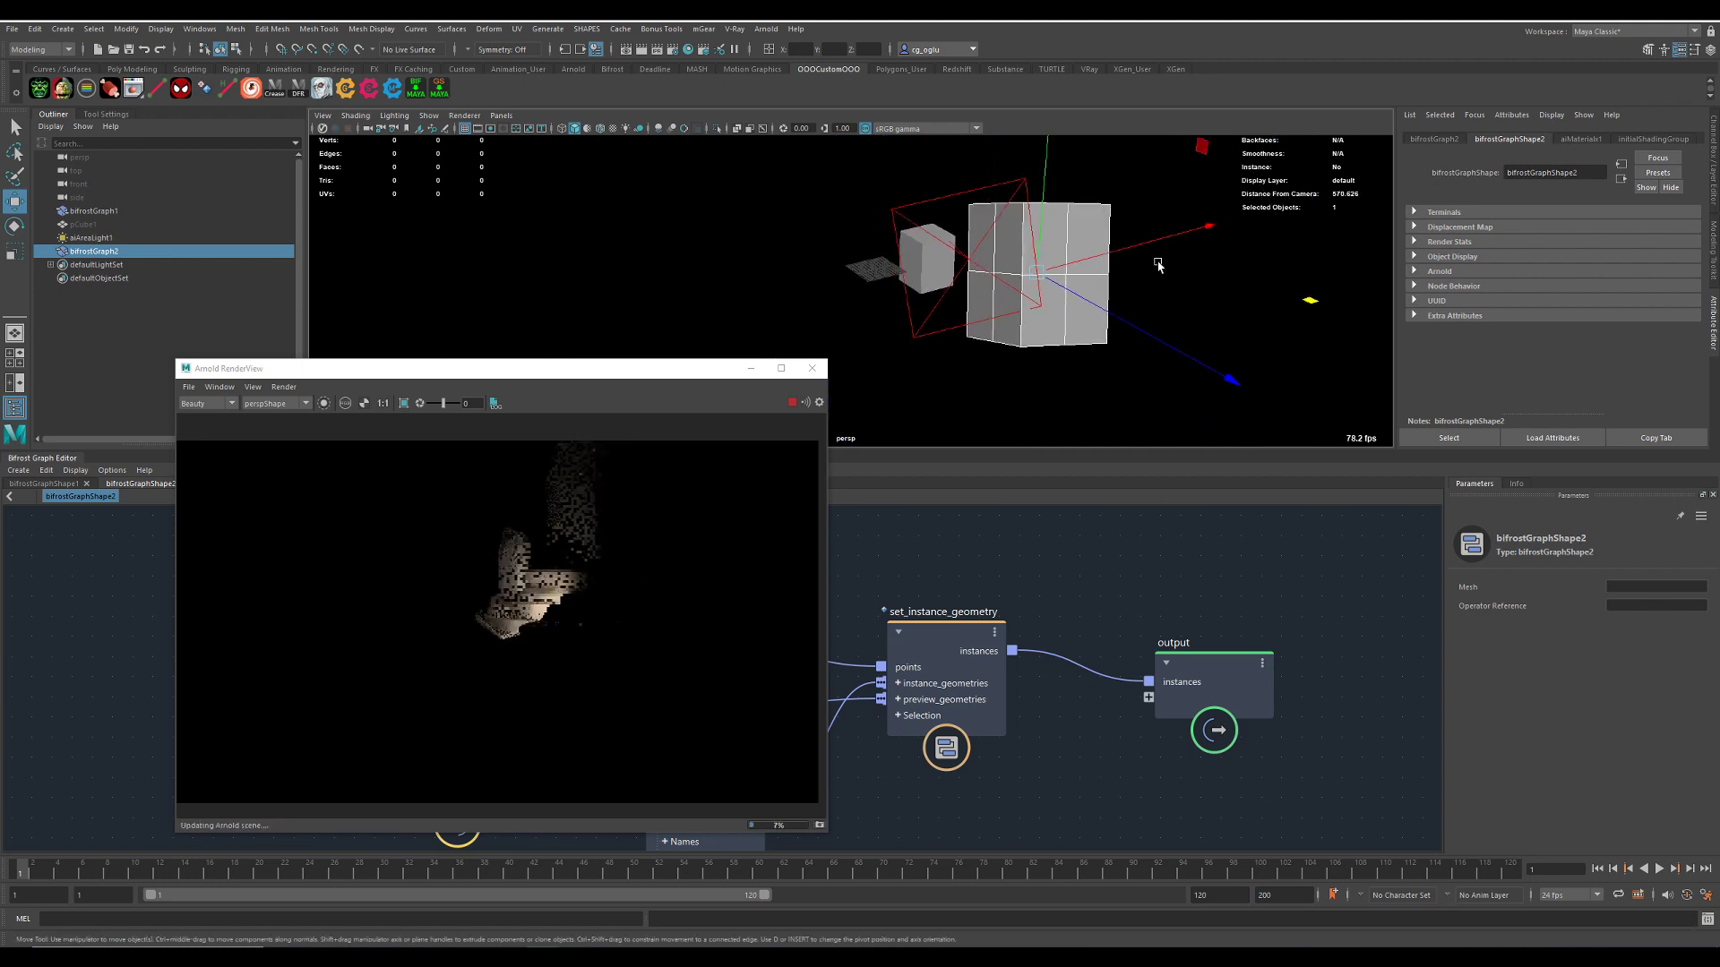
# - Examine the original and enlarged pillars in the interactive render from several angles and distances
pyautogui.keyDown('alt'); pyautogui.moveTo(1158, 266); pyautogui.dragTo(922, 395); pyautogui.keyUp('alt')
pyautogui.keyDown('alt'); pyautogui.moveTo(1088, 381); pyautogui.dragTo(1020, 242, button='middle'); pyautogui.keyUp('alt')
pyautogui.scroll(-2, 1012, 250)
pyautogui.moveTo(905, 274); pyautogui.dragTo(973, 320)
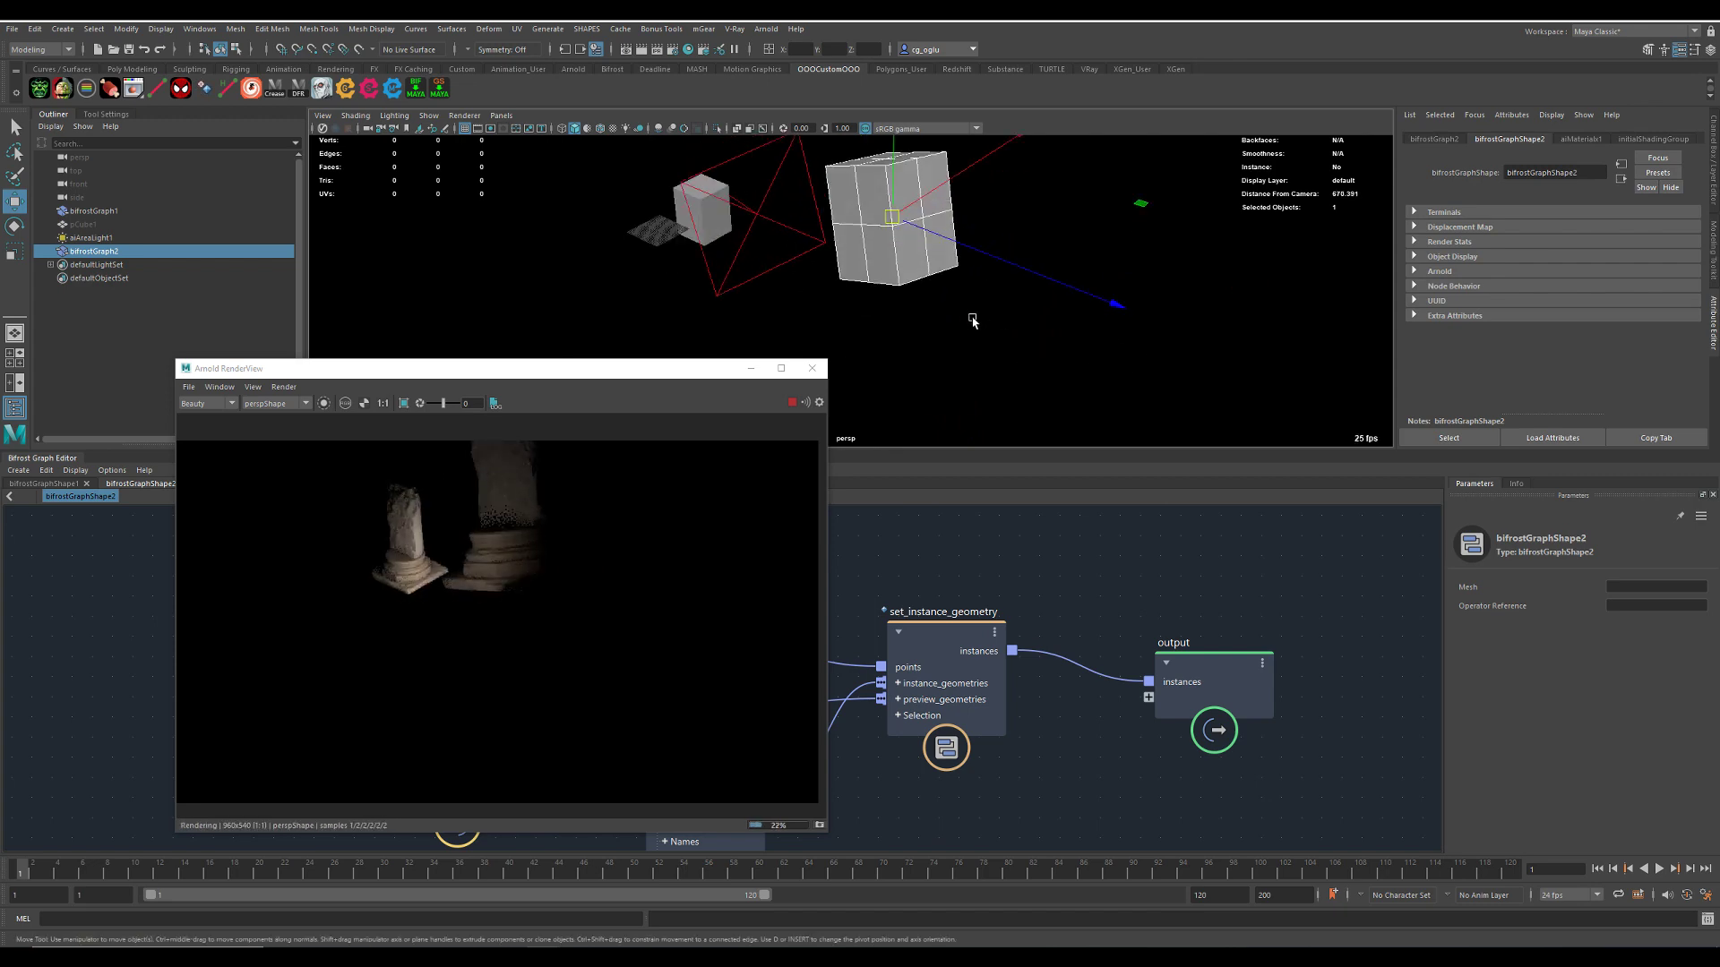
pyautogui.keyDown('alt'); pyautogui.moveTo(973, 321); pyautogui.dragTo(1397, 439, button='right'); pyautogui.keyUp('alt')
pyautogui.keyDown('alt'); pyautogui.moveTo(985, 279); pyautogui.dragTo(1044, 346, button='middle'); pyautogui.keyUp('alt')
pyautogui.keyDown('alt'); pyautogui.moveTo(1044, 345); pyautogui.dragTo(978, 395); pyautogui.keyUp('alt')
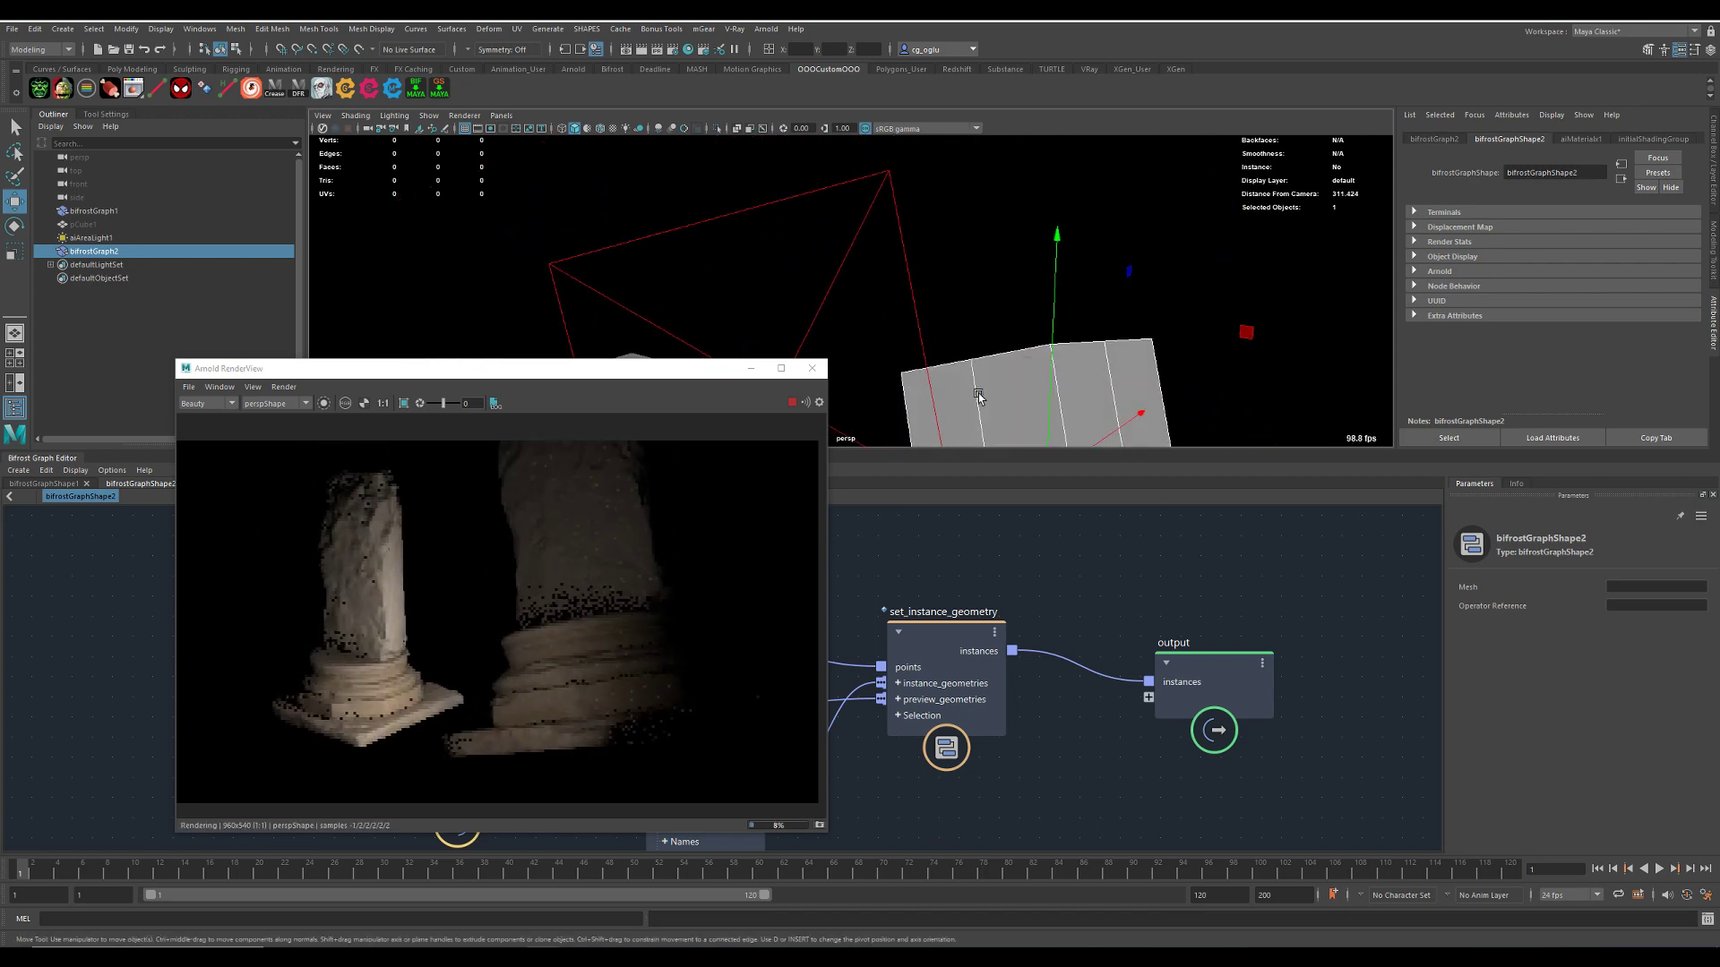
# - Close the Arnold RenderView and space out the Arnold_Alembic_instance, value and construct_points nodes in the duplicated graph
pyautogui.click(811, 368)
pyautogui.moveTo(833, 607); pyautogui.dragTo(850, 545, button='middle')
pyautogui.scroll(-2, 771, 660)
pyautogui.moveTo(702, 704); pyautogui.dragTo(693, 746)
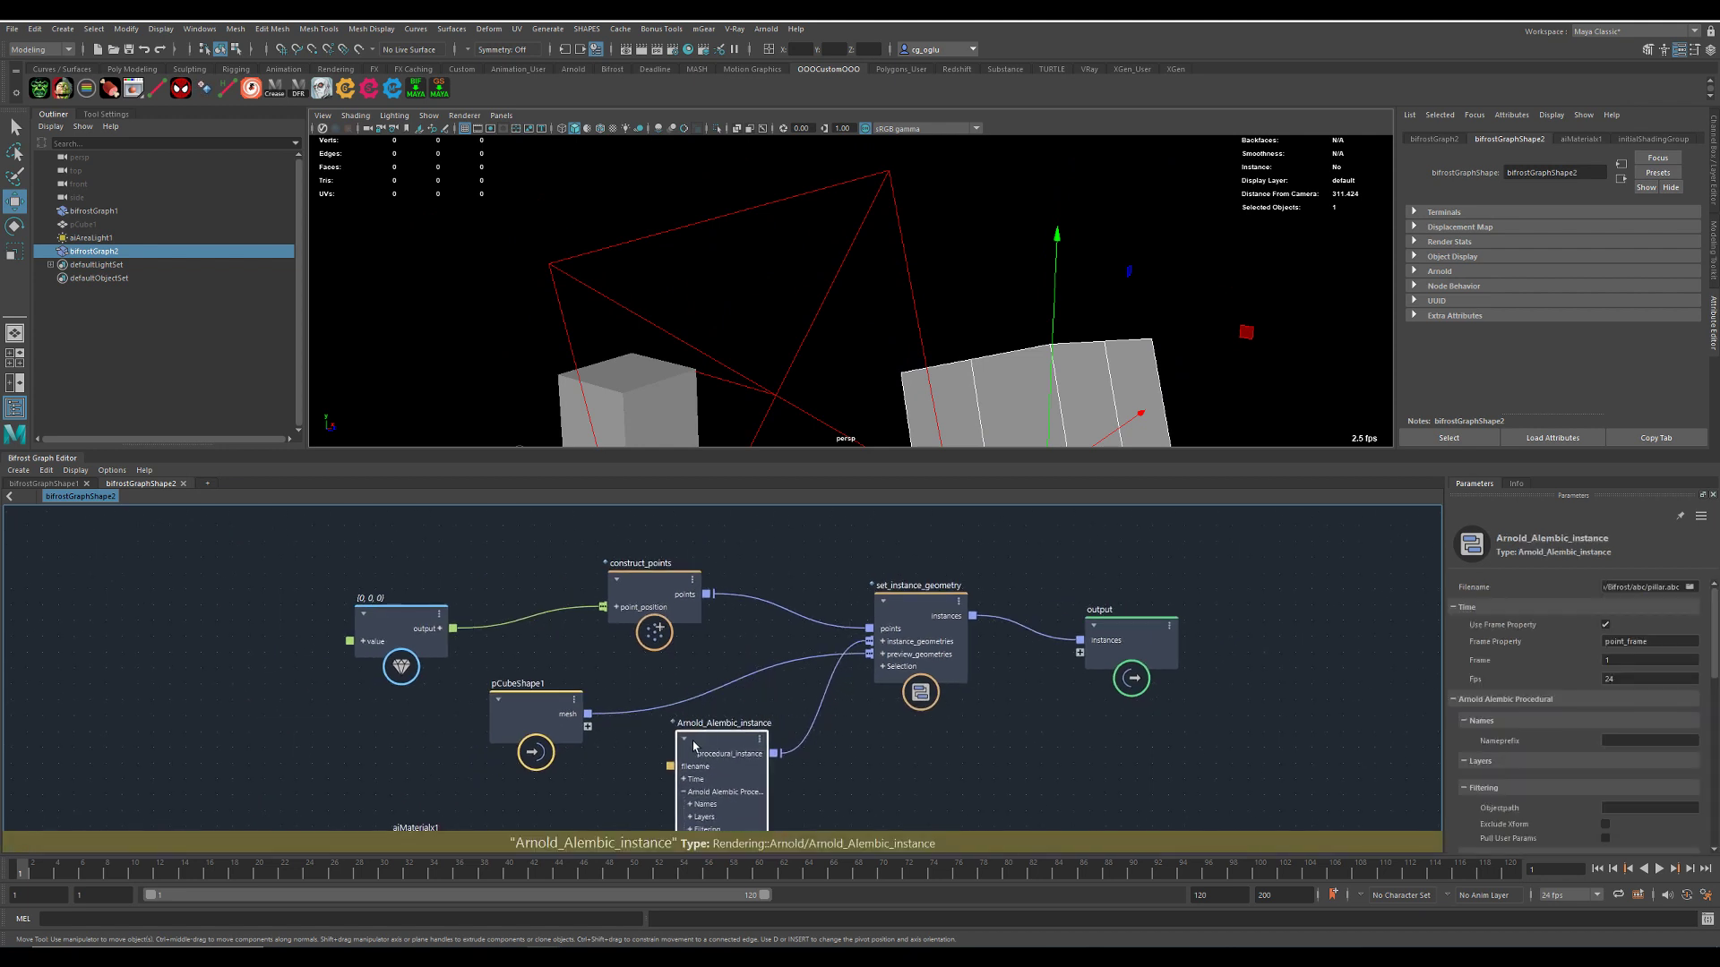
pyautogui.moveTo(403, 618); pyautogui.dragTo(419, 548)
pyautogui.moveTo(660, 581)
pyautogui.mouseDown()
pyautogui.moveTo(703, 600)
pyautogui.moveTo(675, 569)
pyautogui.mouseUp()
pyautogui.moveTo(416, 550); pyautogui.dragTo(436, 572)
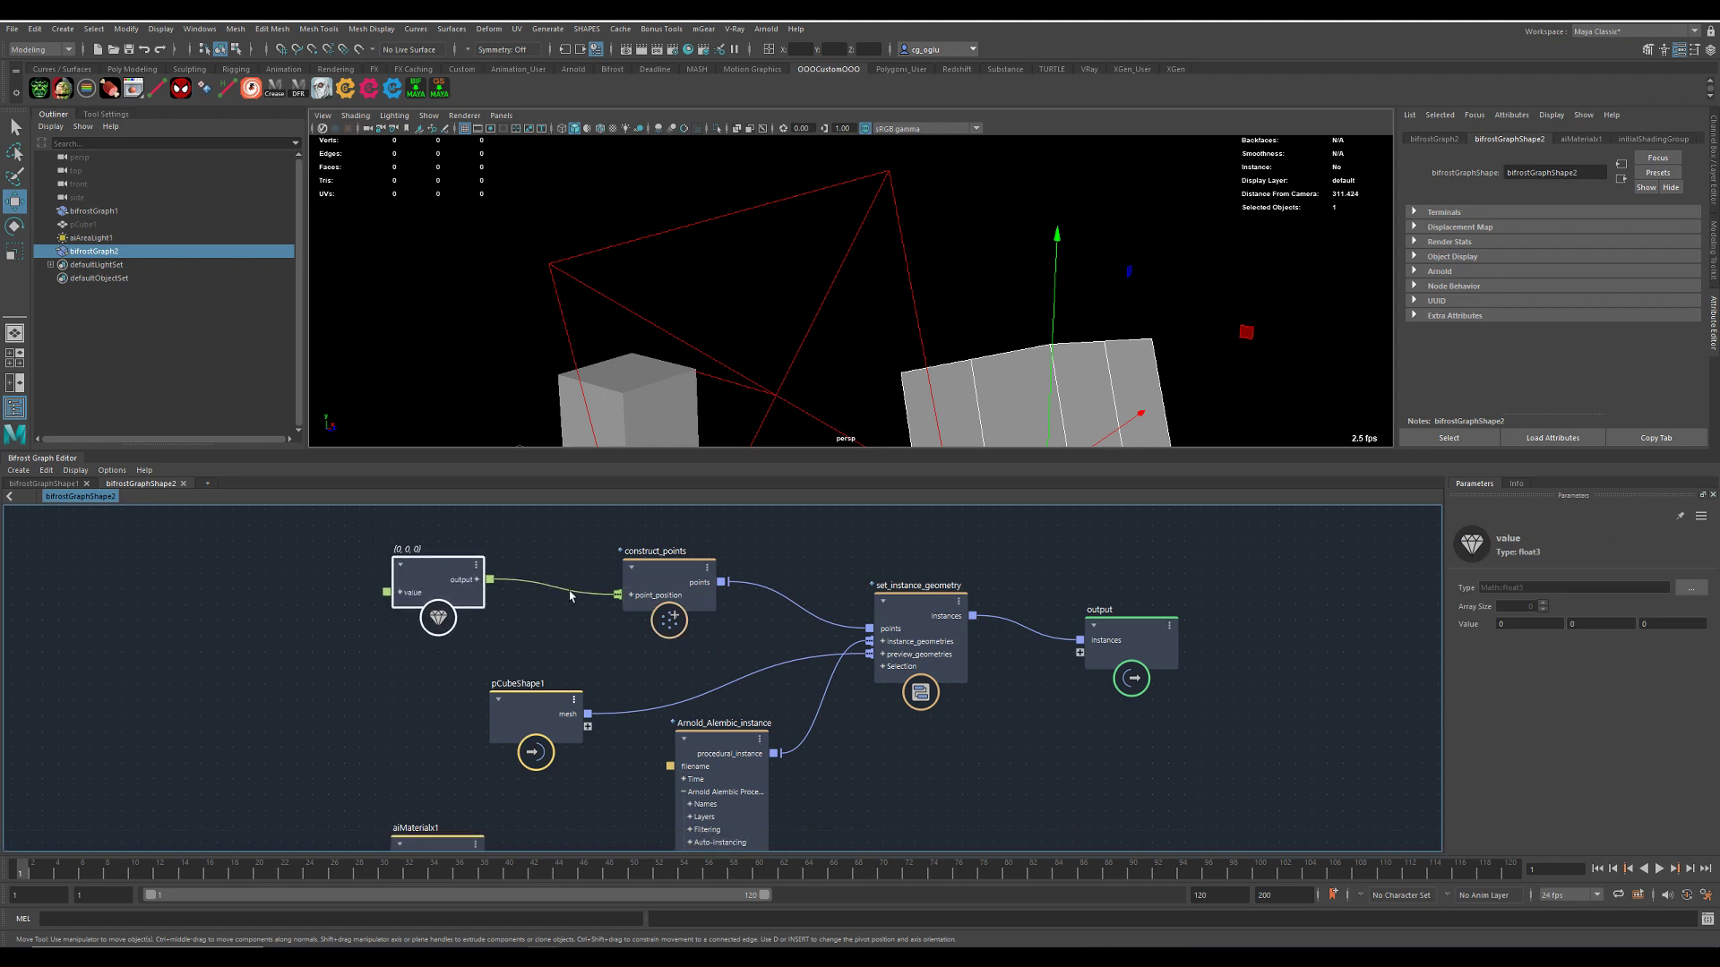
pyautogui.keyDown('alt'); pyautogui.moveTo(1094, 734); pyautogui.dragTo(1017, 680, button='middle'); pyautogui.keyUp('alt')
pyautogui.keyDown('alt'); pyautogui.moveTo(999, 714); pyautogui.dragTo(863, 742, button='right'); pyautogui.keyUp('alt')
pyautogui.keyDown('alt'); pyautogui.moveTo(863, 742); pyautogui.dragTo(749, 770, button='middle'); pyautogui.keyUp('alt')
pyautogui.keyDown('alt'); pyautogui.moveTo(1062, 353); pyautogui.dragTo(938, 401, button='right'); pyautogui.keyUp('alt')
pyautogui.keyDown('alt'); pyautogui.moveTo(938, 401); pyautogui.dragTo(852, 337, button='middle'); pyautogui.keyUp('alt')
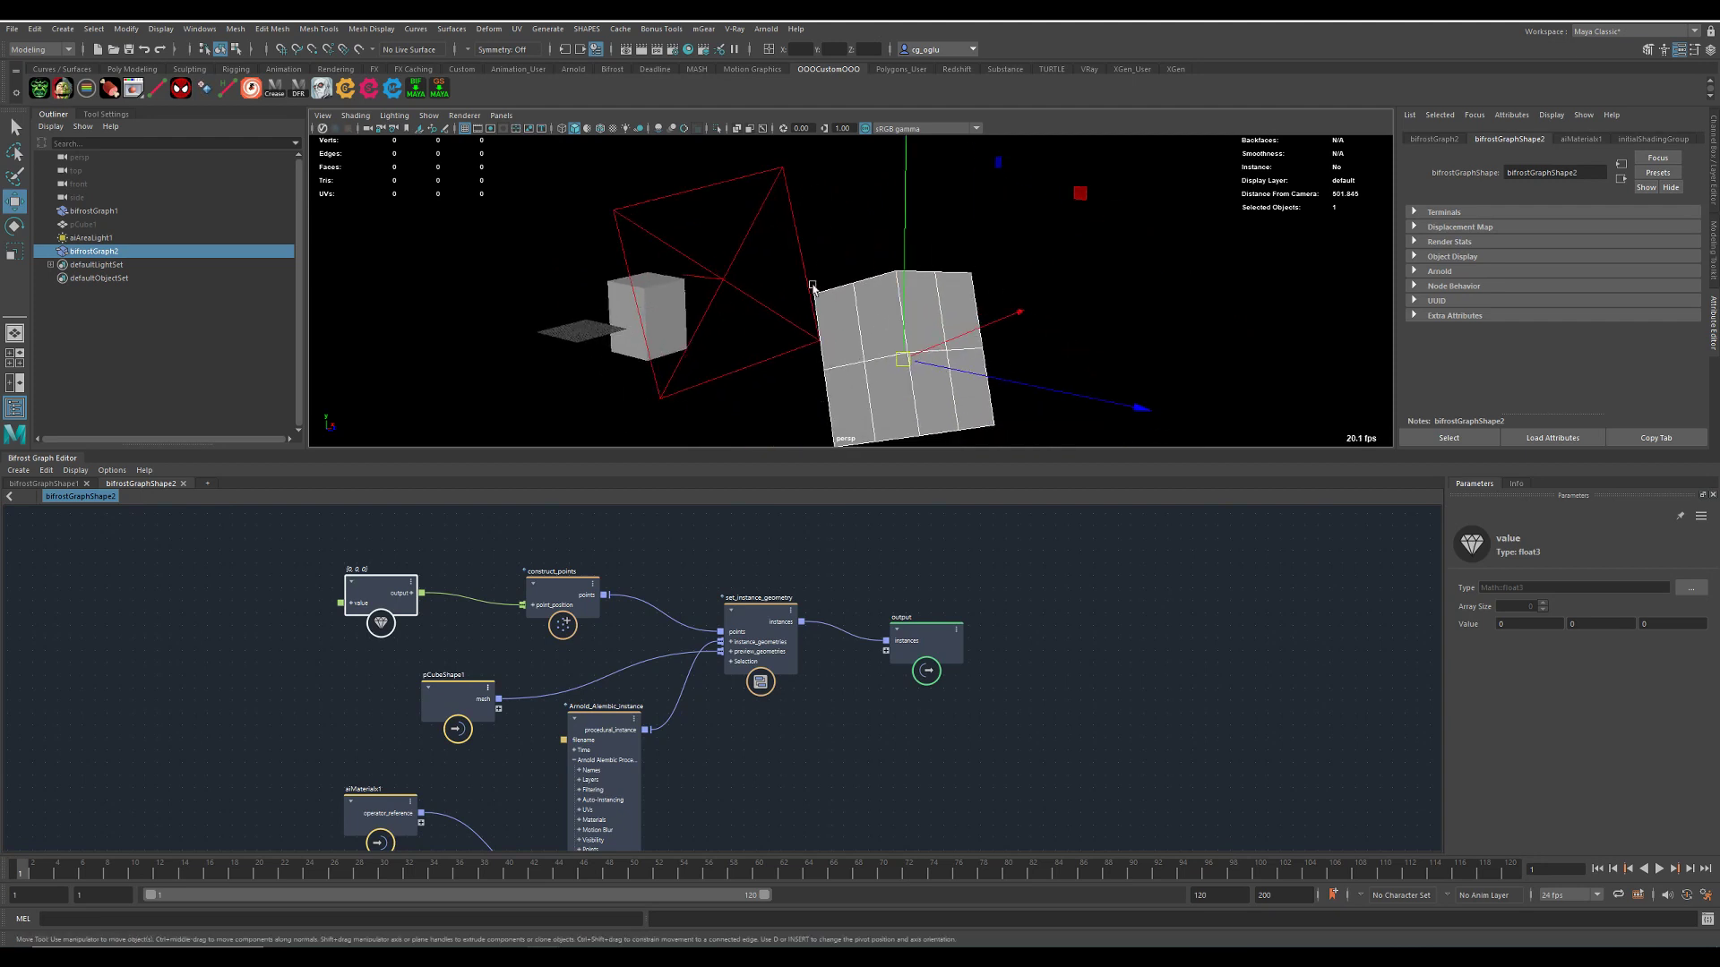